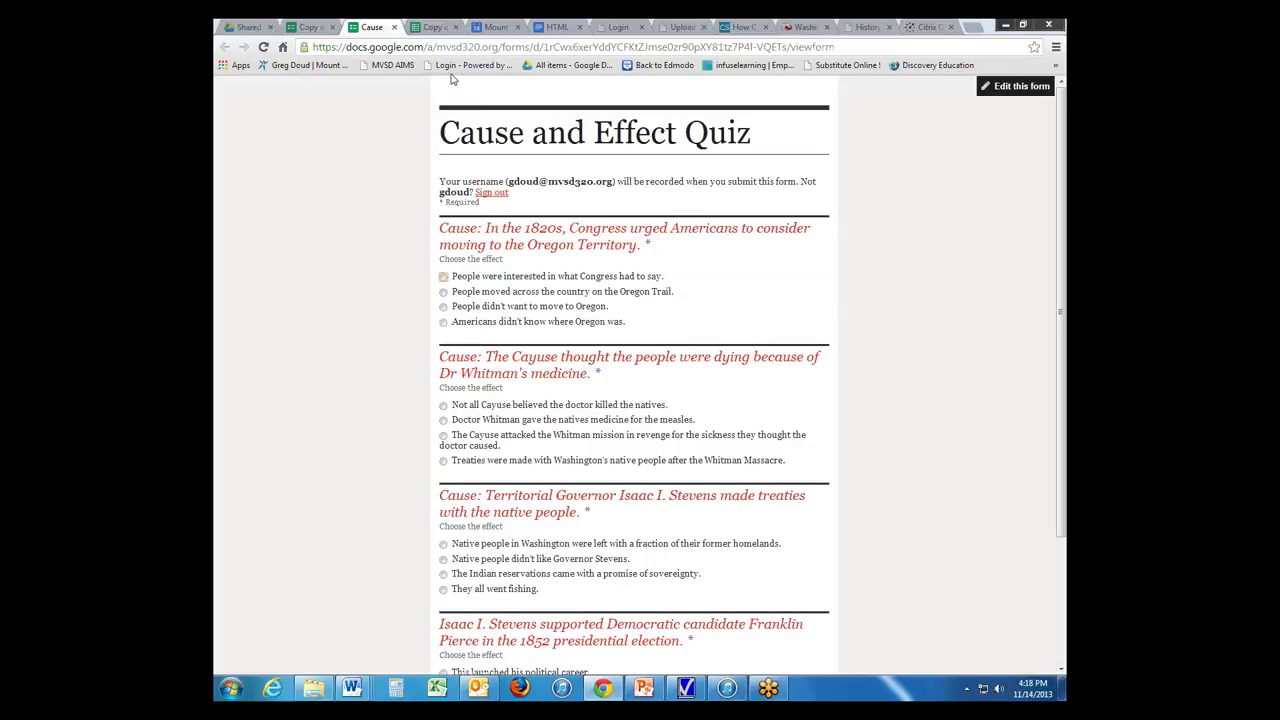
Open the script gallery for the Copy of Cause and Effect (Responses) spreadsheet and search it for "flubaroo".
click(435, 27)
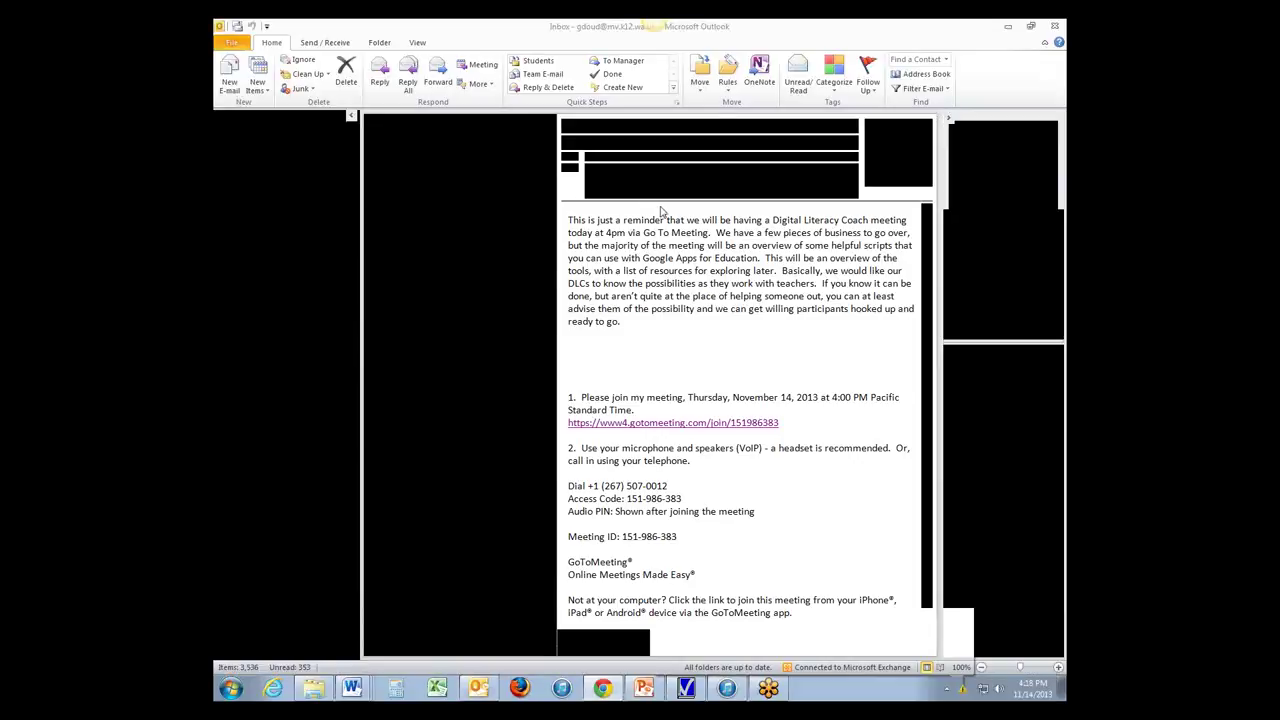
click(1009, 27)
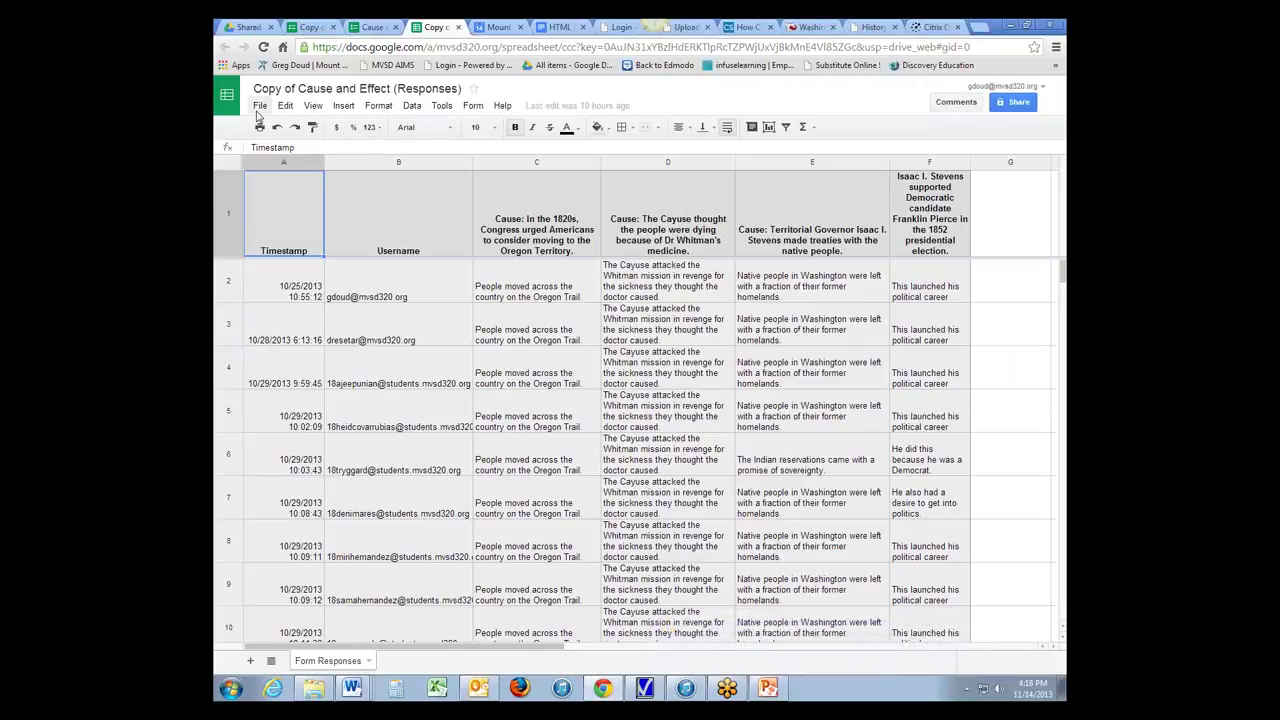
click(437, 108)
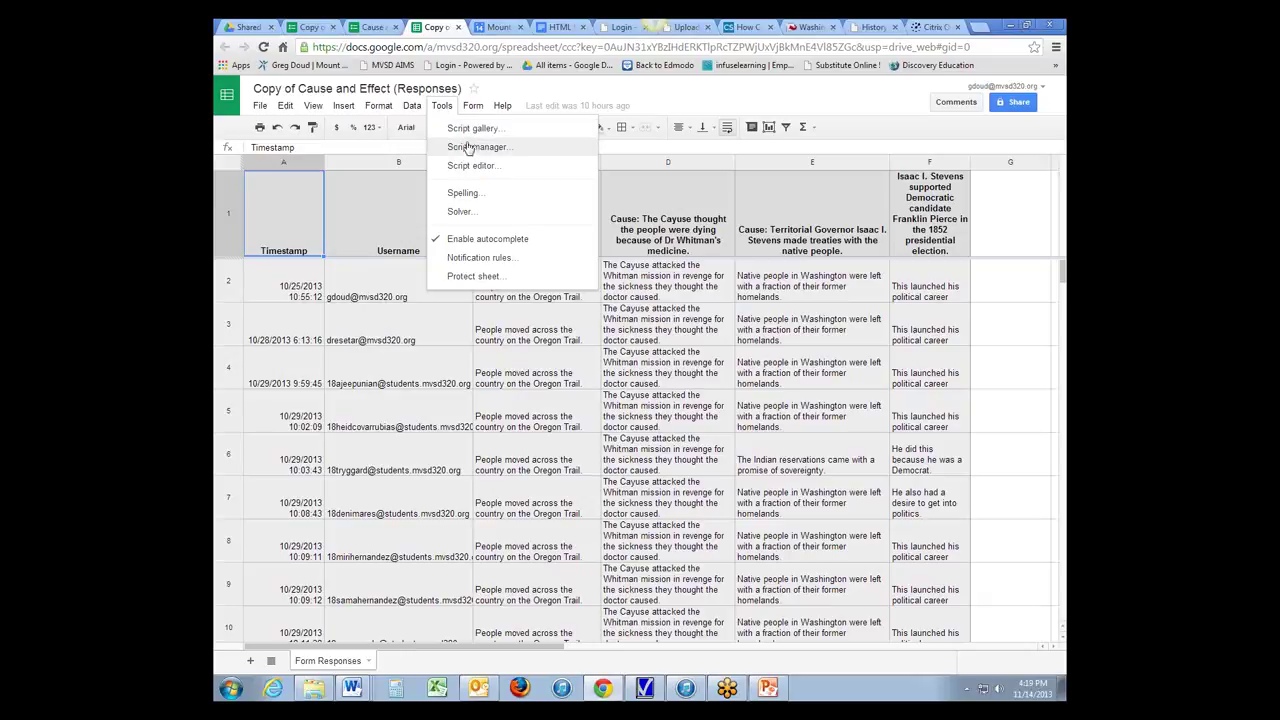
click(464, 129)
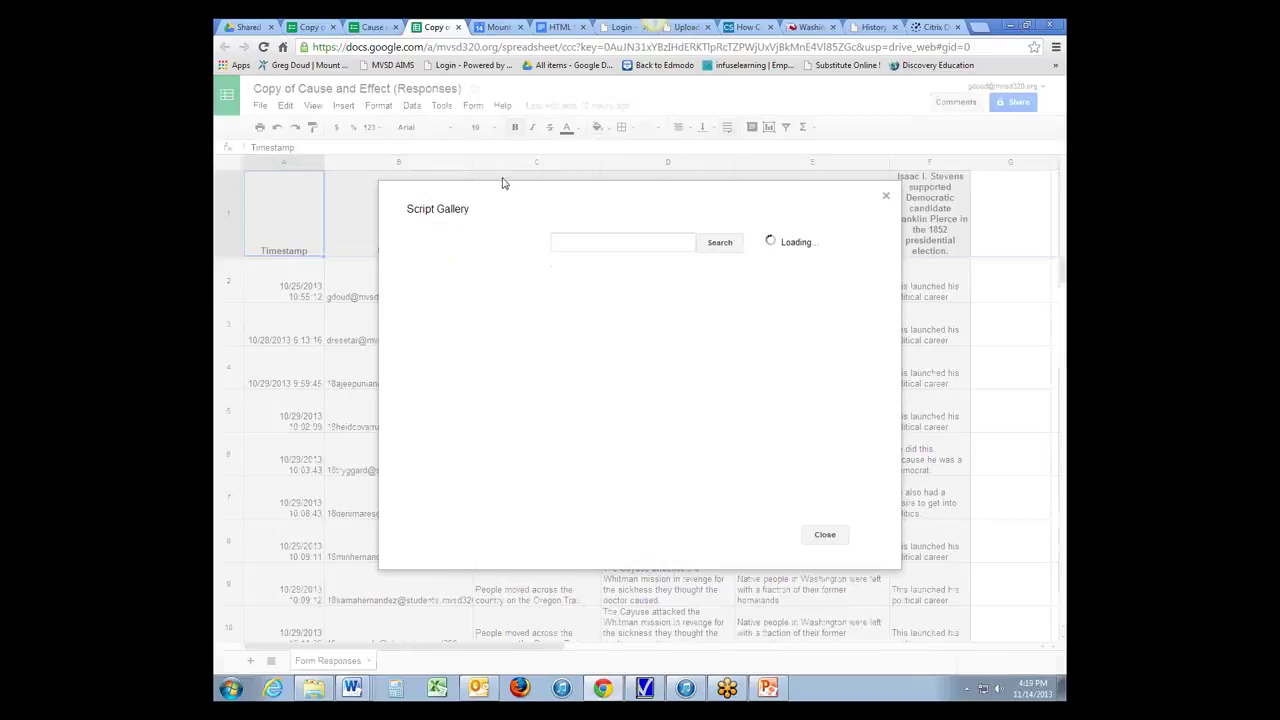
click(654, 244)
text(flu)
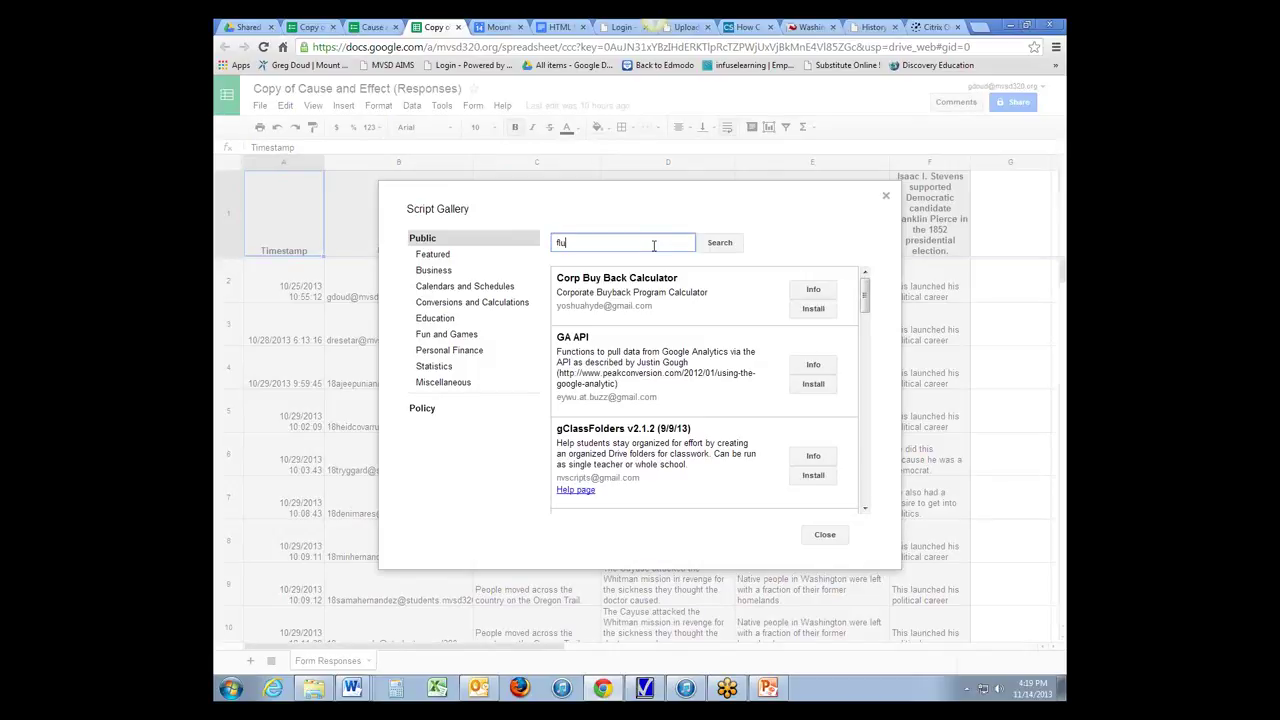
text(baroo)
click(719, 246)
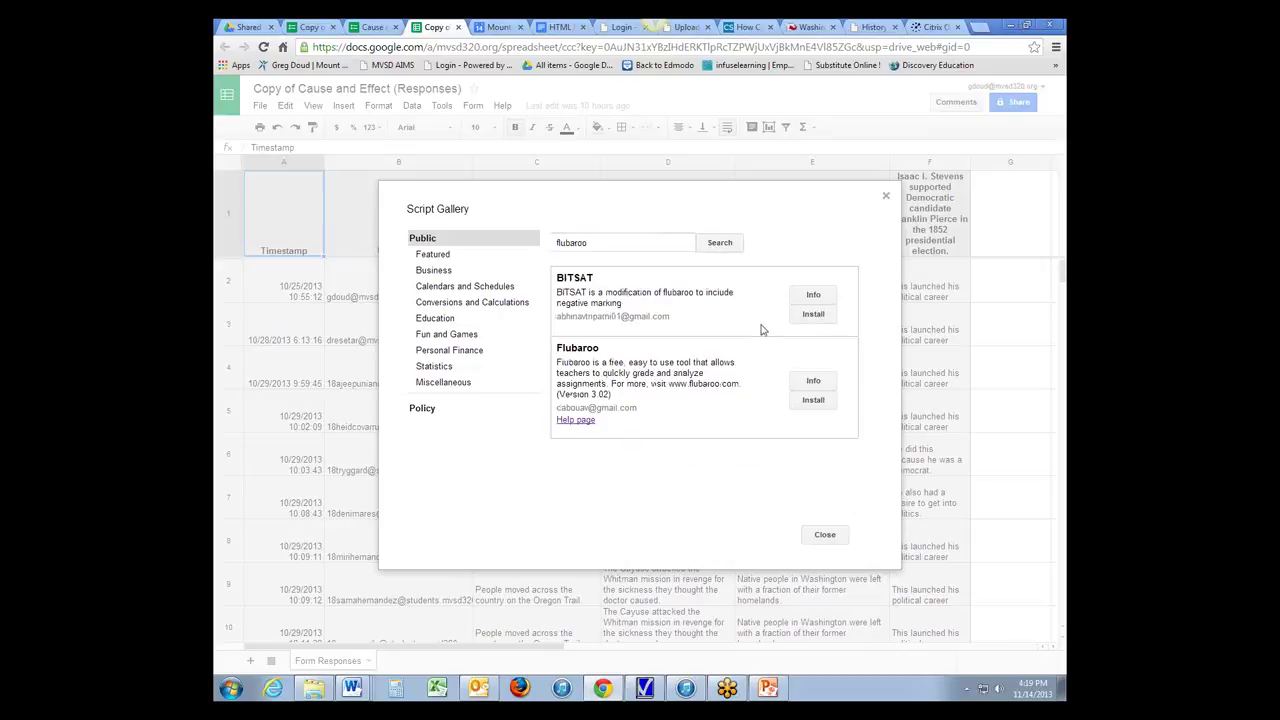
Install the Flubaroo script, grant it the requested account permissions and close the script gallery.
click(812, 401)
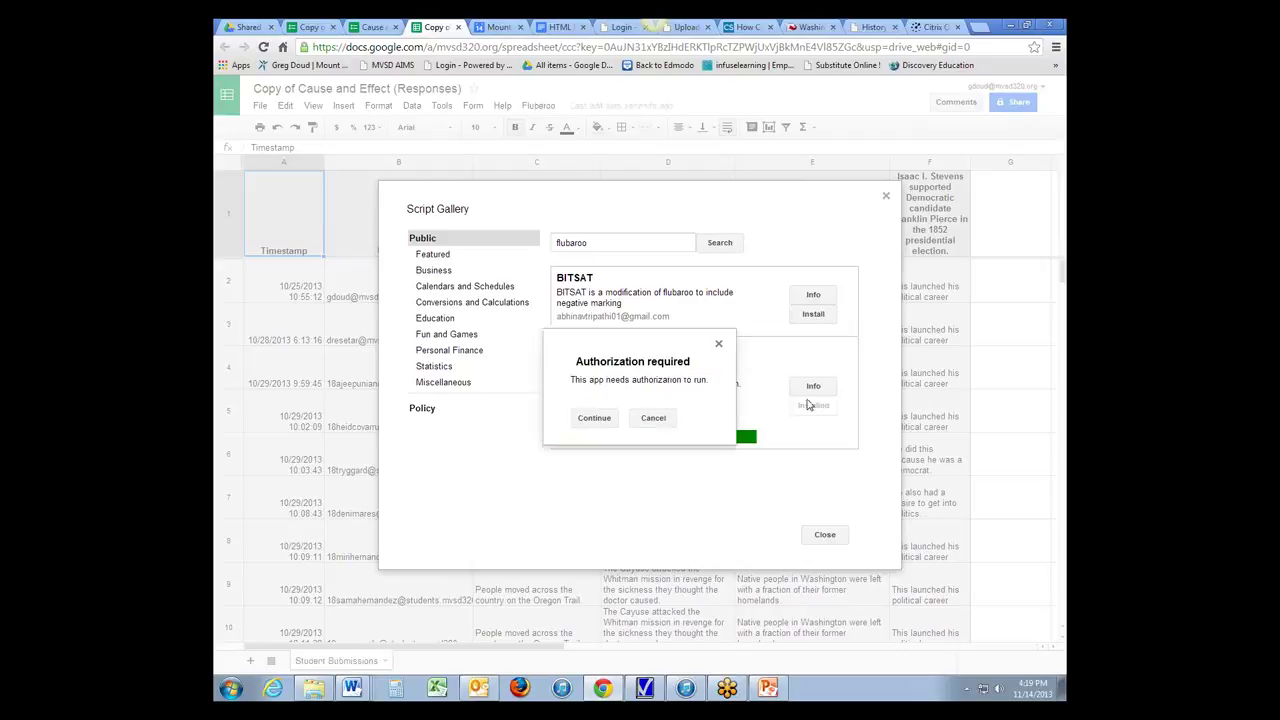
click(594, 418)
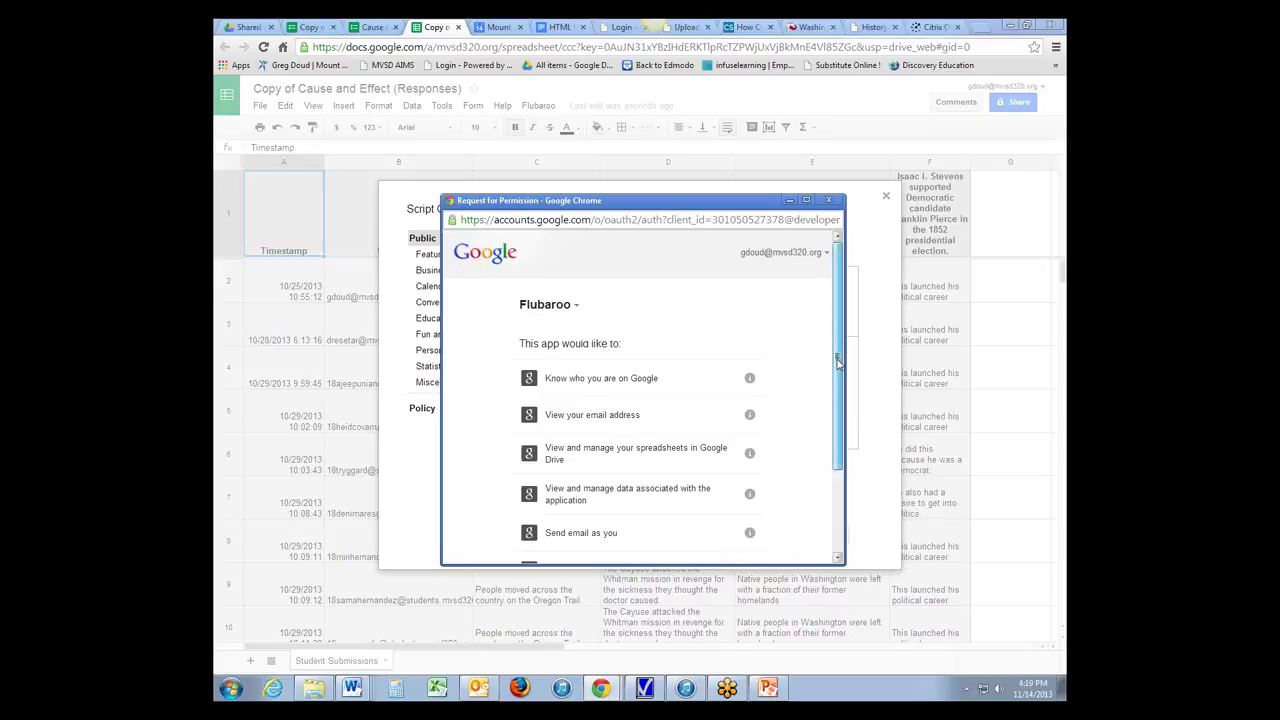
drag(838, 366, 838, 458)
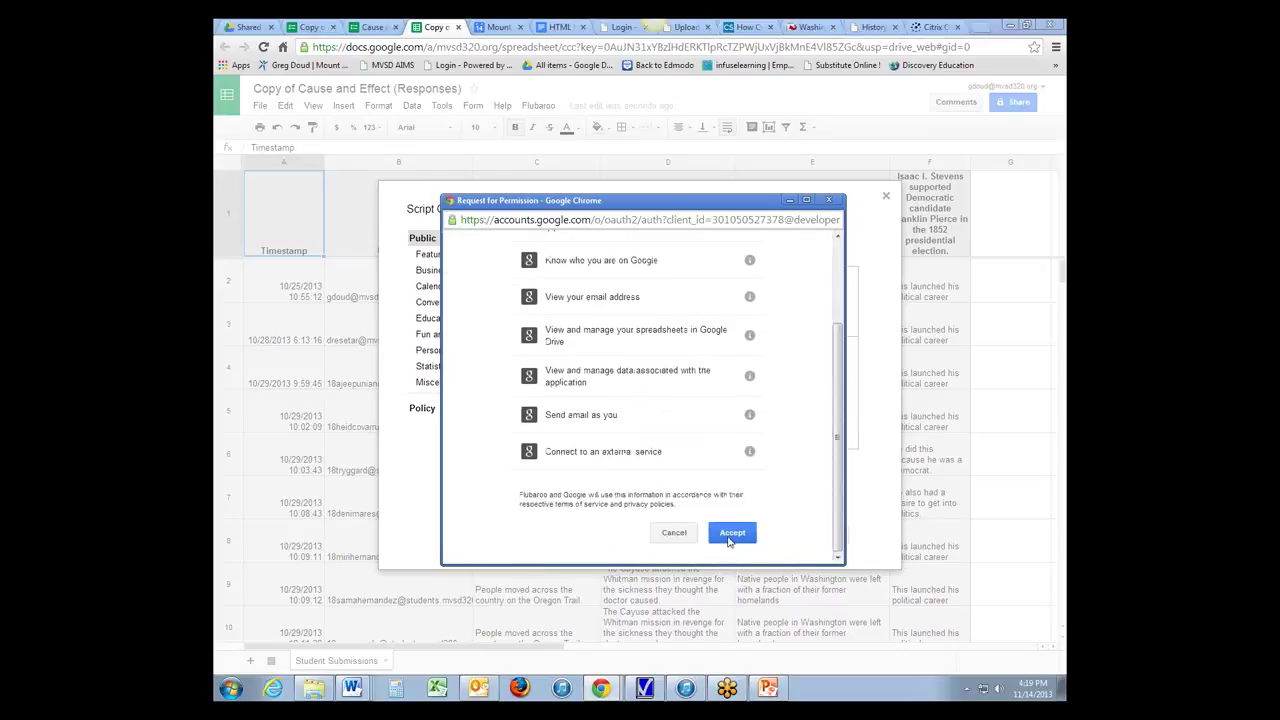
click(733, 533)
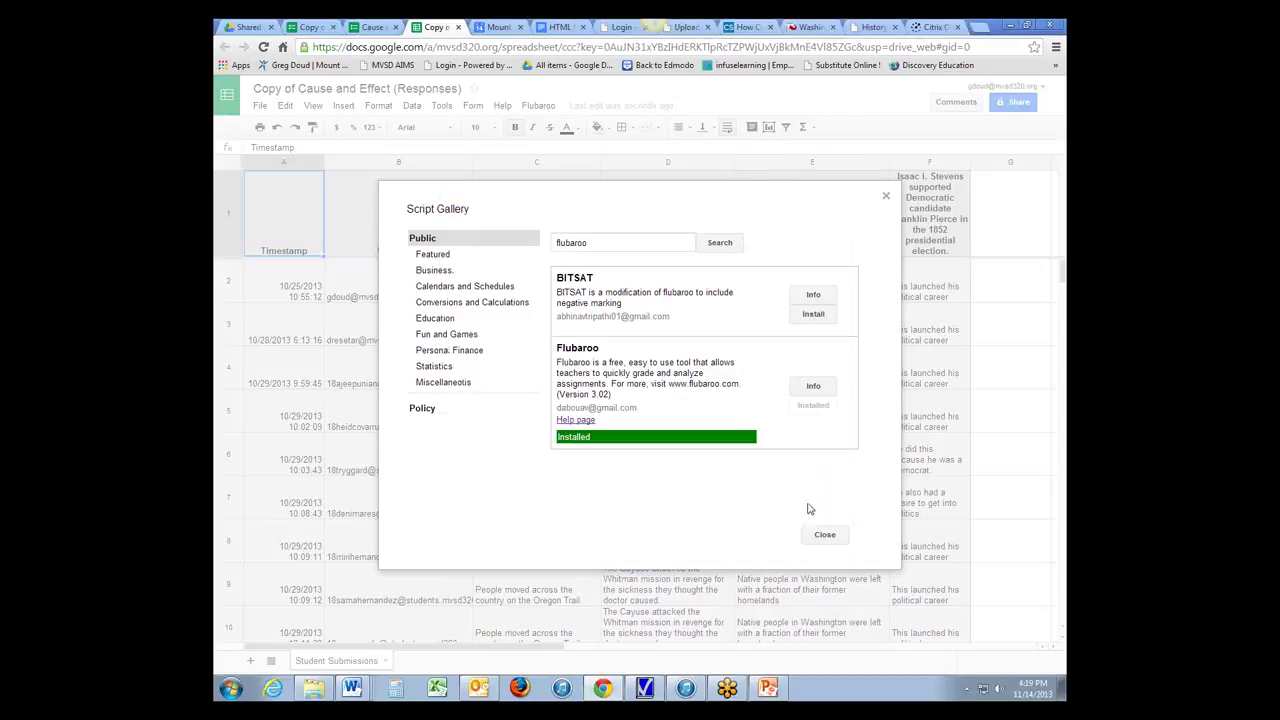
click(824, 535)
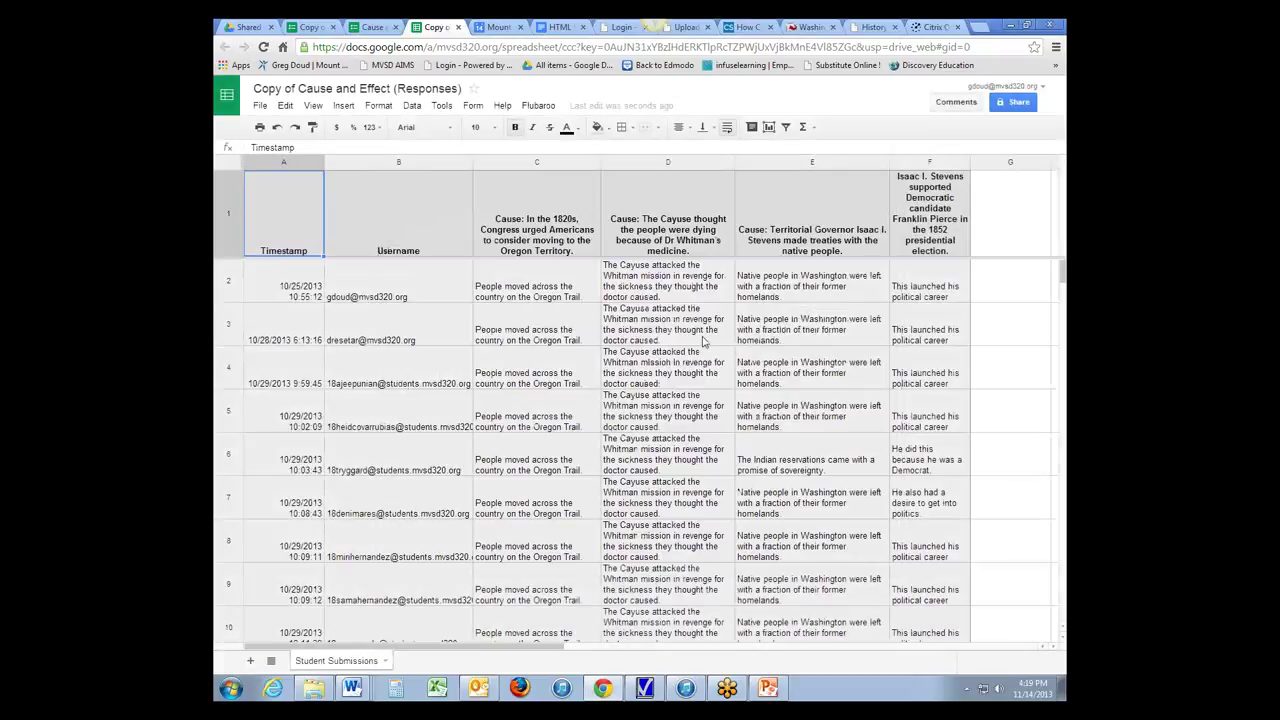
Grade the assignment with Flubaroo at 1 point per question, using the Fri Oct 25 2013 10:55:12 submission as answer key, and view the grades.
click(537, 107)
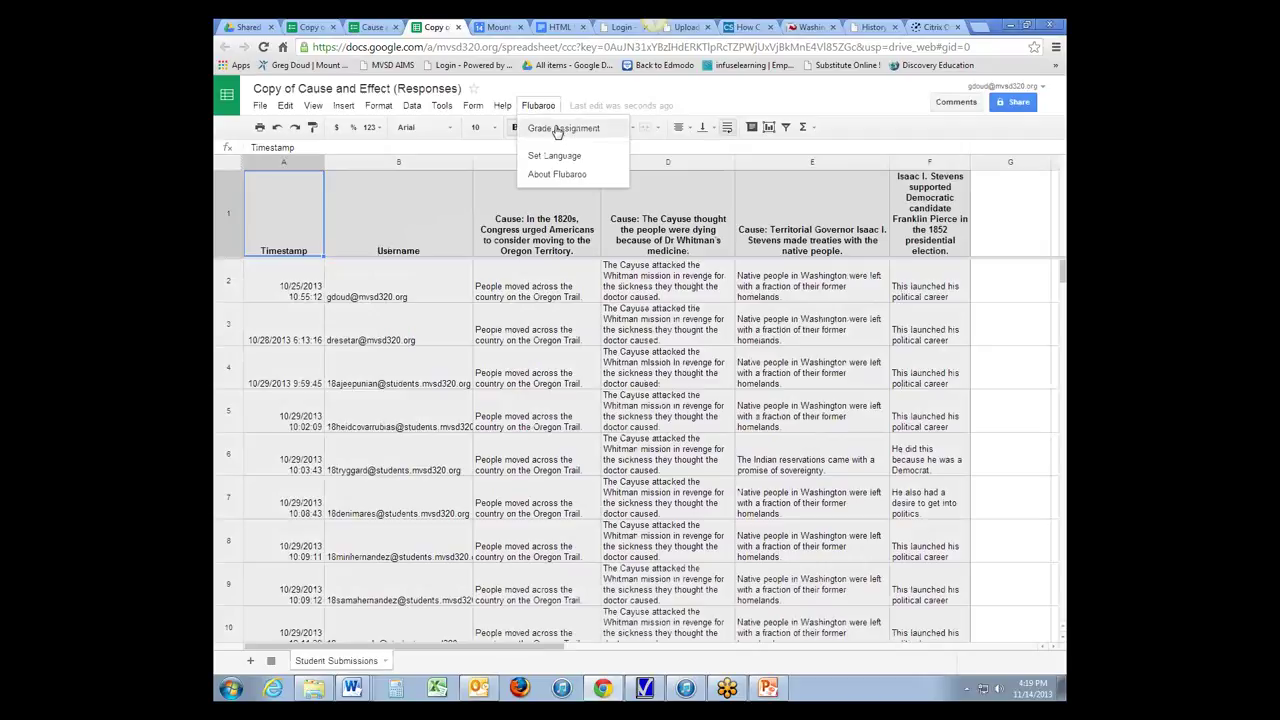
click(558, 129)
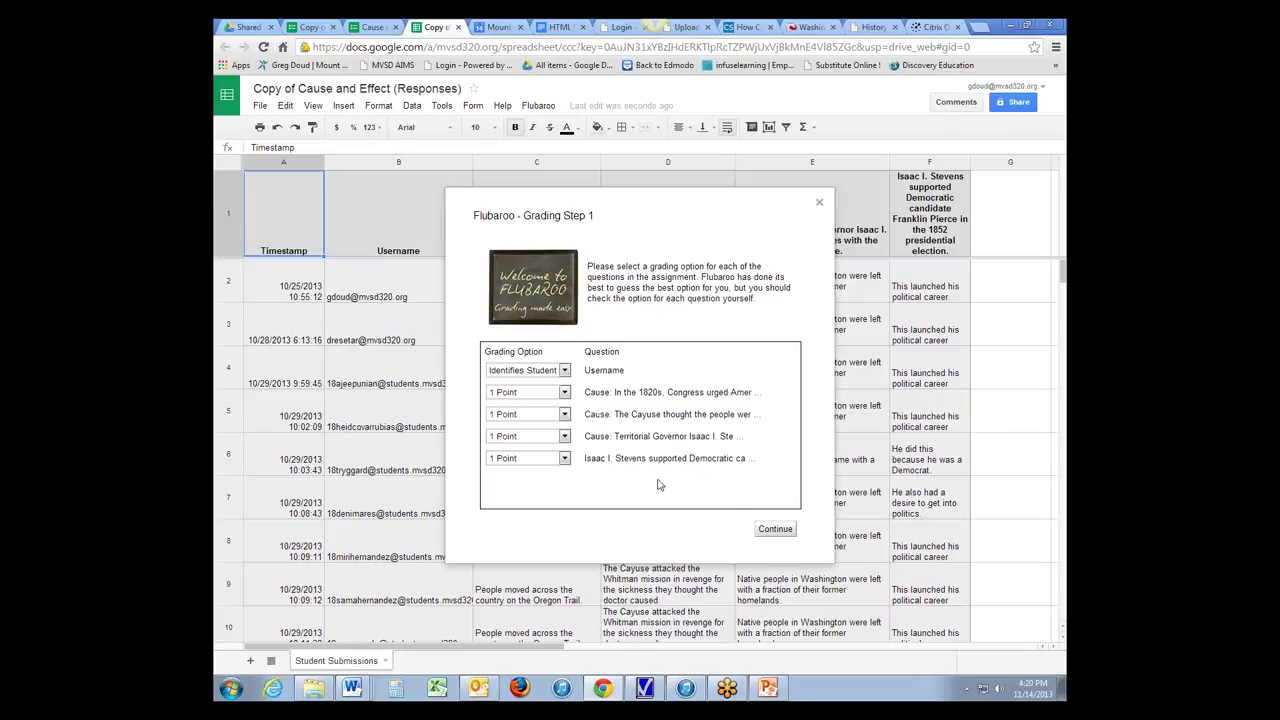
click(768, 530)
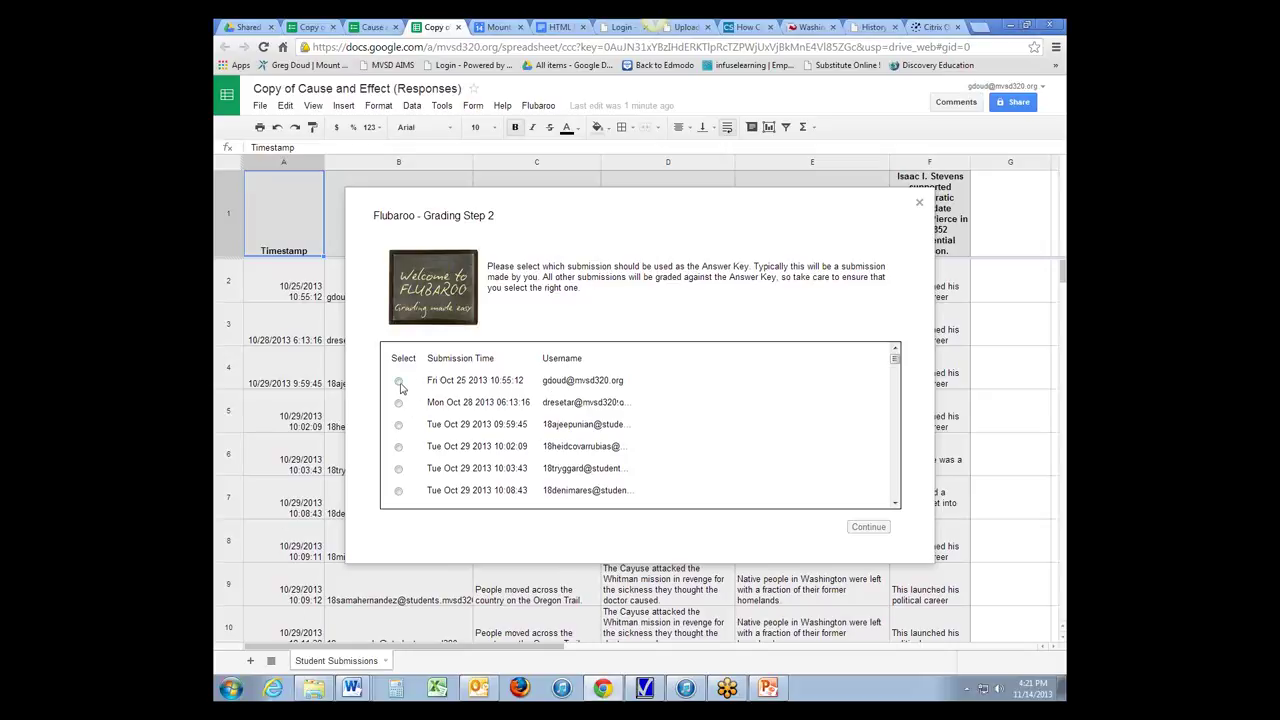
click(399, 382)
click(866, 528)
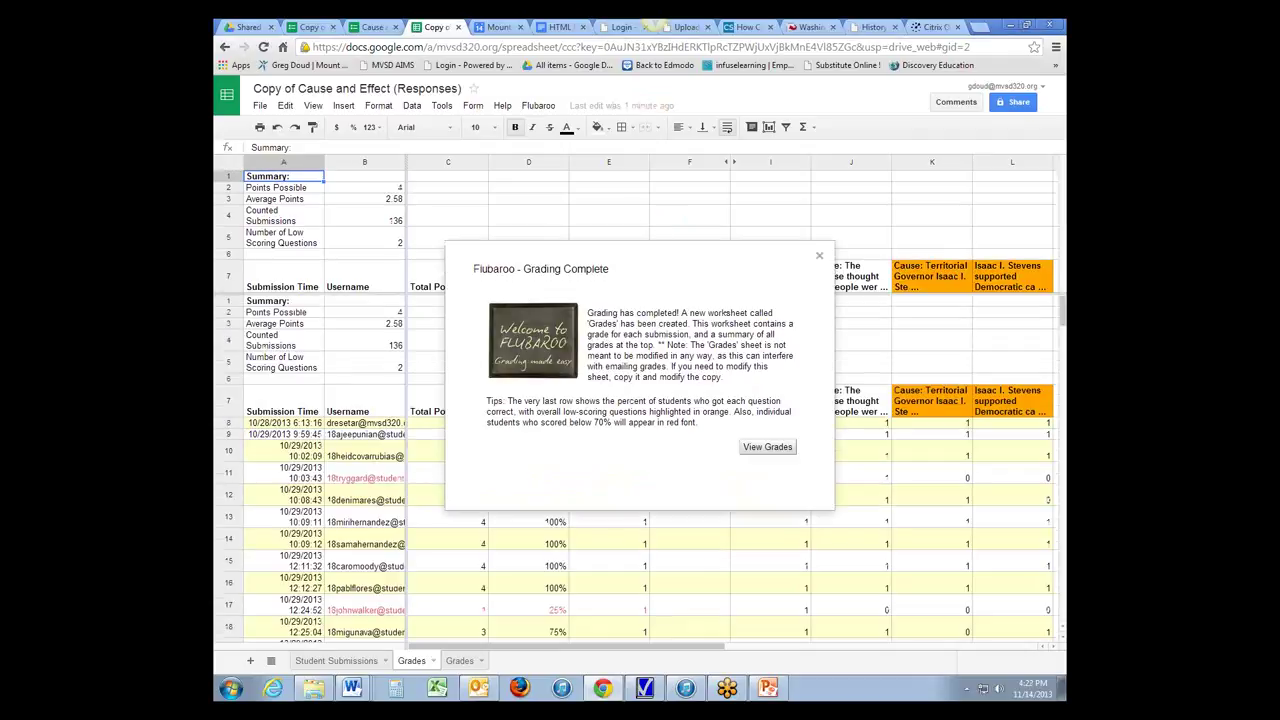
click(770, 448)
Enter the formula =SUM(I14:L14) in cell M14 of the Grades sheet to total that student's question scores.
scroll(816, 467, down, 3)
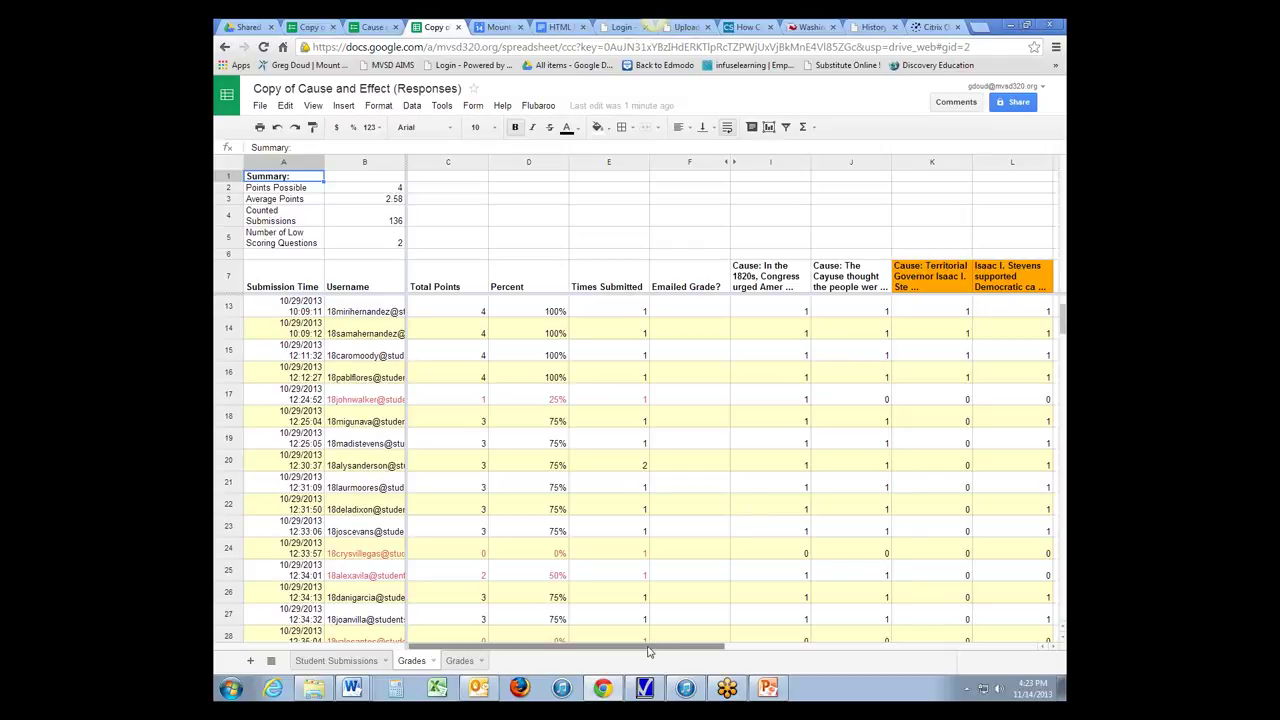
drag(700, 646, 746, 650)
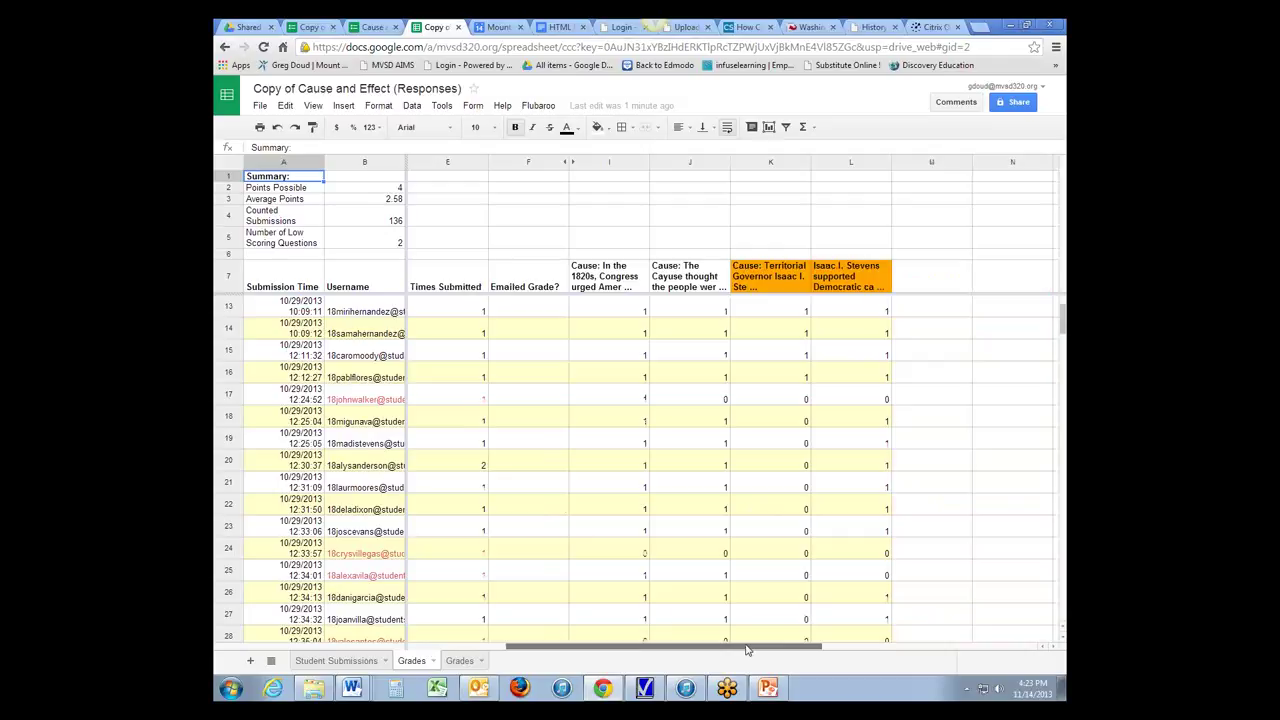
click(921, 329)
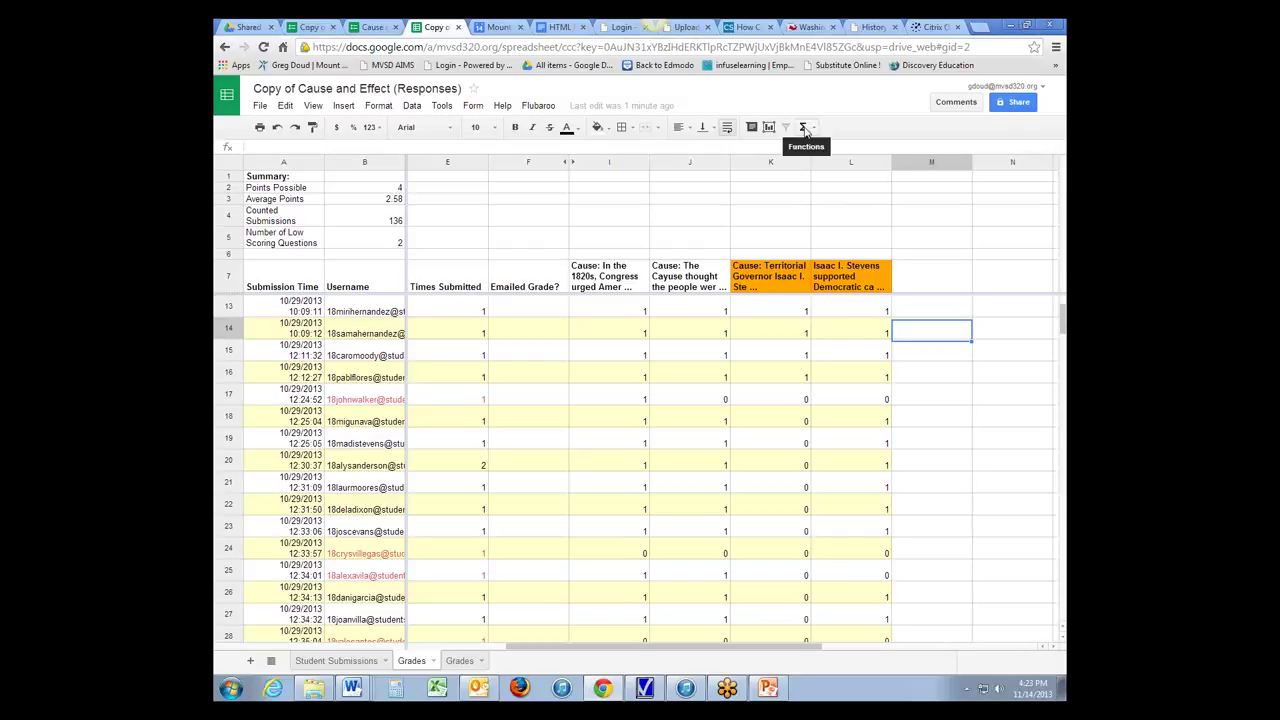
click(805, 129)
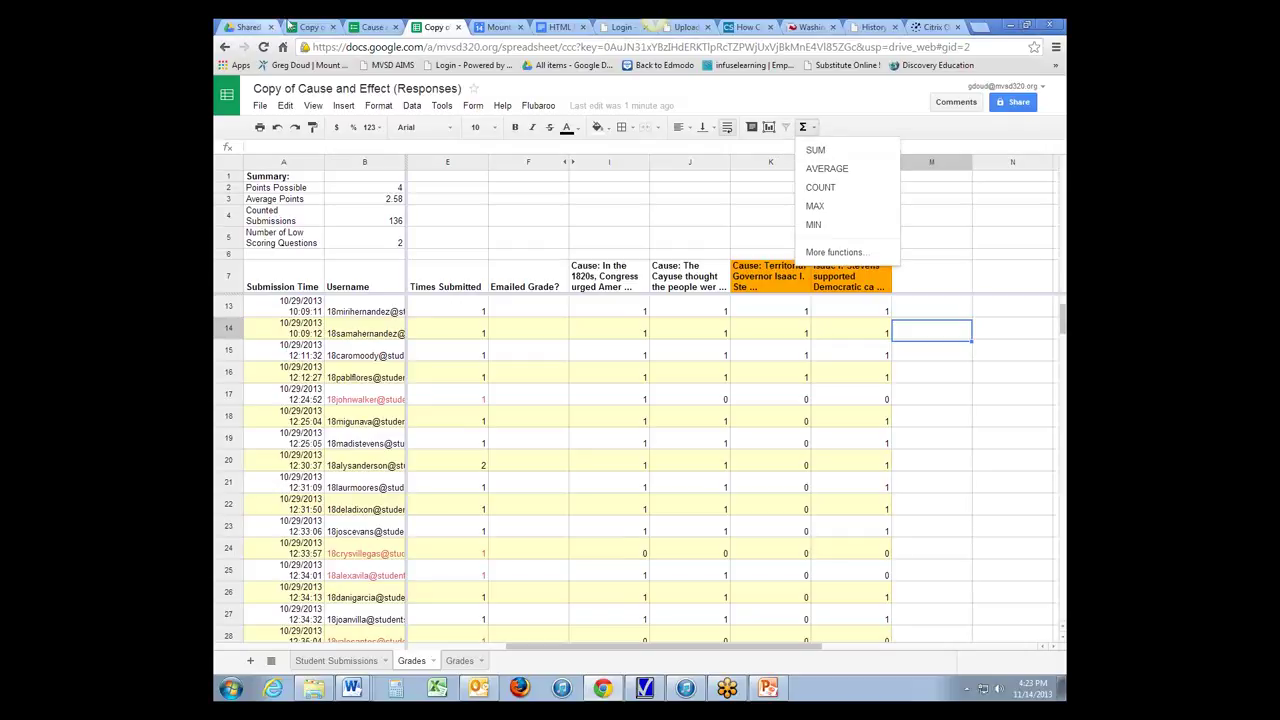
click(815, 150)
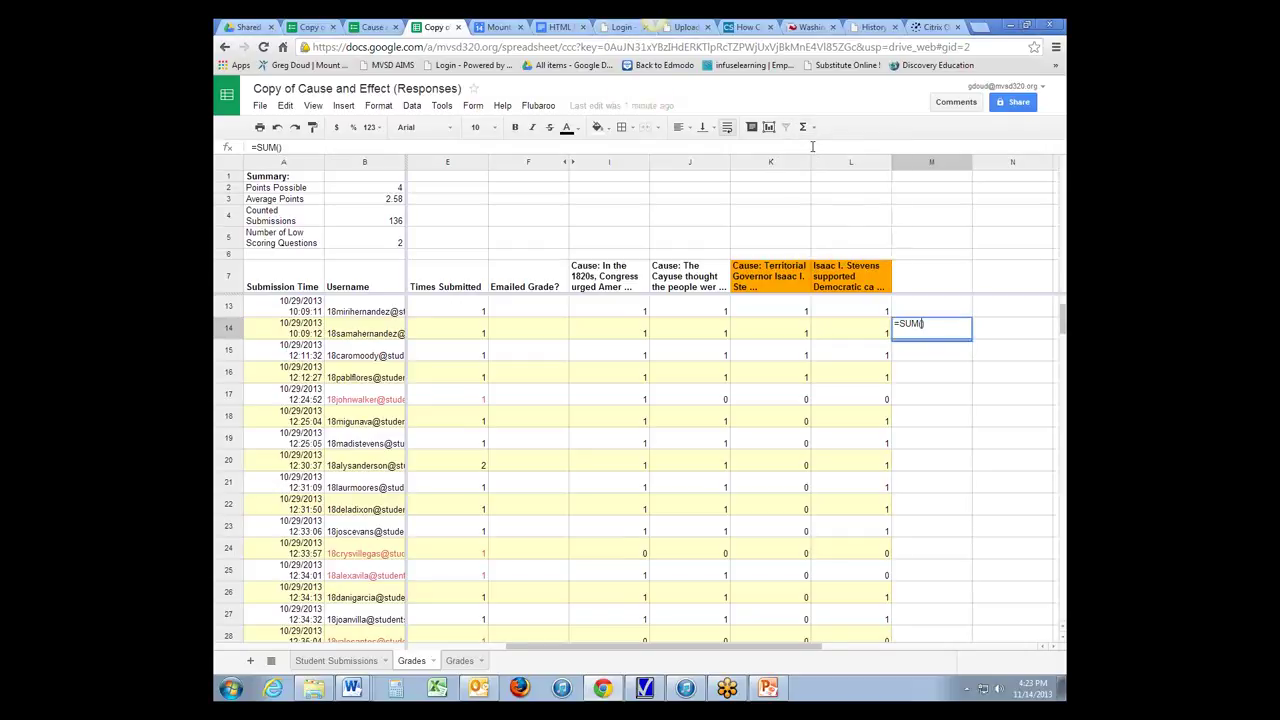
click(625, 332)
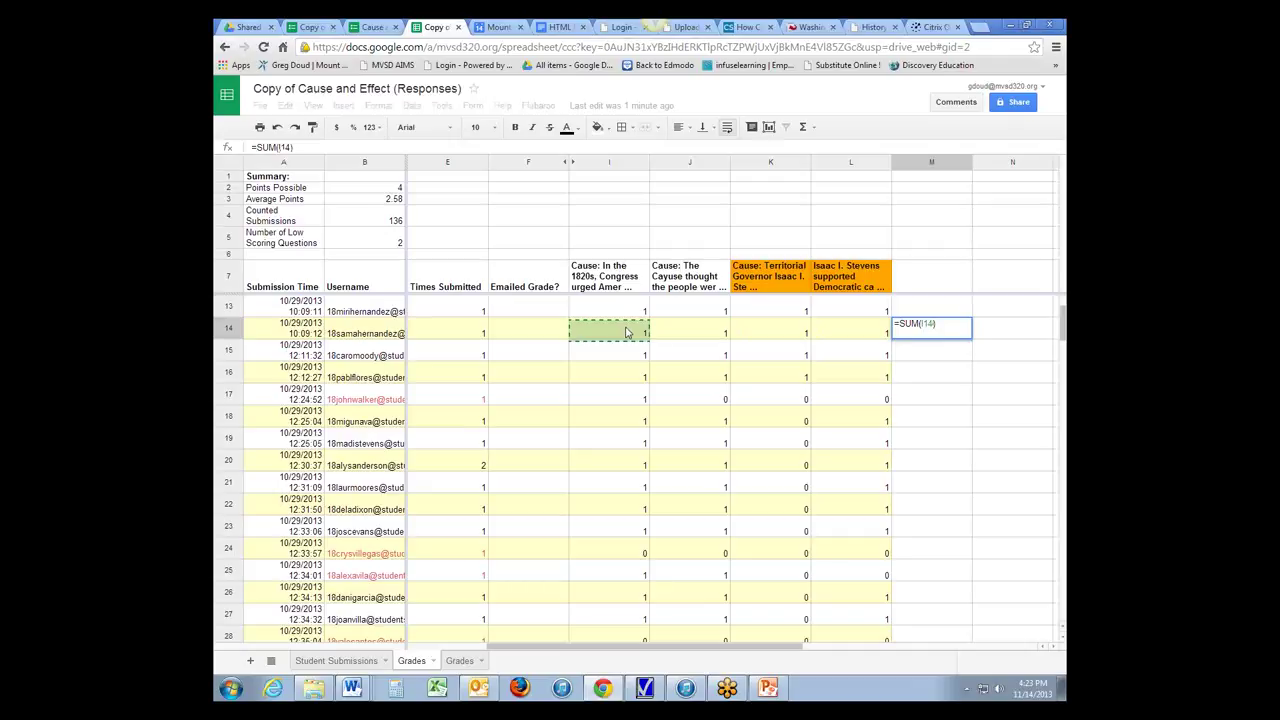
shift+click(843, 333)
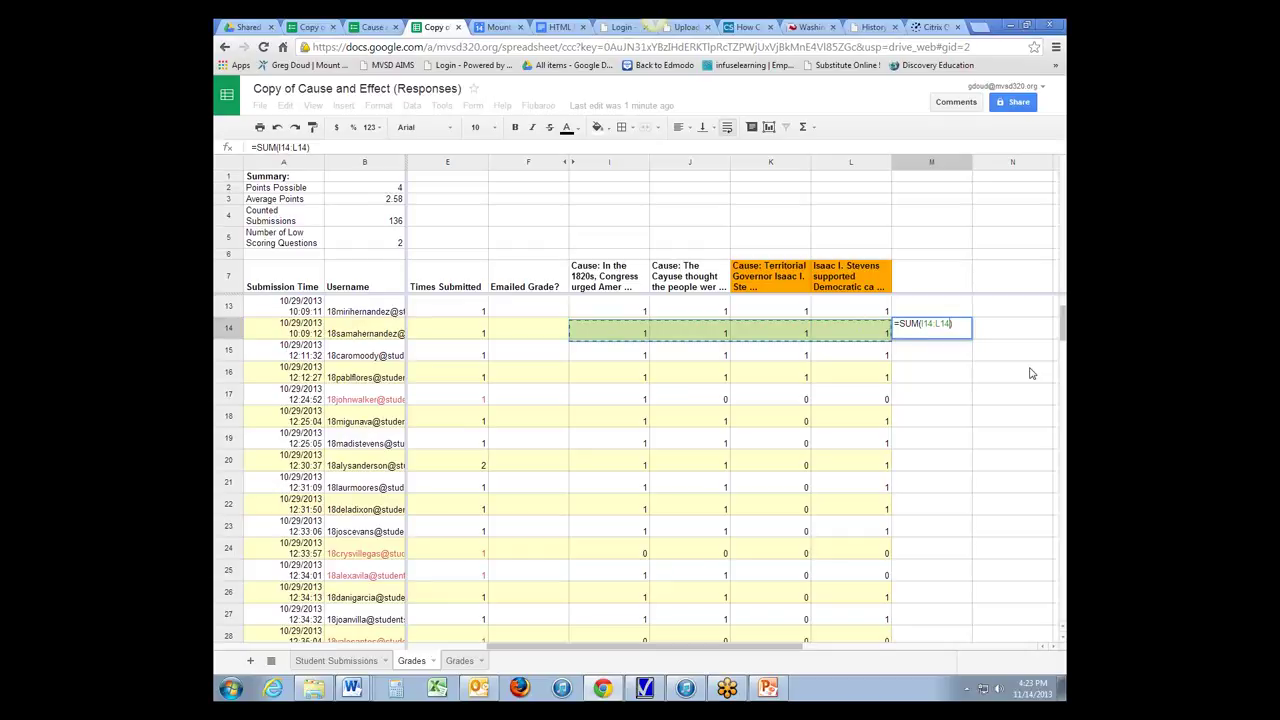
key(Return)
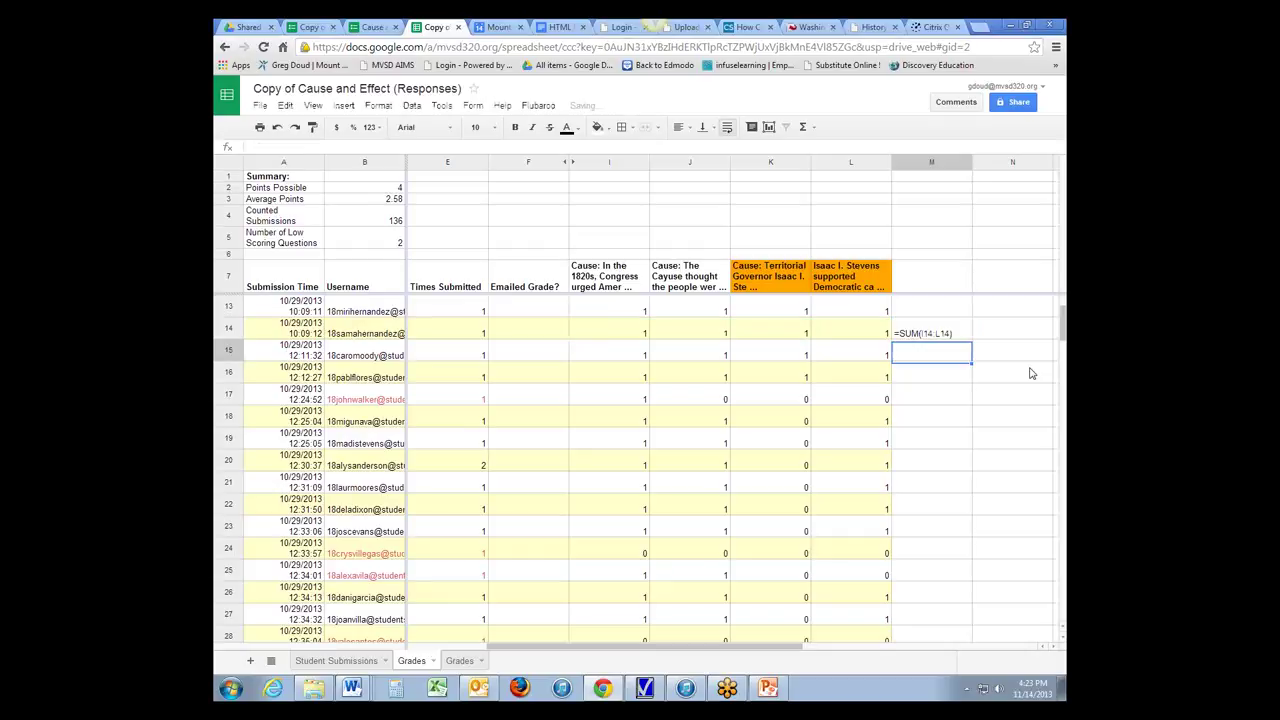
Fill the M14 sum formula down column M to row 27, and extend it over further student rows below.
click(935, 336)
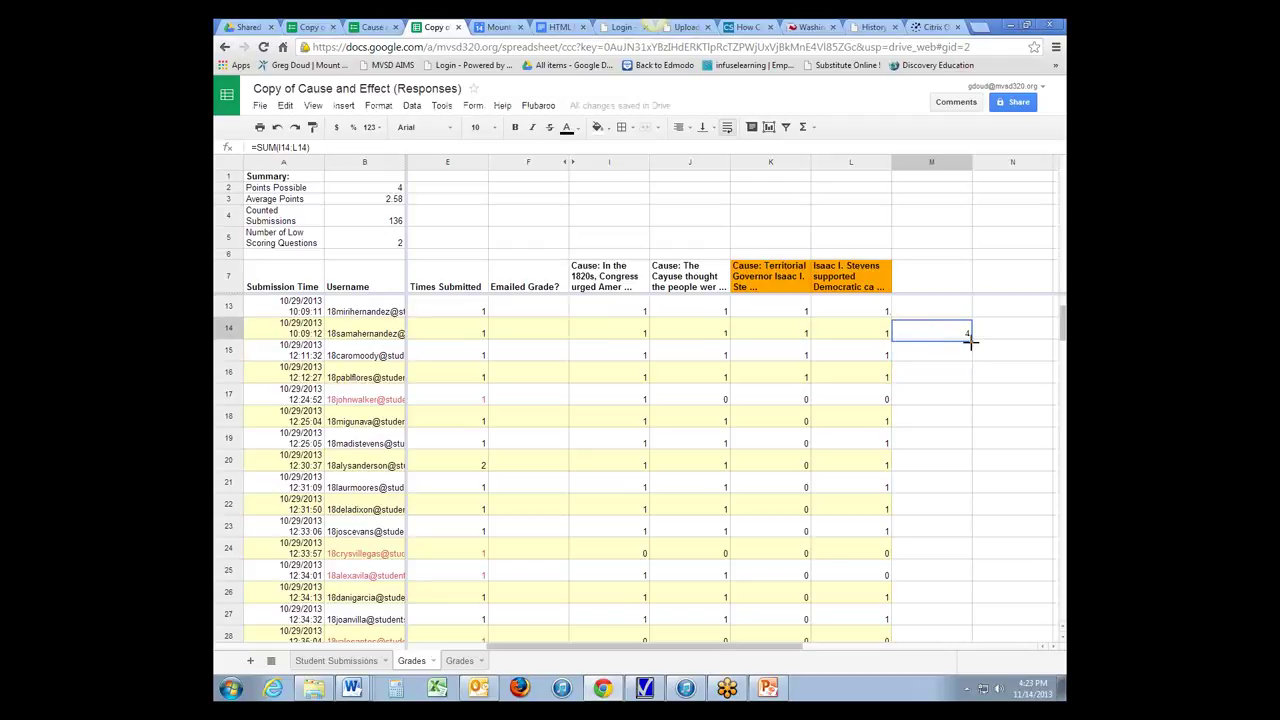
drag(969, 342, 963, 610)
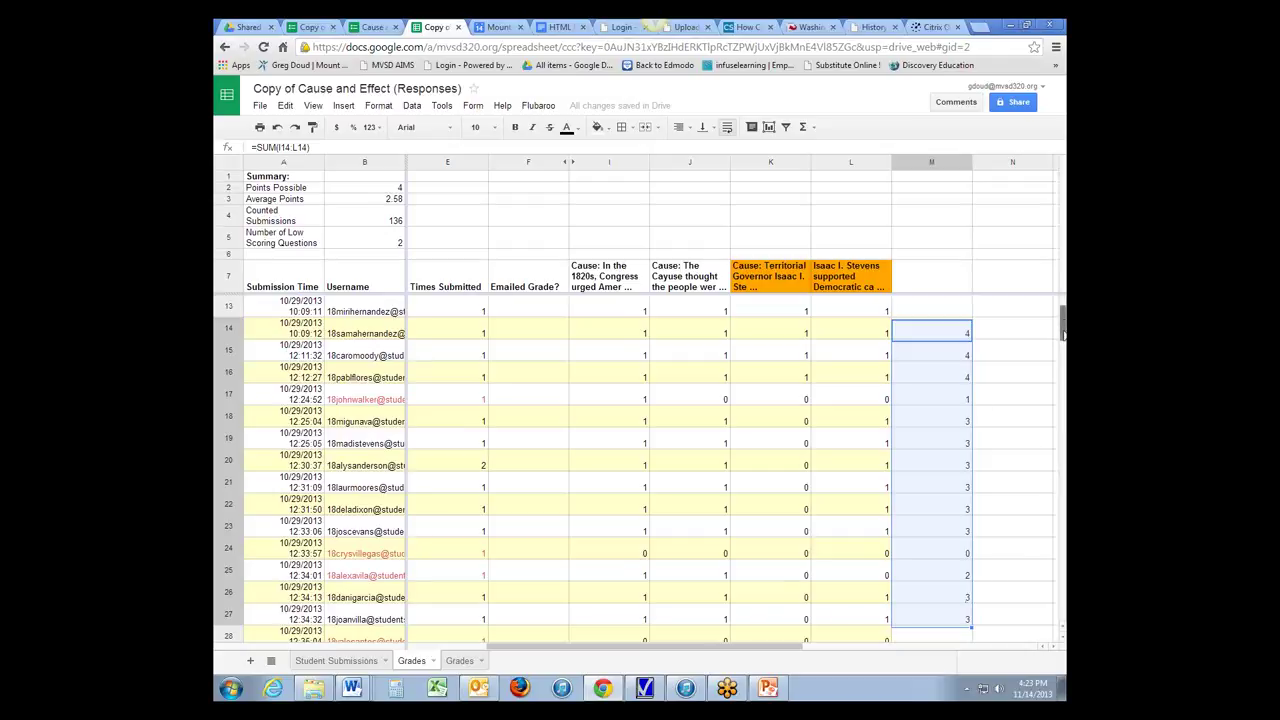
scroll(1064, 330, down, 2)
scroll(1065, 352, down, 6)
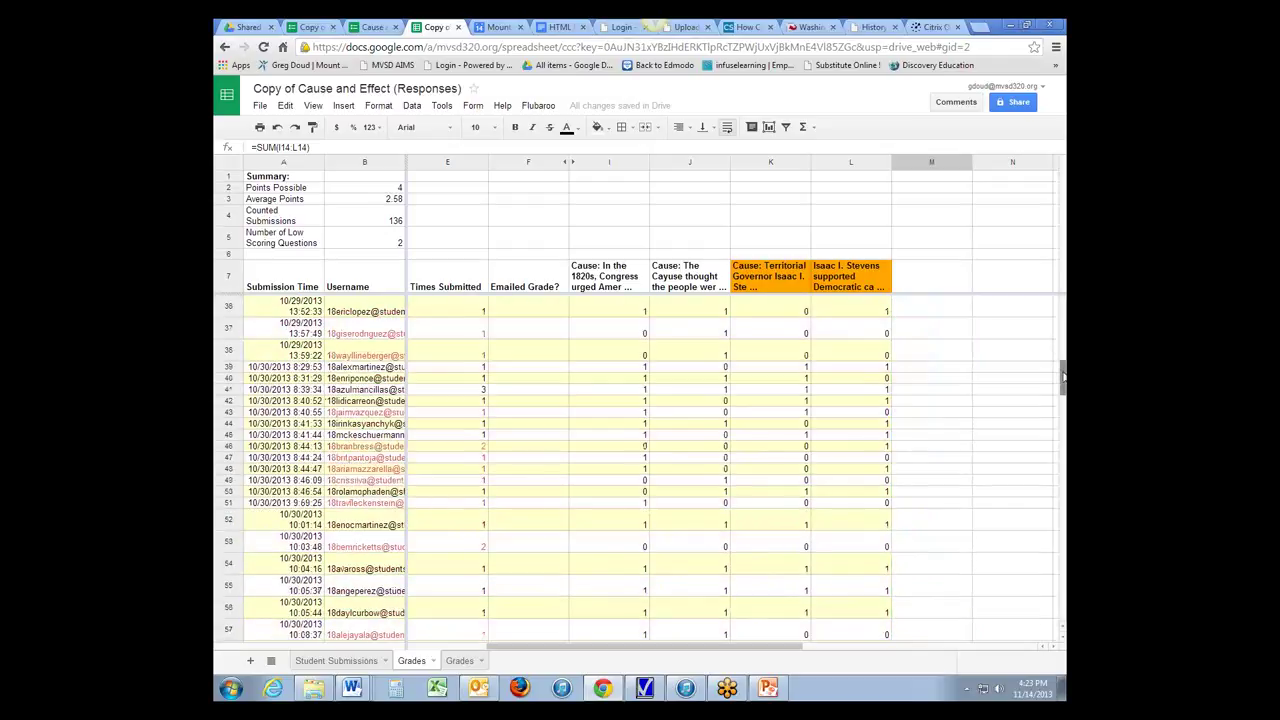
scroll(1064, 372, up, 5)
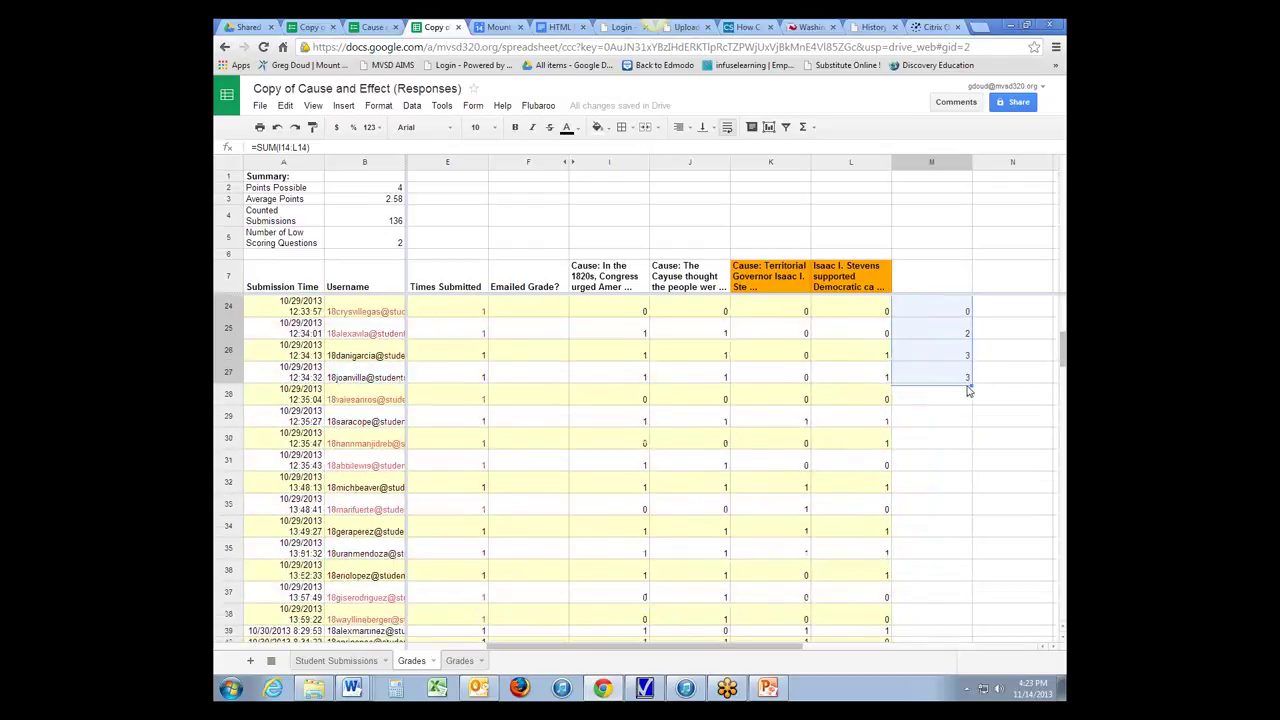
drag(969, 383, 969, 616)
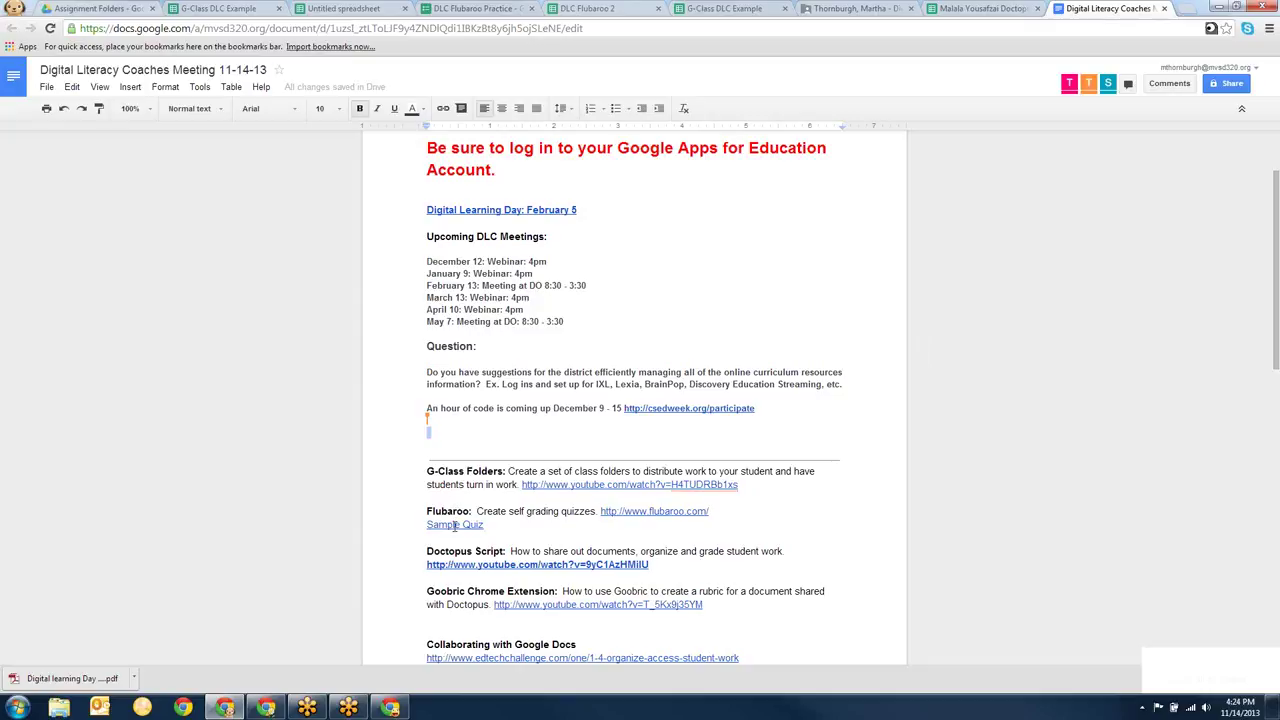
Open the Sample Quiz form linked under Flubaroo in the Digital Literacy Coaches Meeting document.
click(455, 525)
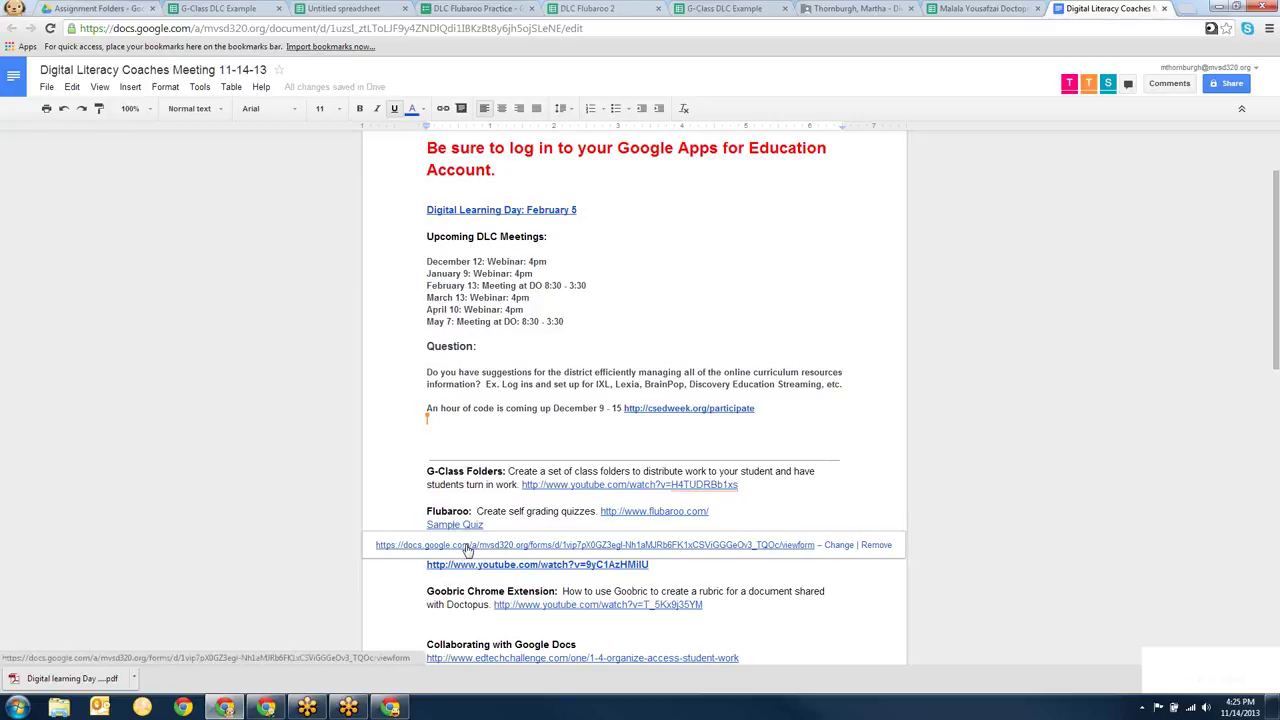
click(467, 545)
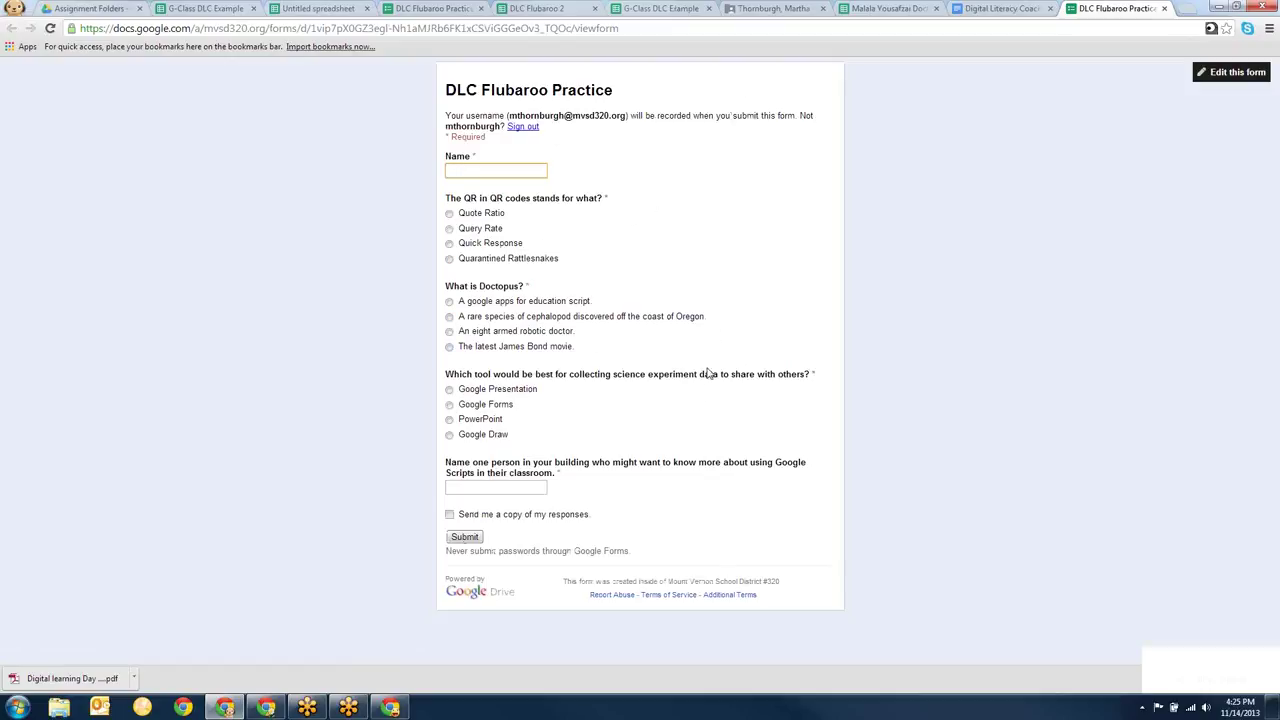
Look over the DLC Flubaroo Practice form in edit mode and reload the DLC Flubaroo 2 response sheet to check for submissions.
click(532, 10)
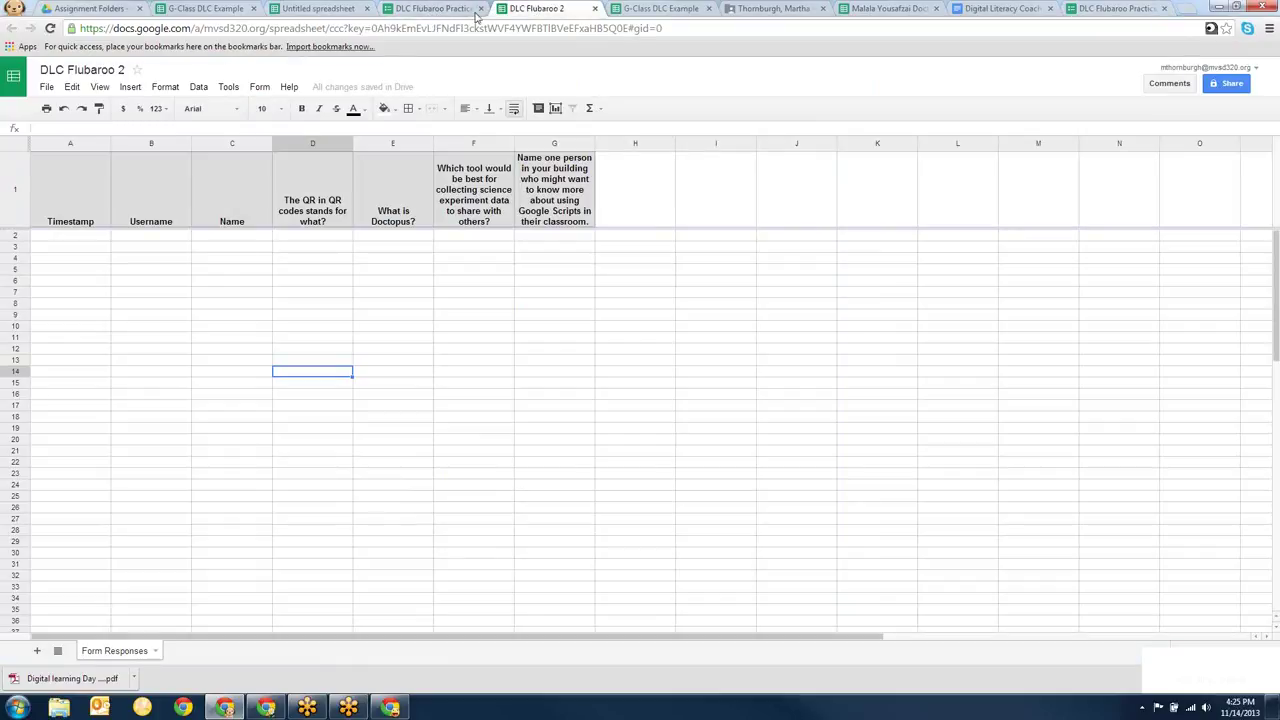
click(424, 10)
click(538, 10)
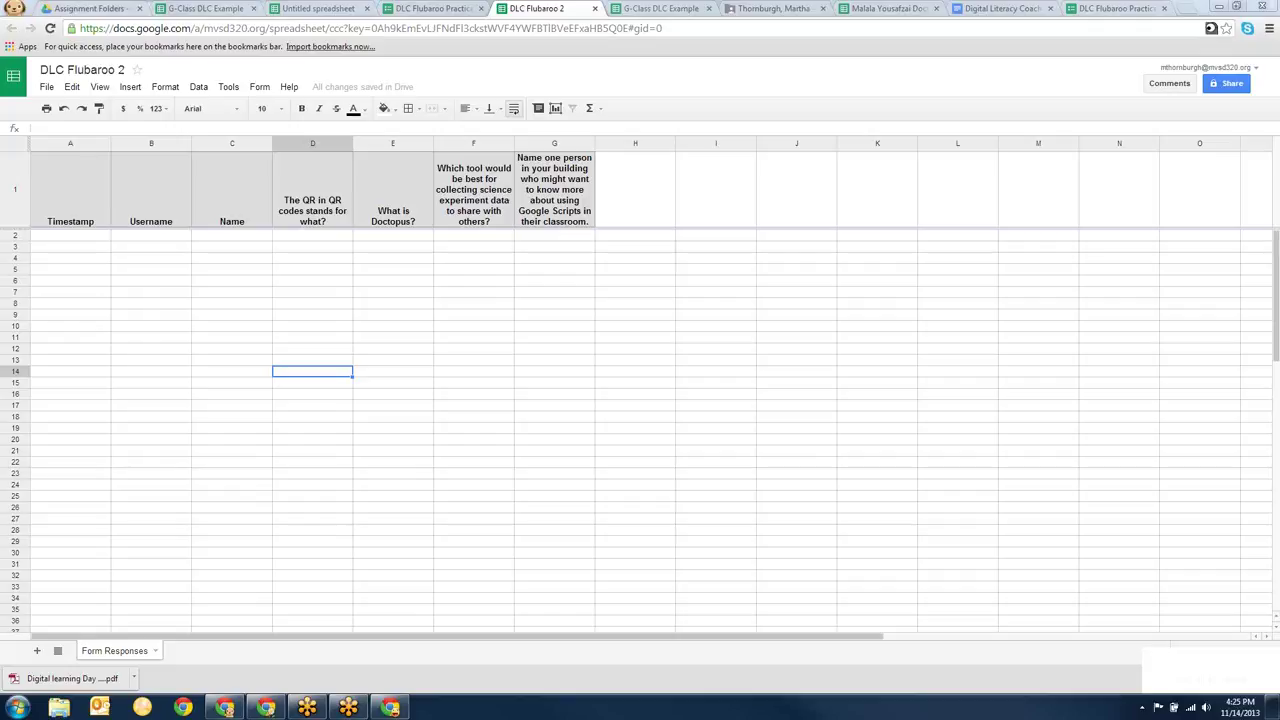
click(442, 9)
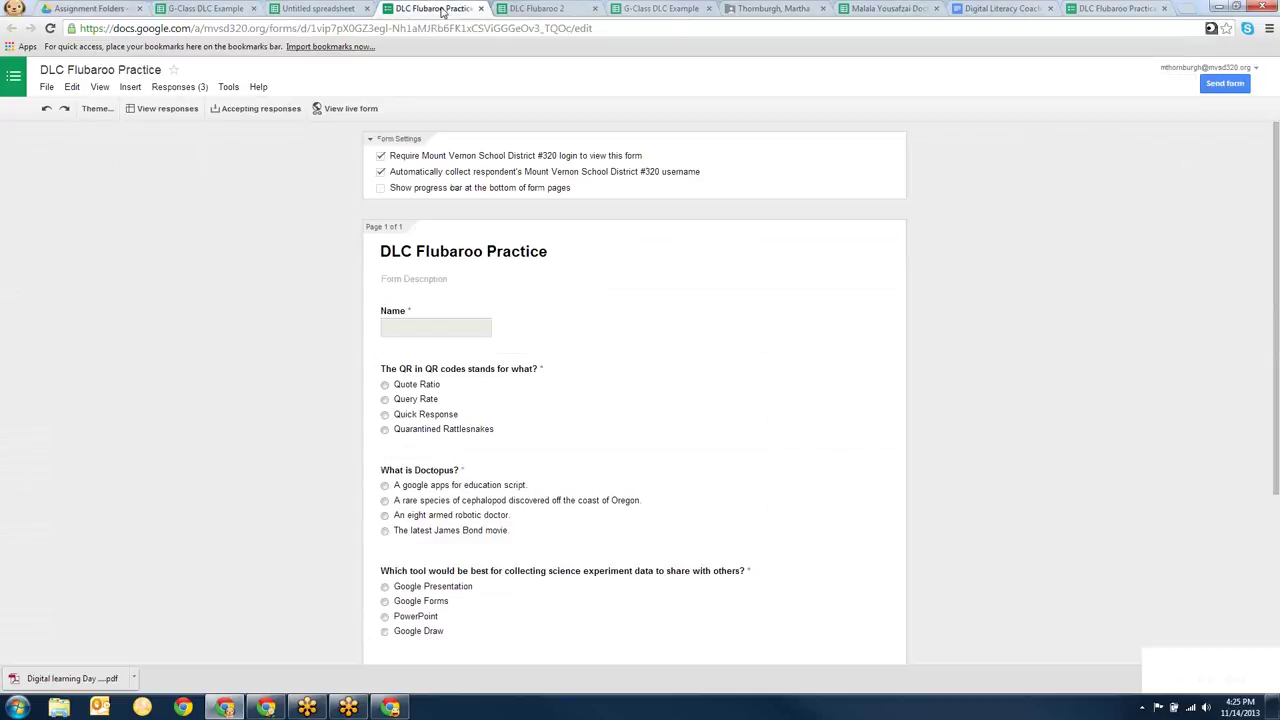
click(545, 9)
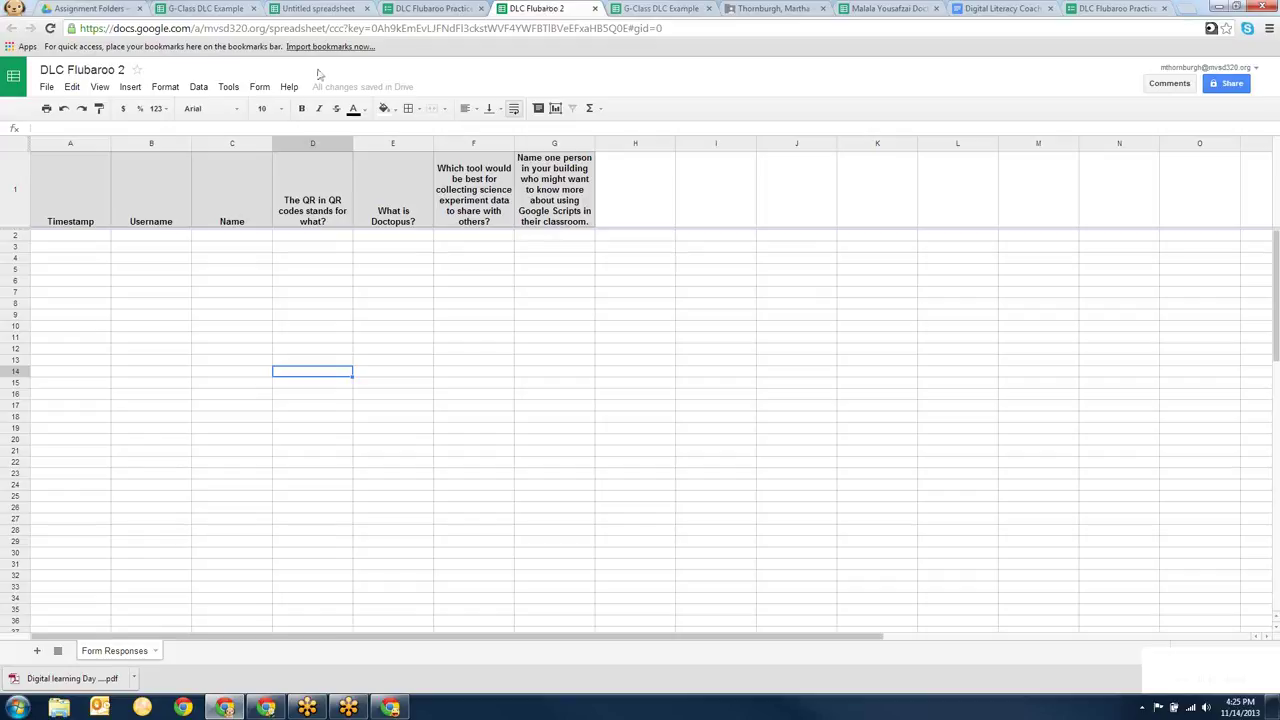
click(50, 29)
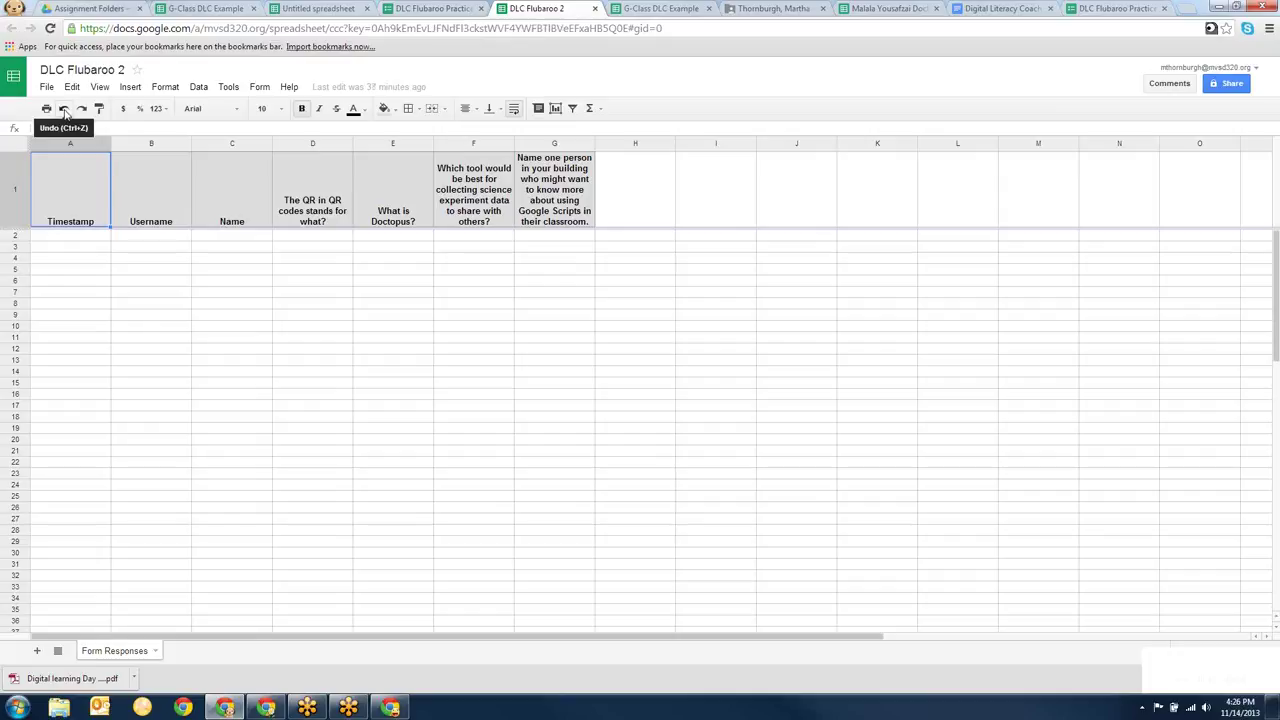
Reload the DLC Flubaroo 2 response sheet, review the practice form and meeting document, and return to the sheet to check for submissions.
click(50, 29)
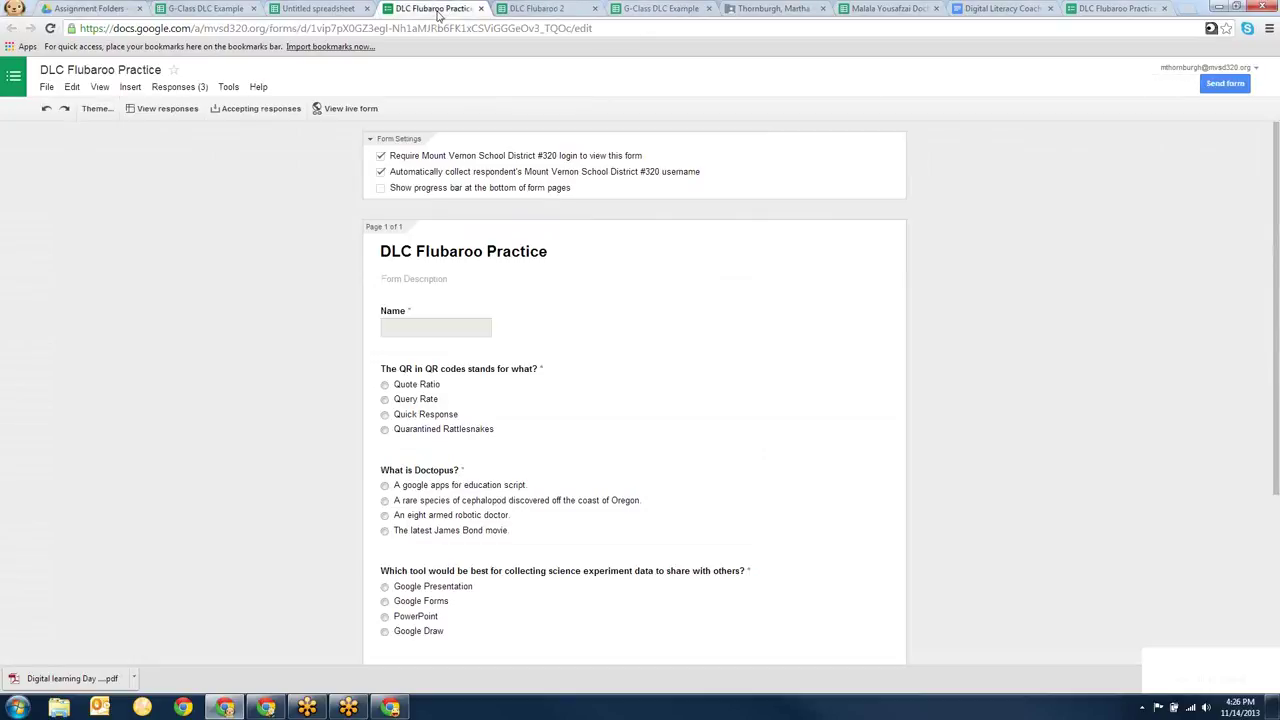
click(438, 10)
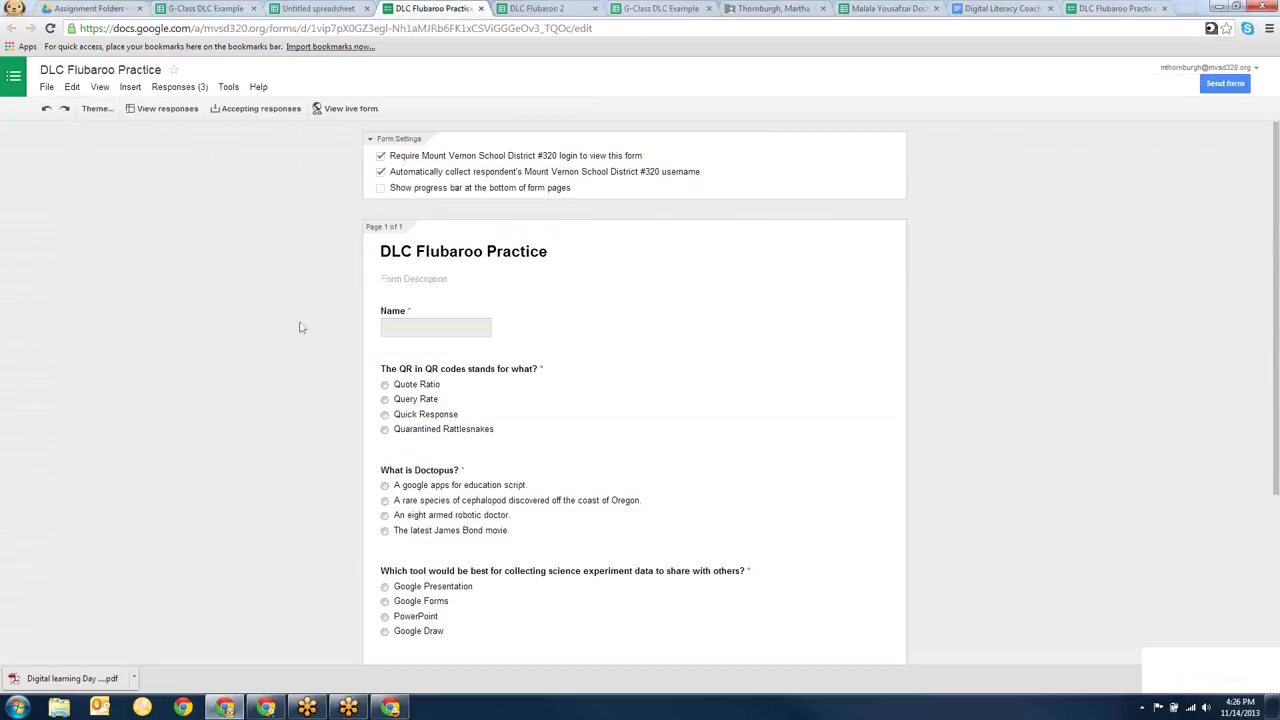
click(1005, 9)
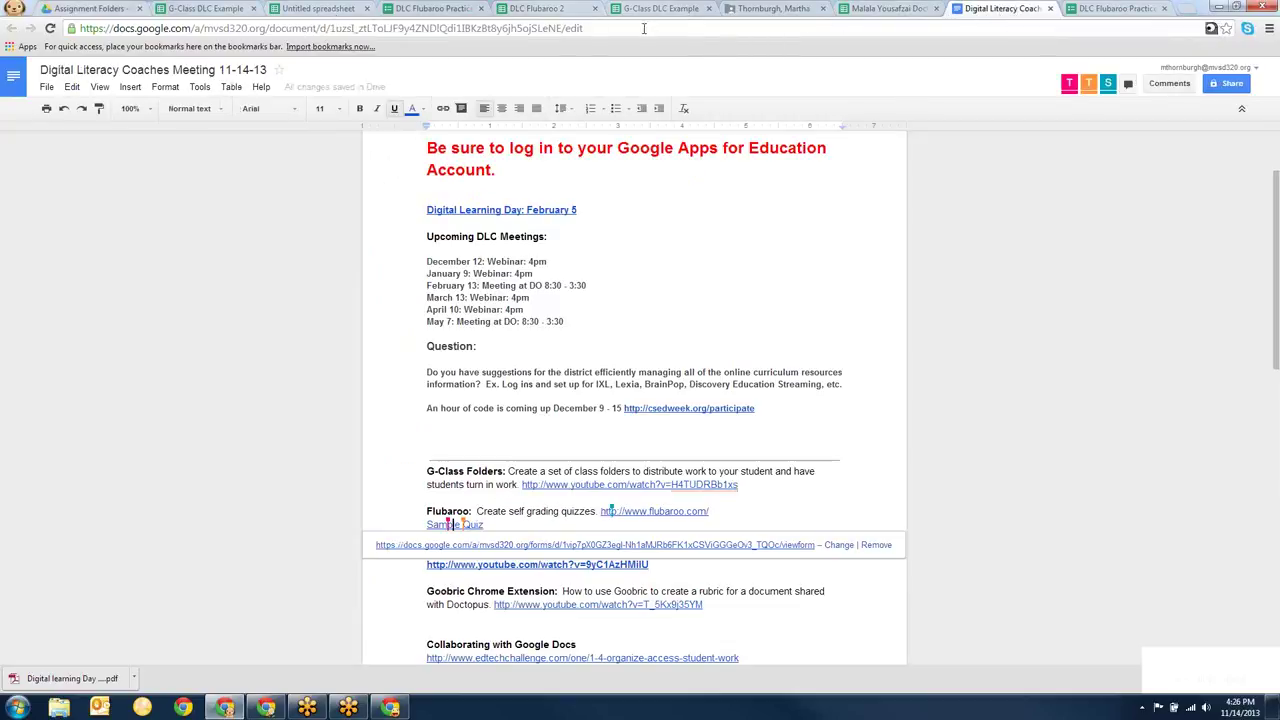
click(535, 9)
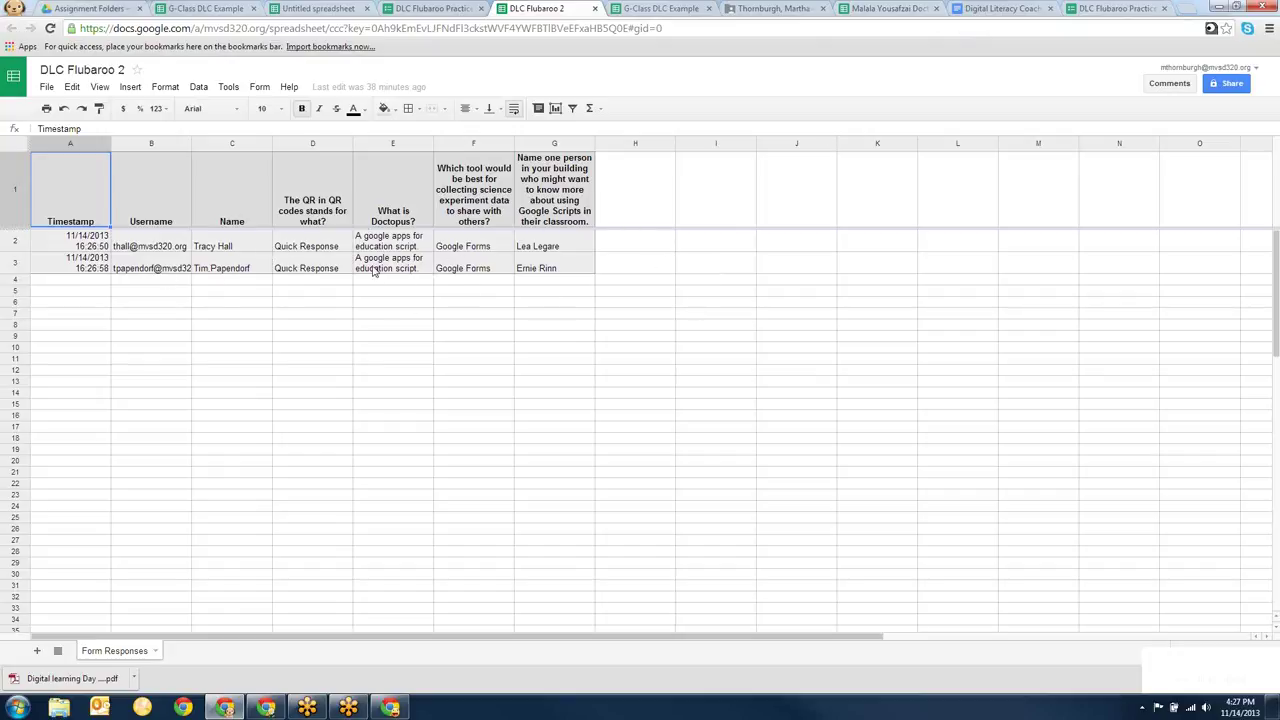
Search the Script Gallery for "flubaroo" and install the Flubaroo script in the DLC Flubaroo 2 spreadsheet.
click(229, 88)
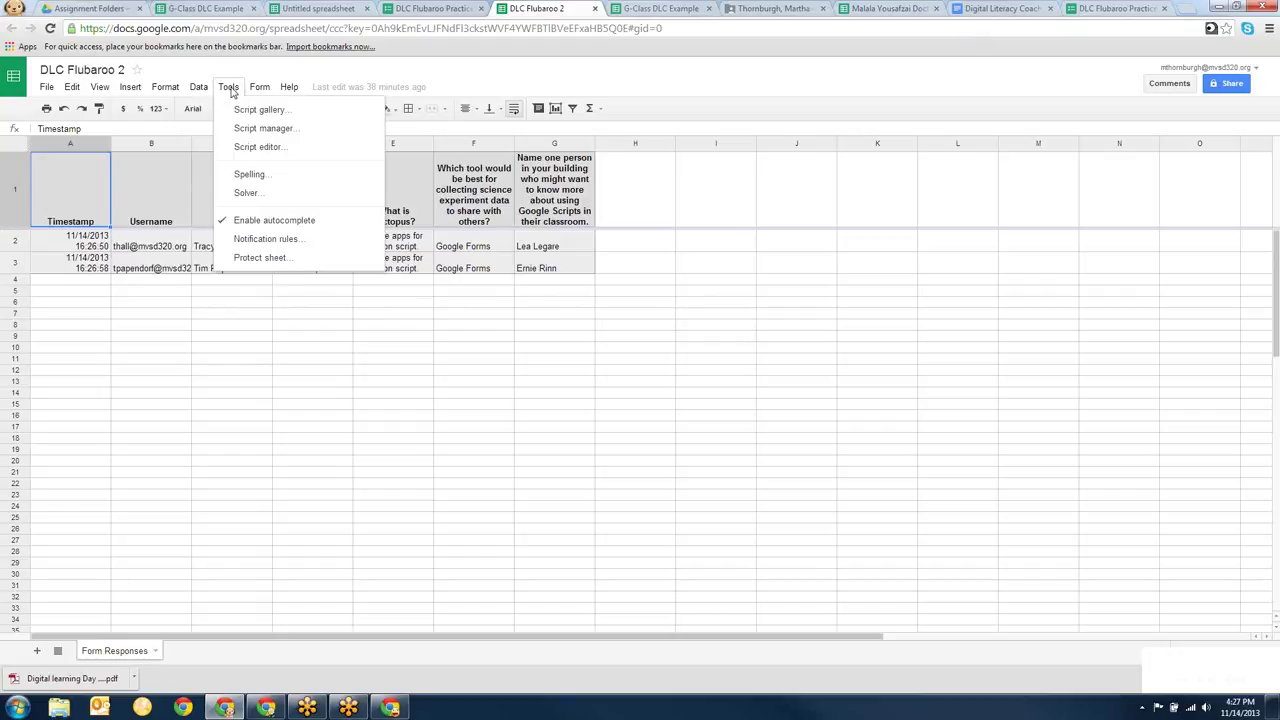
click(247, 110)
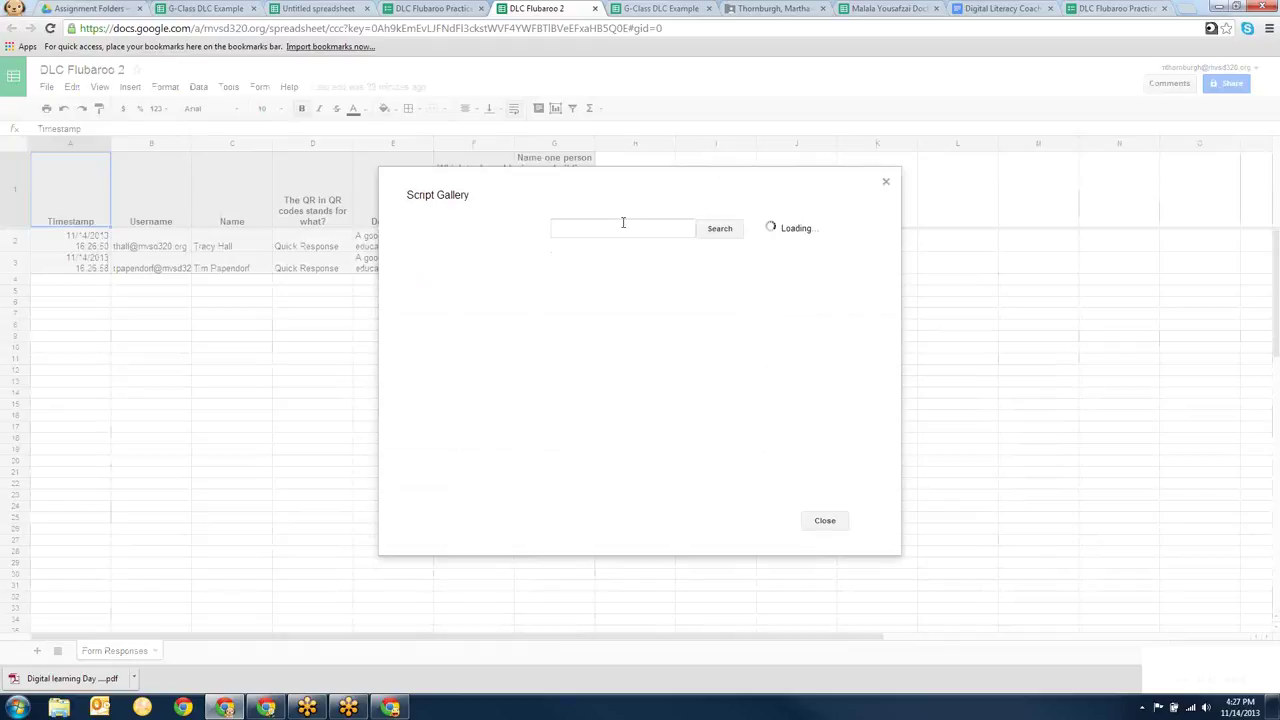
click(610, 229)
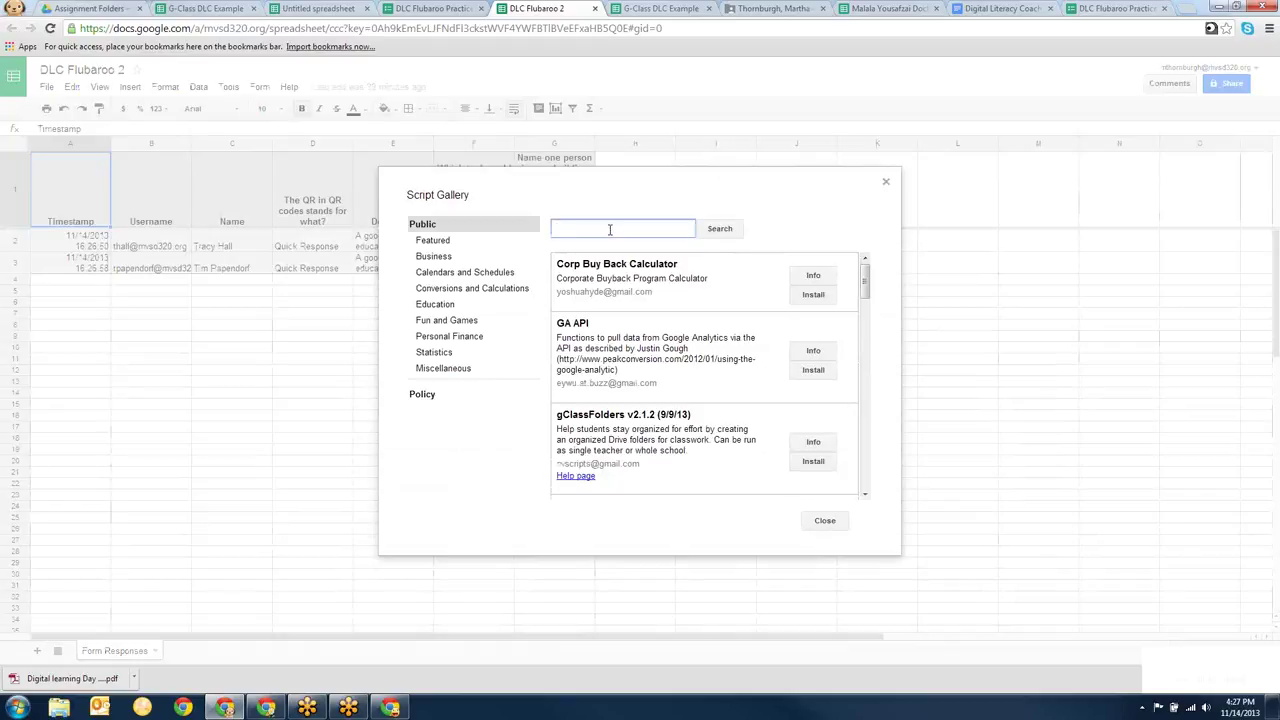
text(flubaroo)
key(Return)
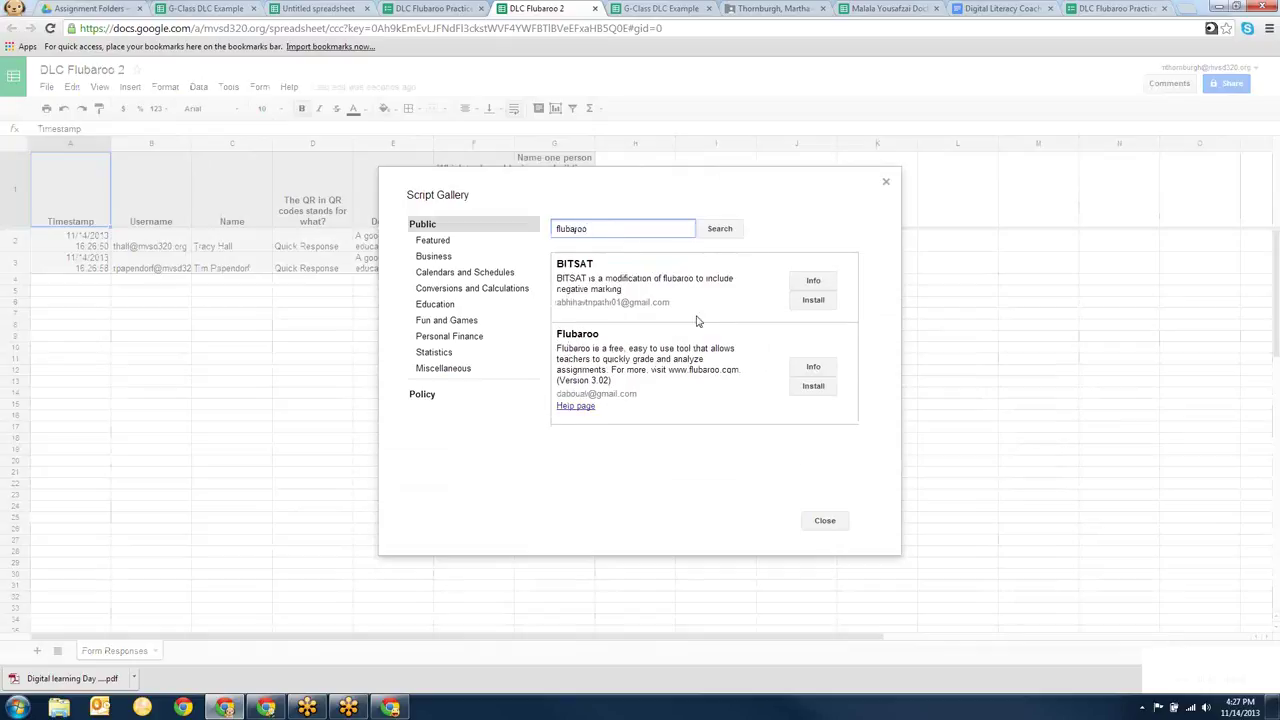
click(822, 390)
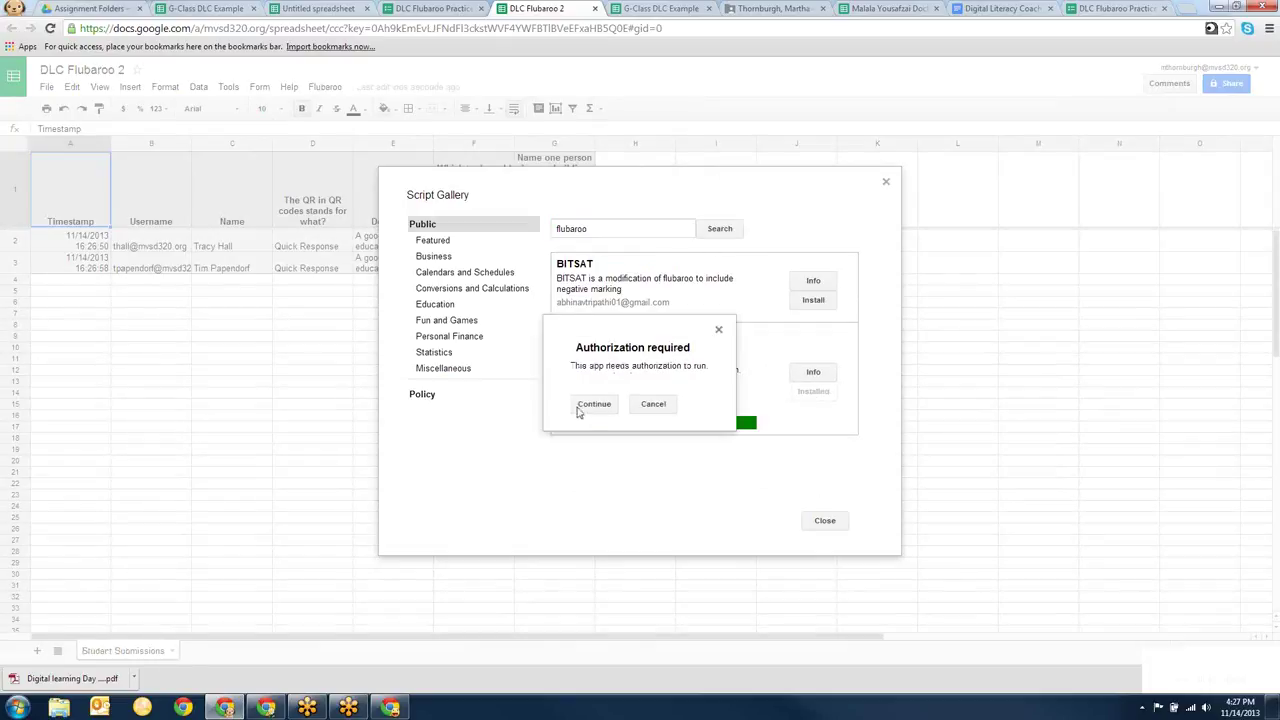
Authorize Flubaroo by accepting its requested Google permissions, and close the Script Gallery.
click(579, 408)
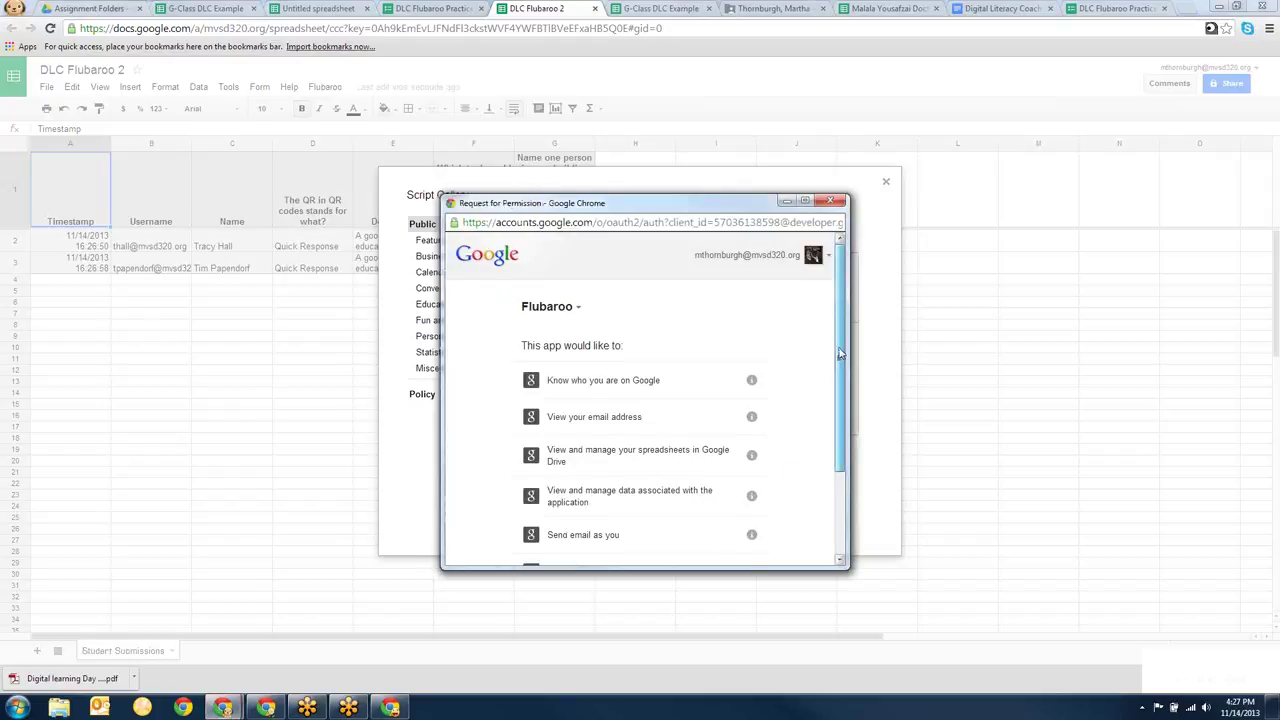
scroll(840, 353, down, 3)
click(736, 534)
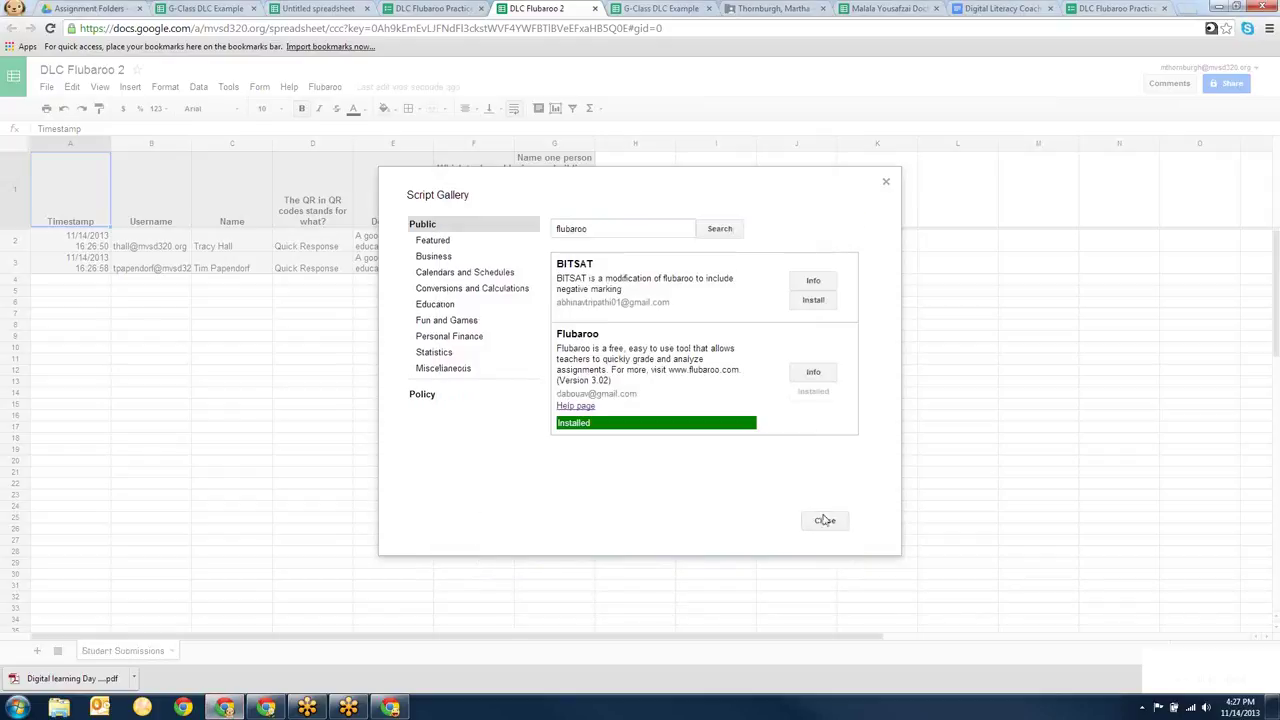
click(824, 520)
Start grading the assignment with Flubaroo, set the "Name one person in your building" question to Skip Grading, and continue.
click(324, 88)
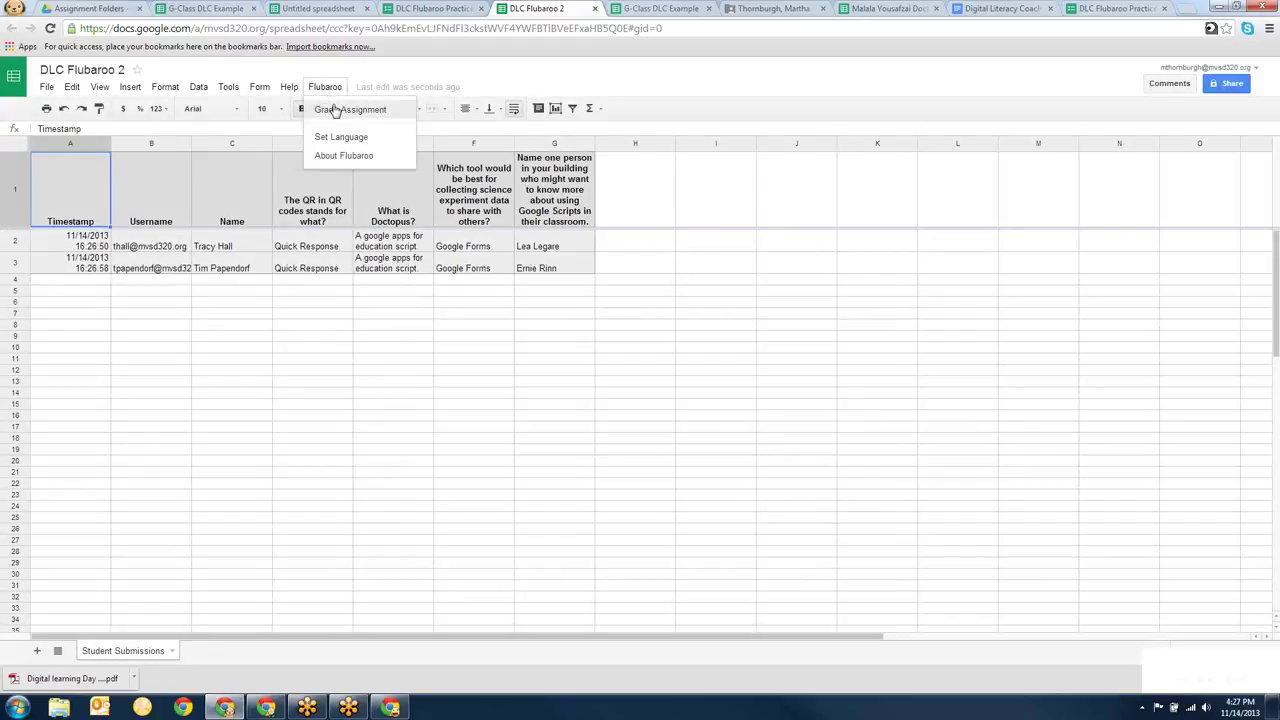
click(335, 110)
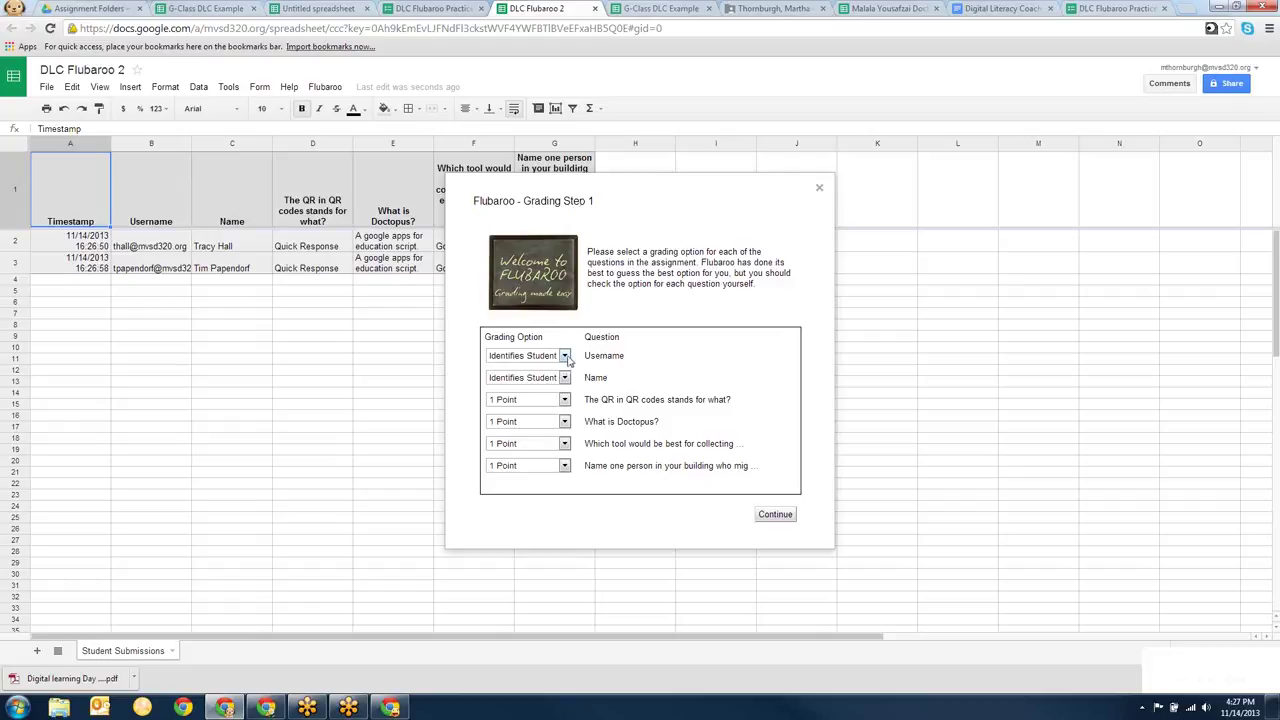
drag(724, 201, 922, 221)
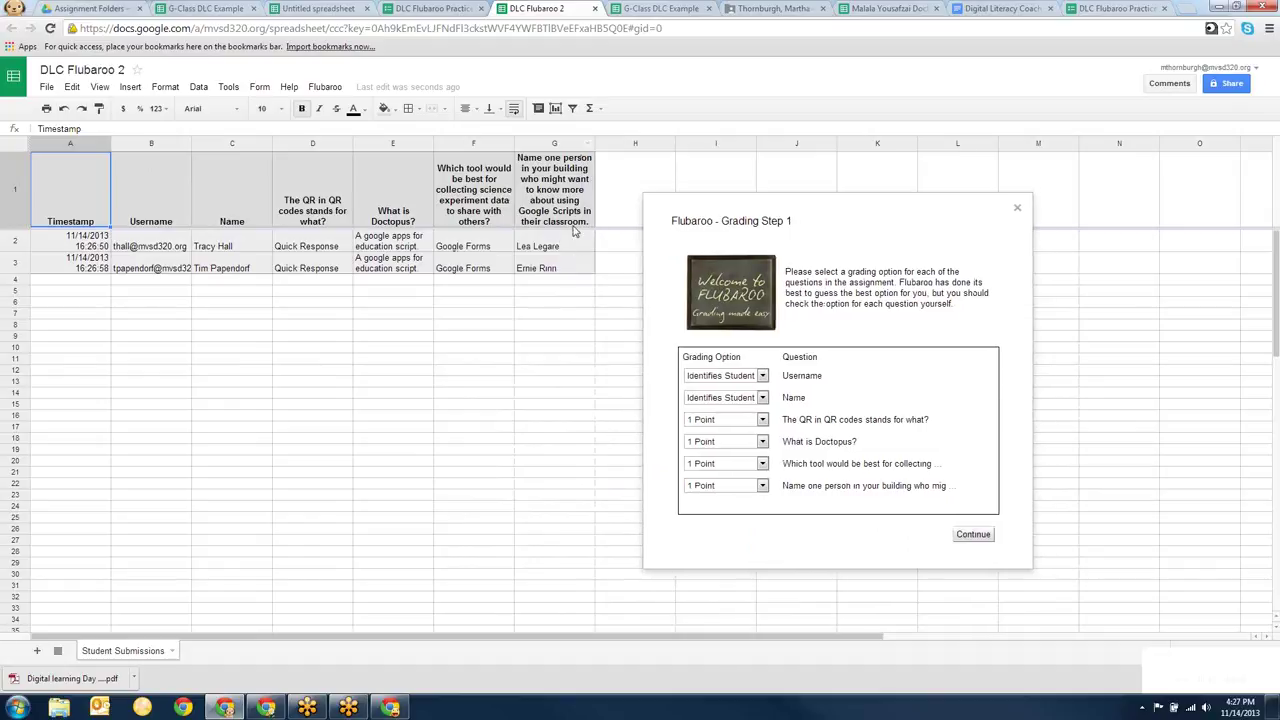
click(752, 487)
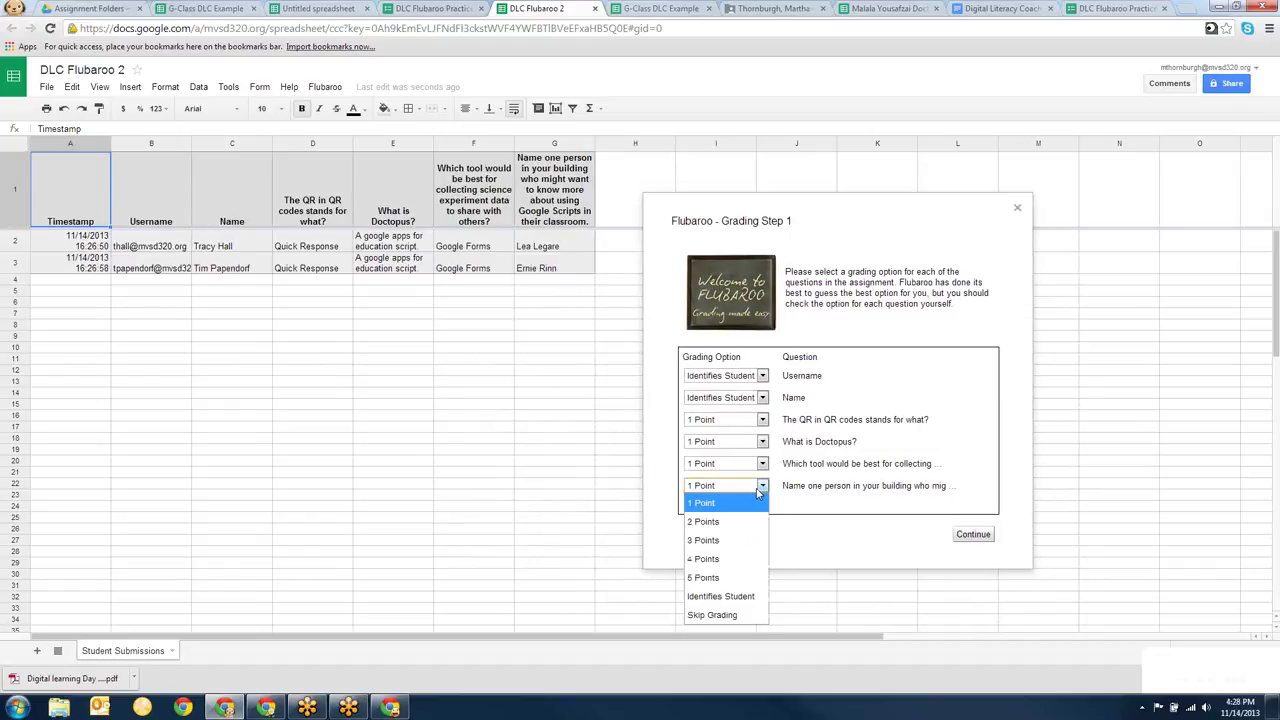
click(734, 617)
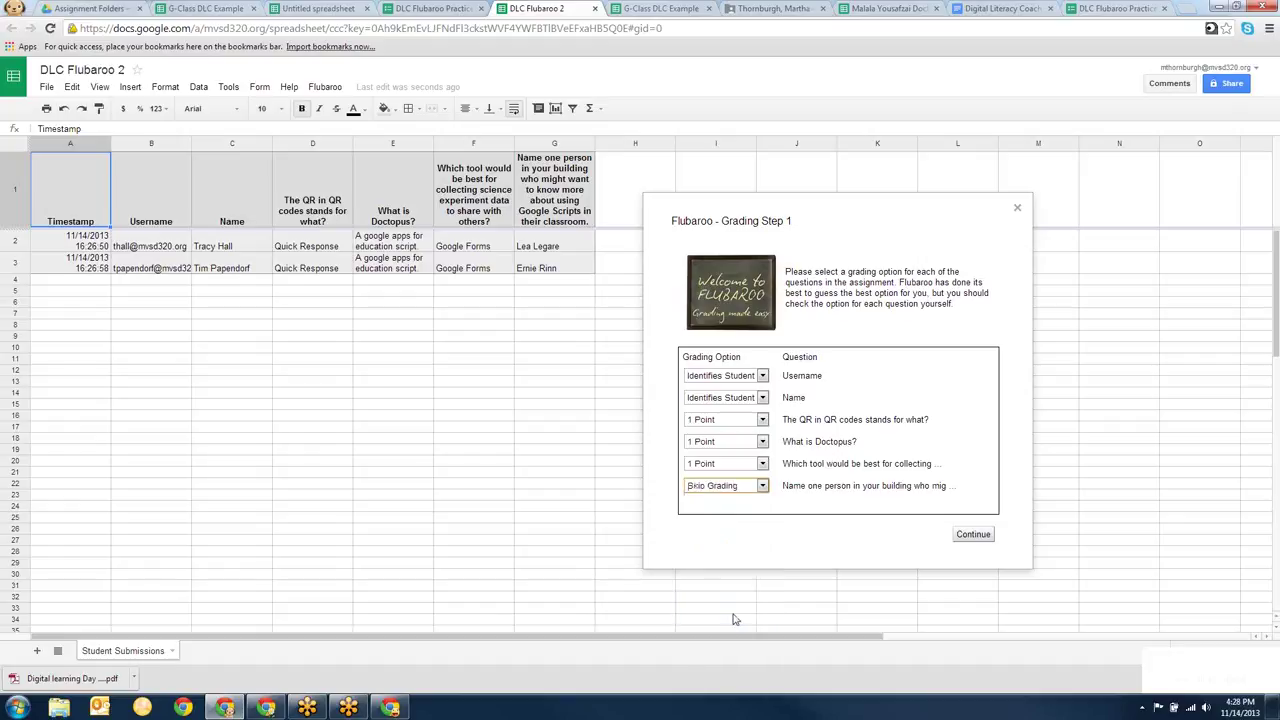
click(976, 537)
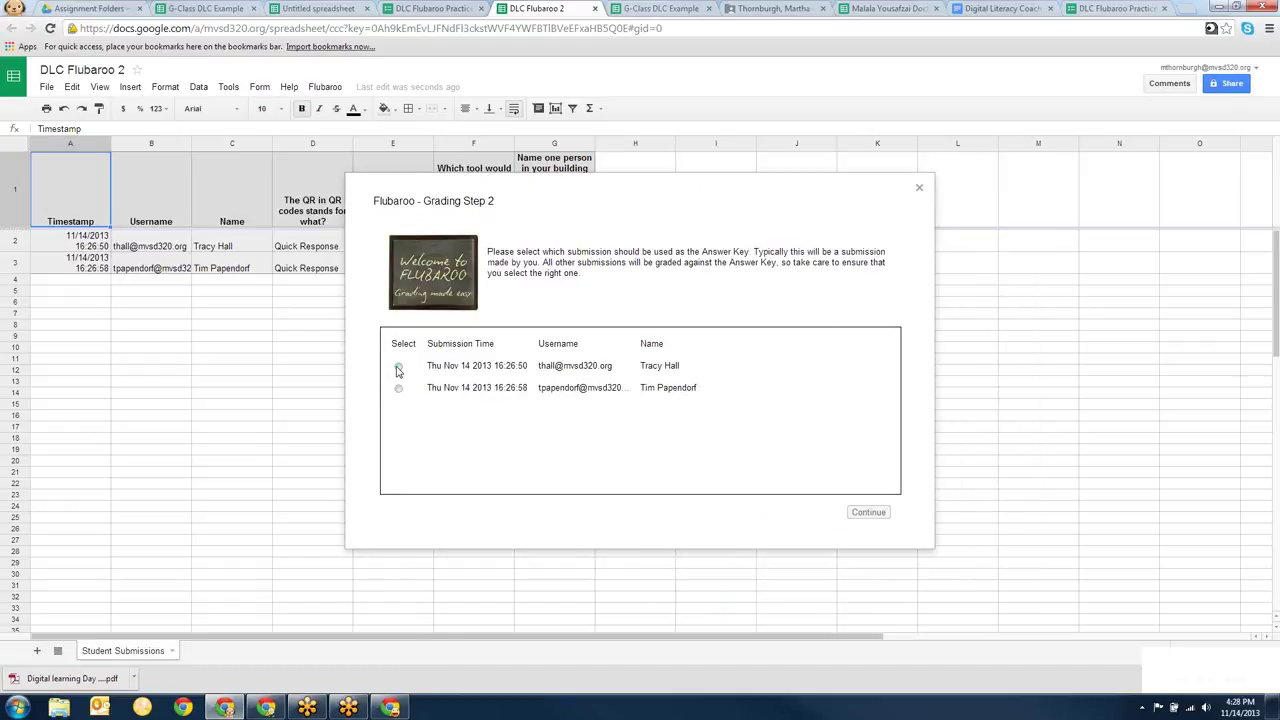
Use the 16:26:50 submission as the answer key, run the grading, and view the resulting grades.
drag(627, 204, 831, 240)
click(1083, 553)
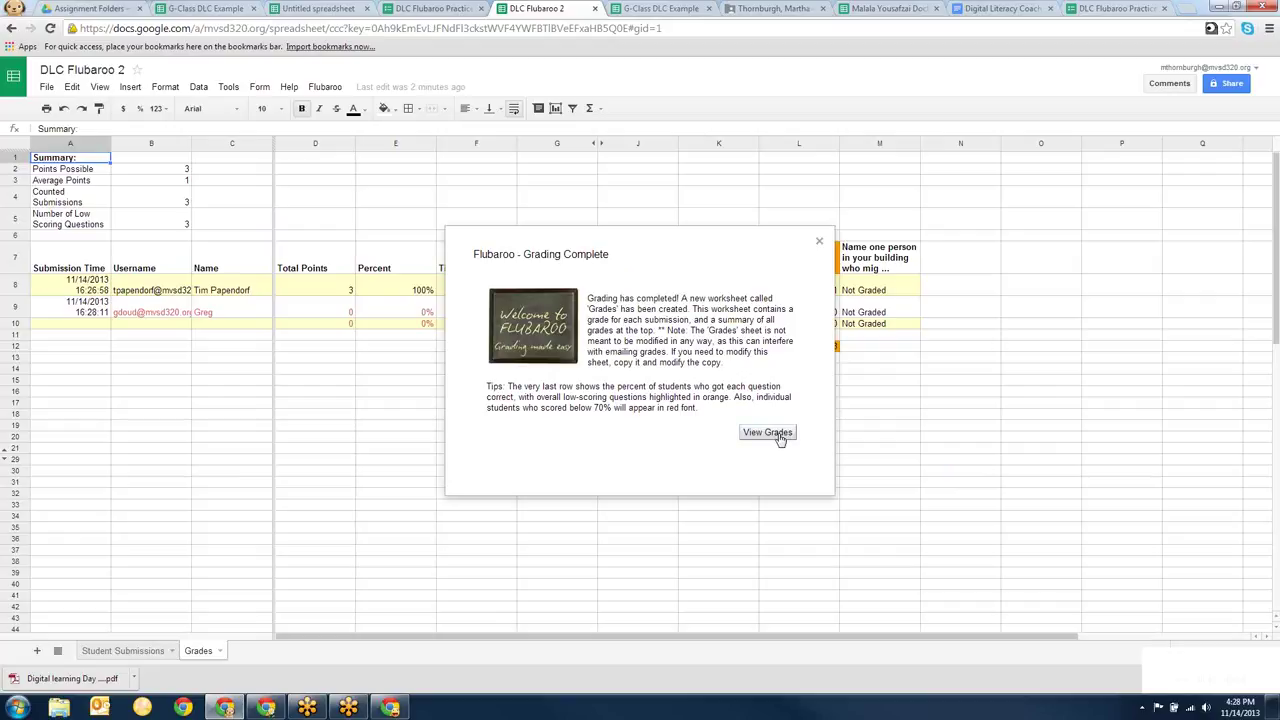
click(779, 437)
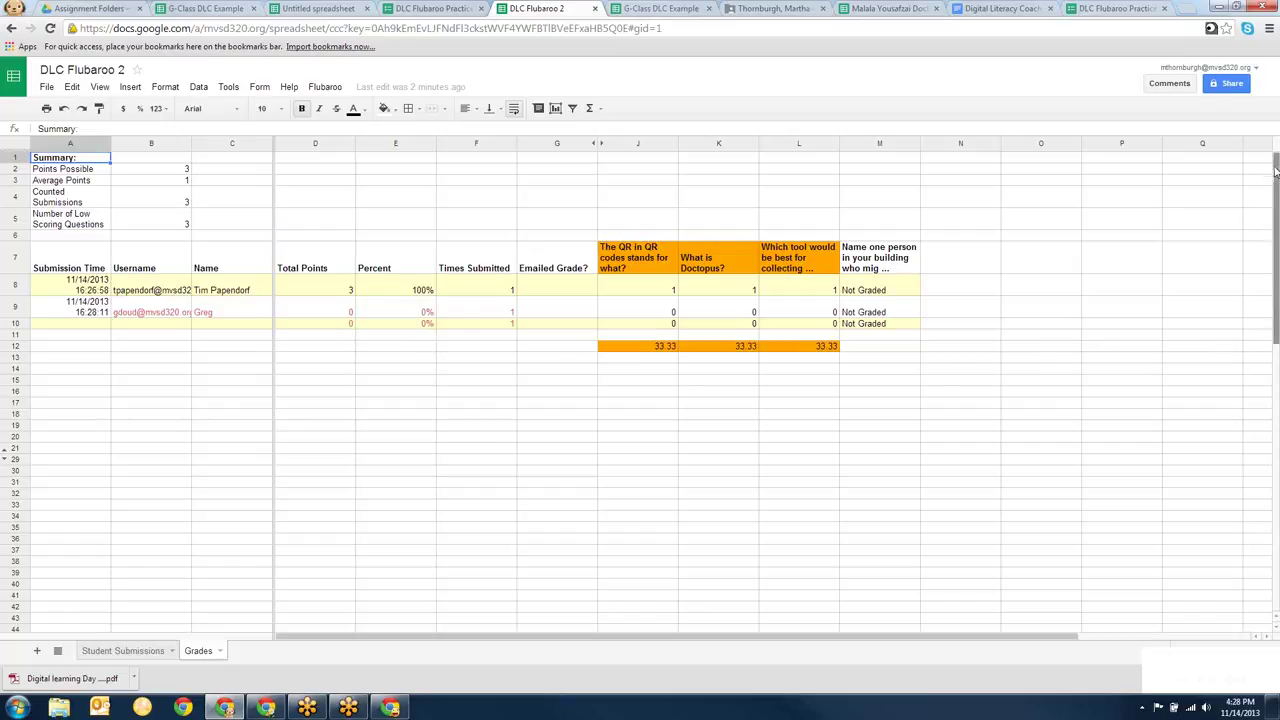
Enable Flubaroo's student feedback column, enter "Great Job" in cell H8, and fill it down to H10.
click(321, 88)
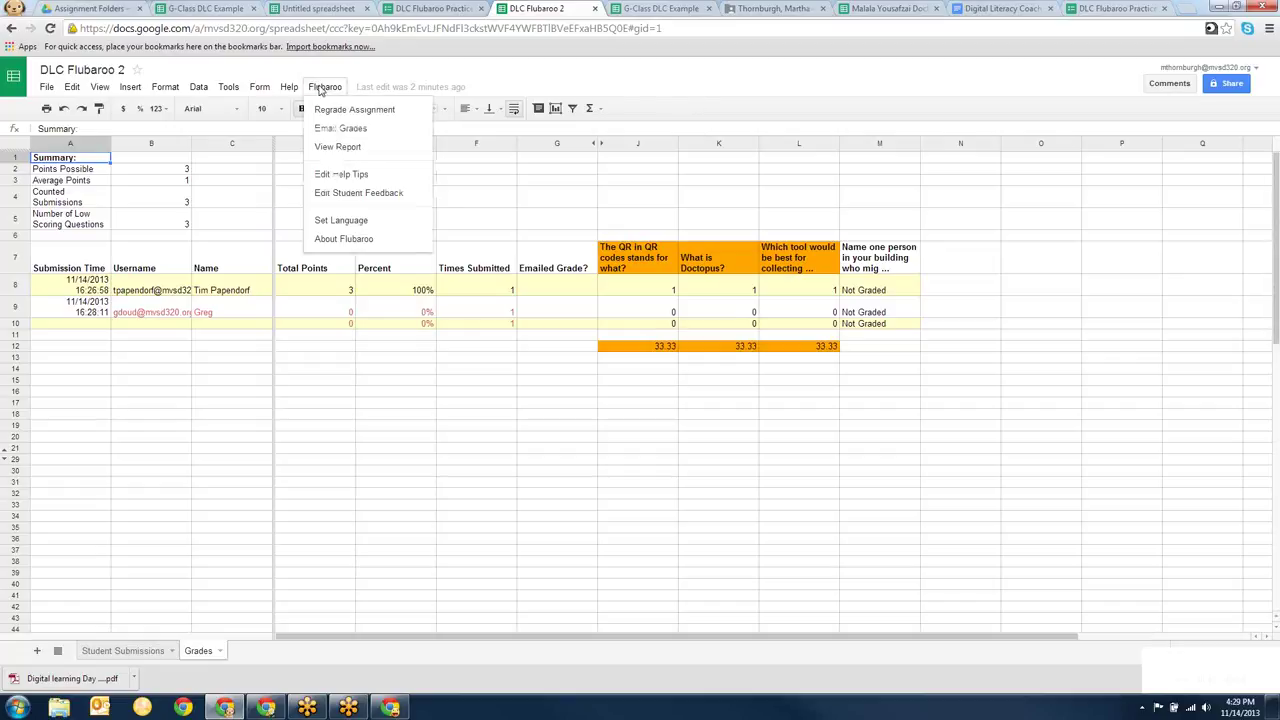
click(364, 196)
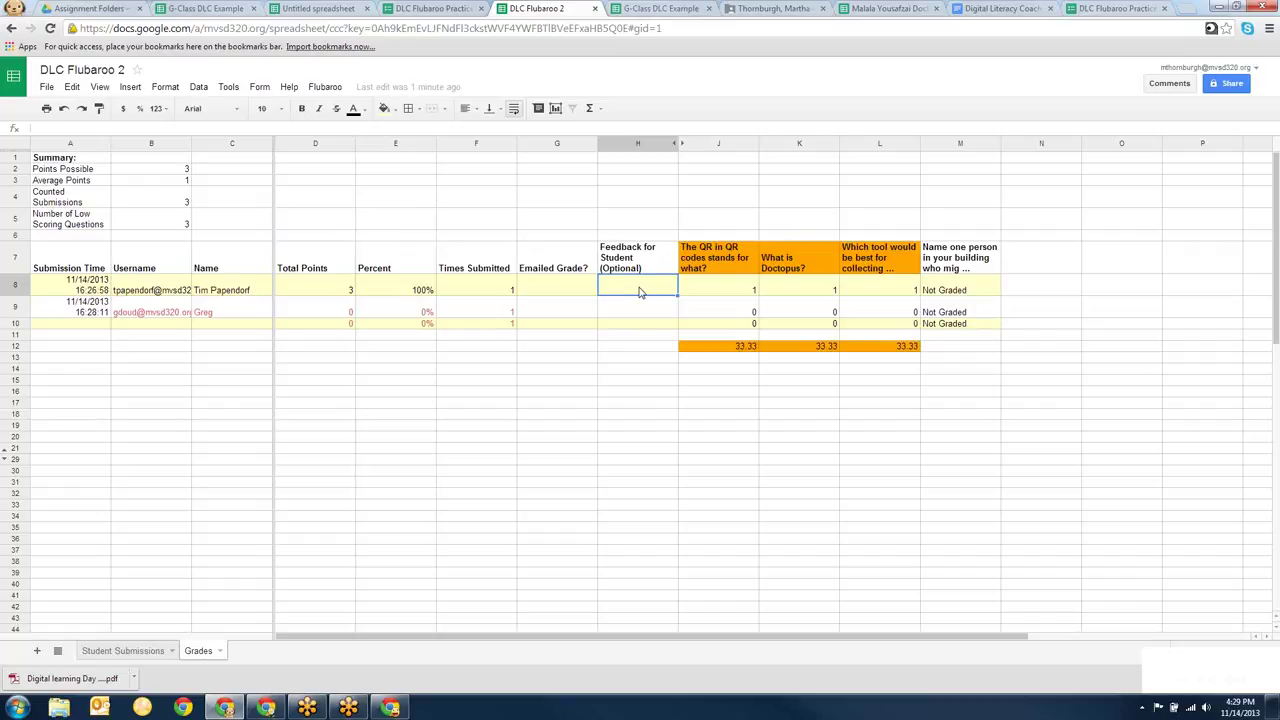
double_click(634, 284)
text(Great Job)
click(654, 294)
drag(678, 296, 677, 324)
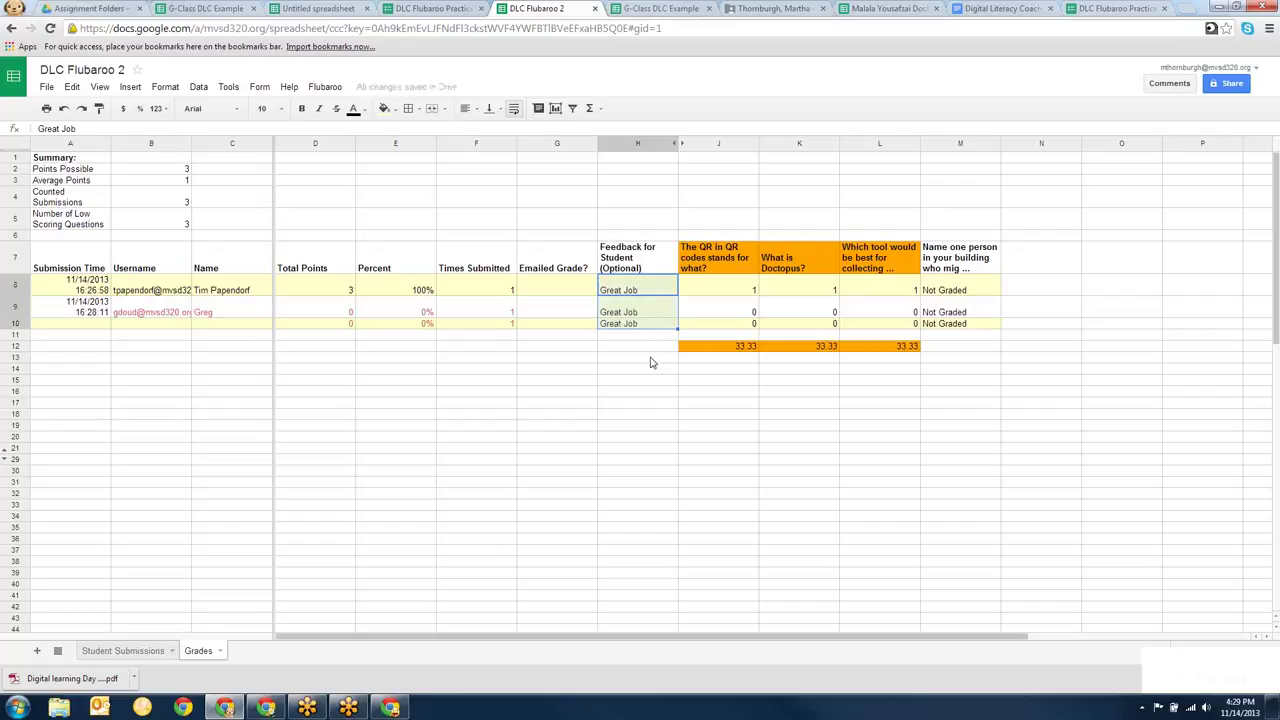
click(656, 314)
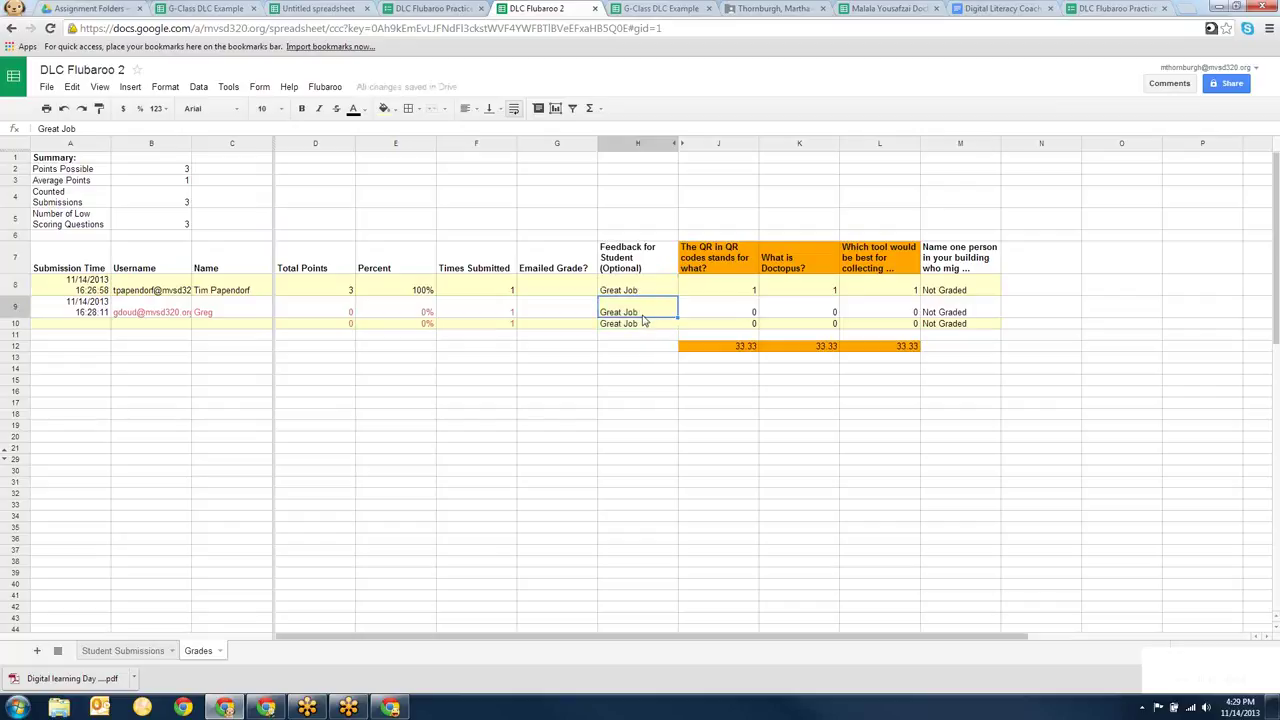
click(635, 291)
click(640, 324)
click(645, 311)
click(648, 289)
click(643, 311)
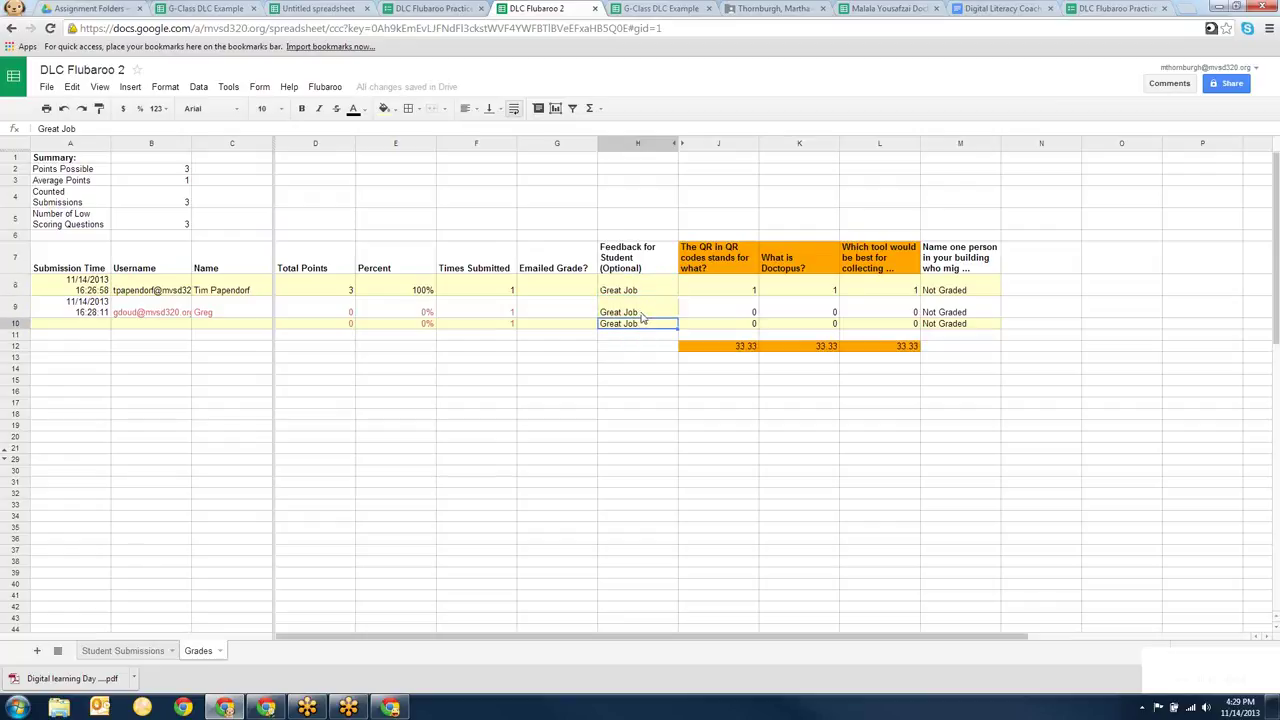
click(648, 292)
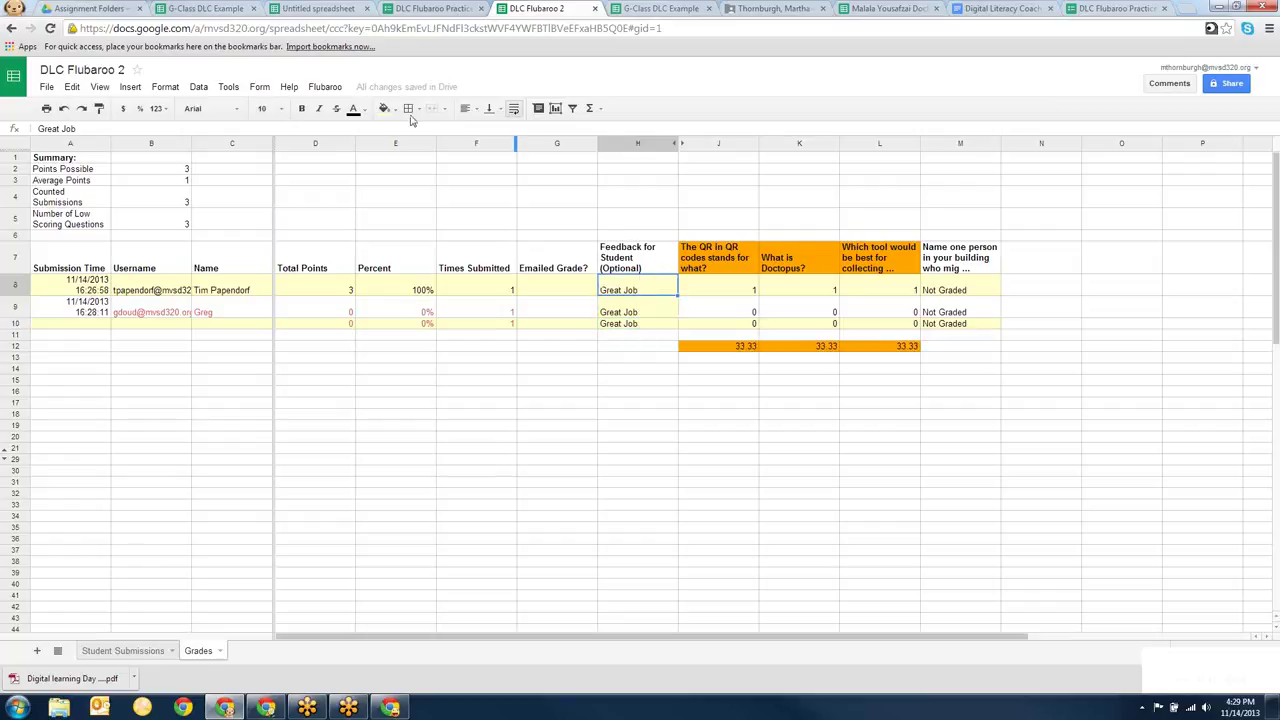
click(323, 90)
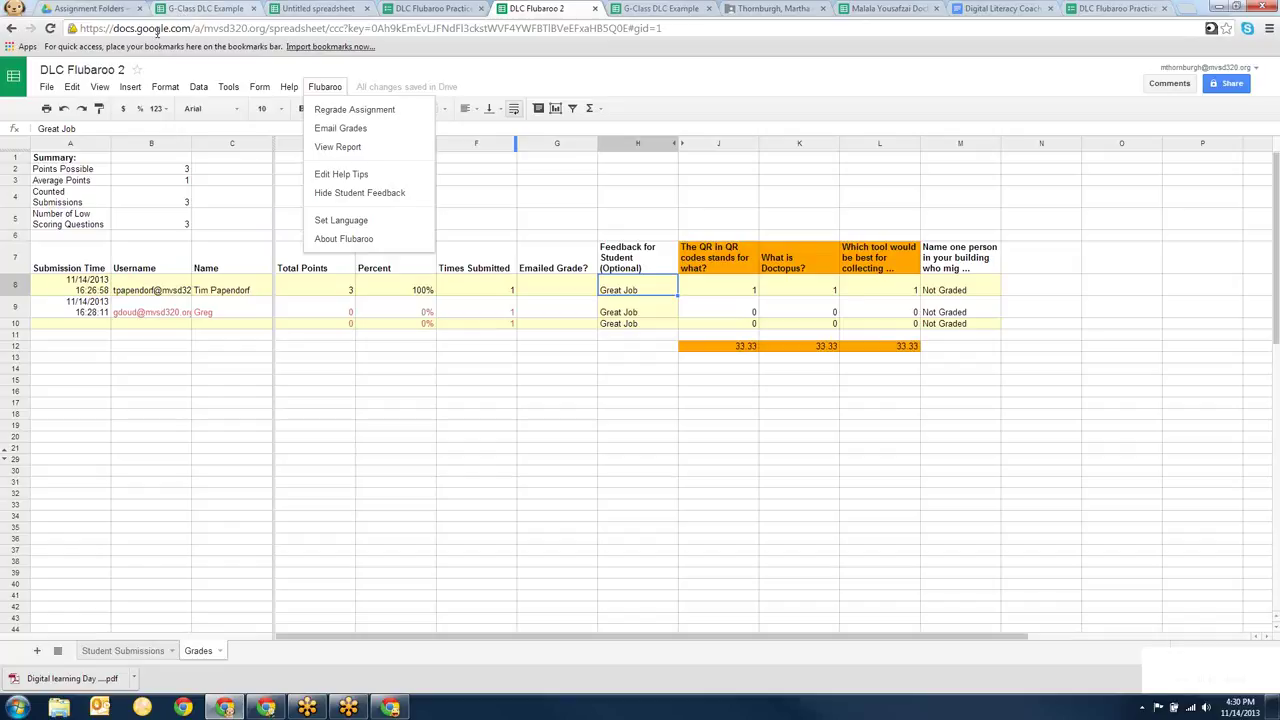
click(198, 87)
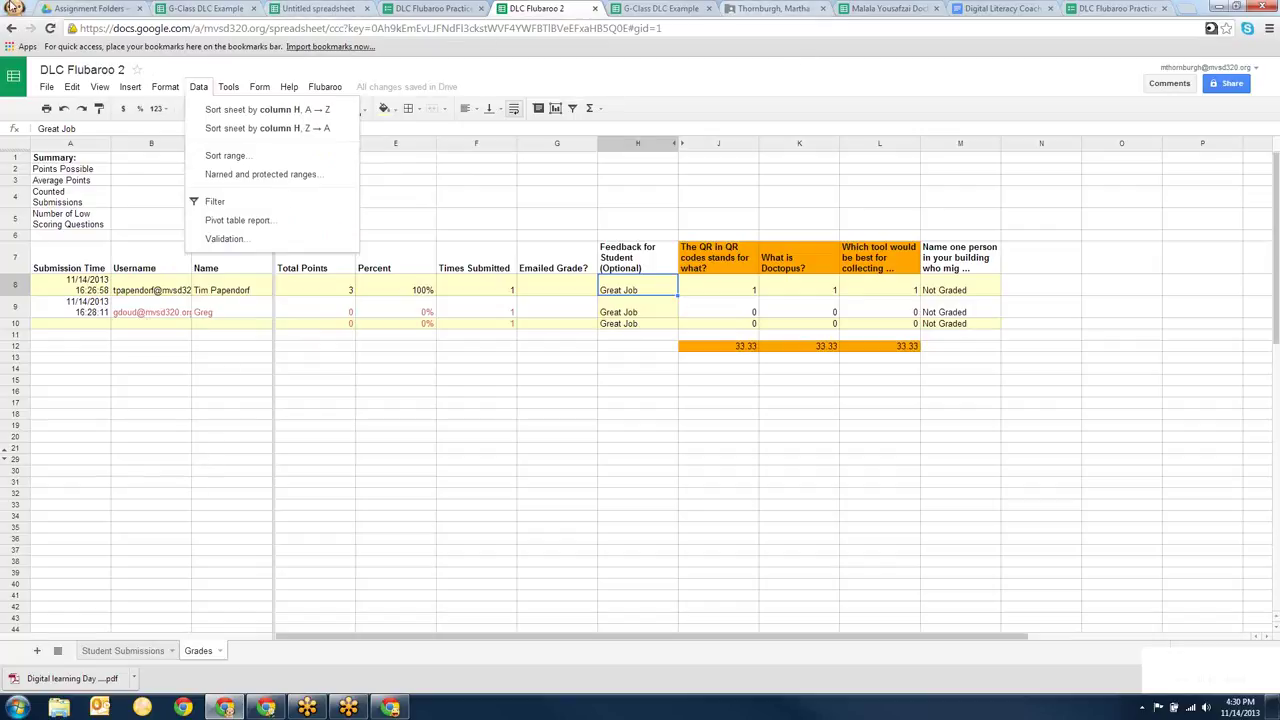
Open the Malala Yousafzai: DLC Demo document and the Malala Yousafzai Doctopus/Goobric spreadsheet from Drive's Digital Literacy Coaches > Doctopus Demo folder.
click(95, 9)
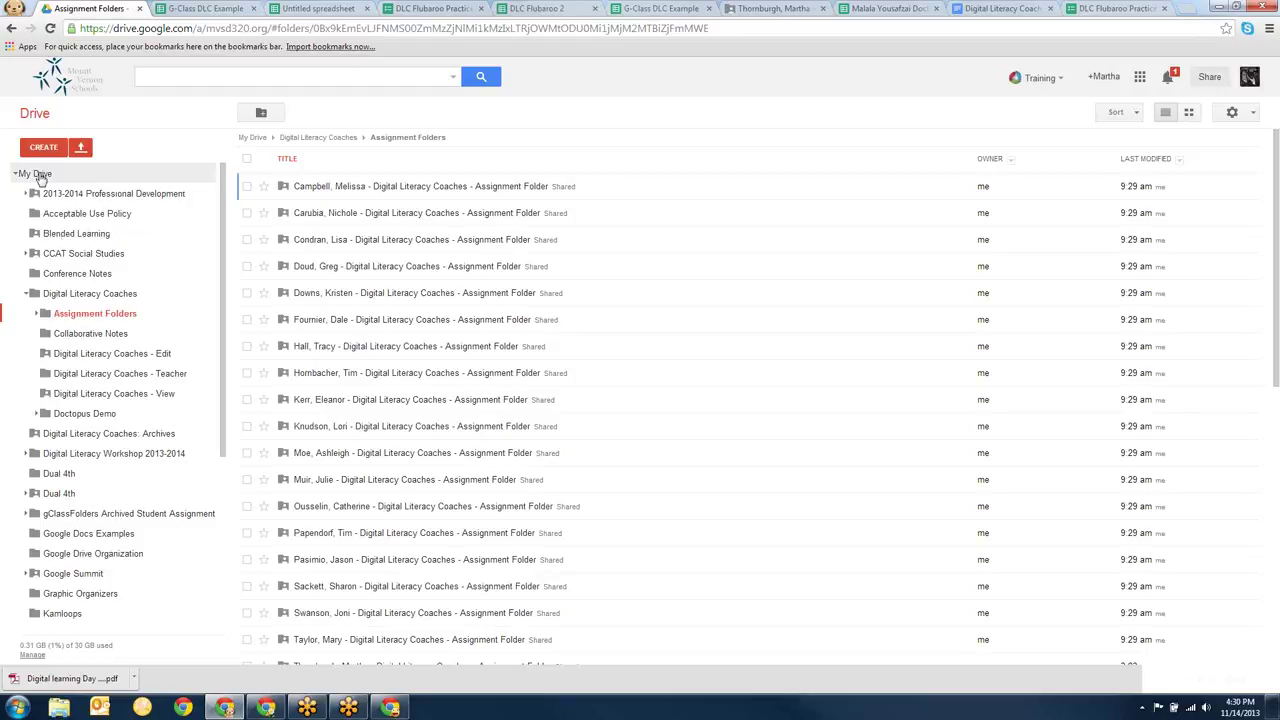
click(73, 297)
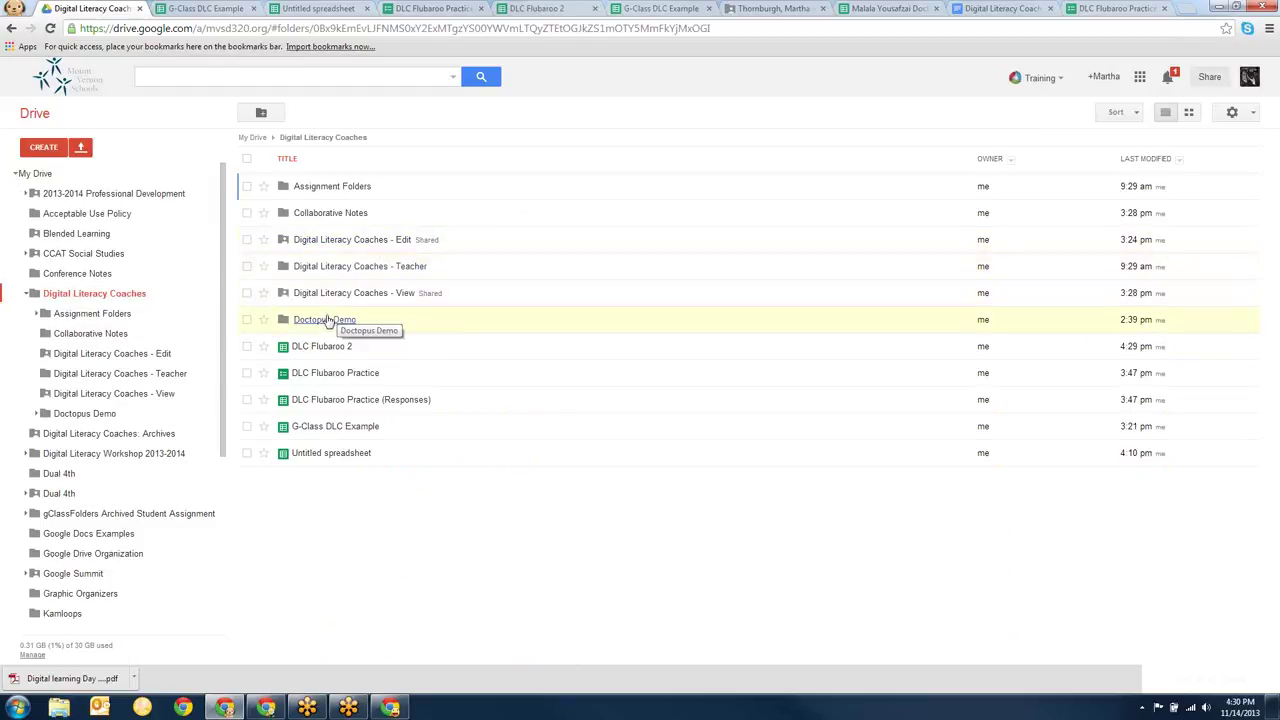
click(325, 321)
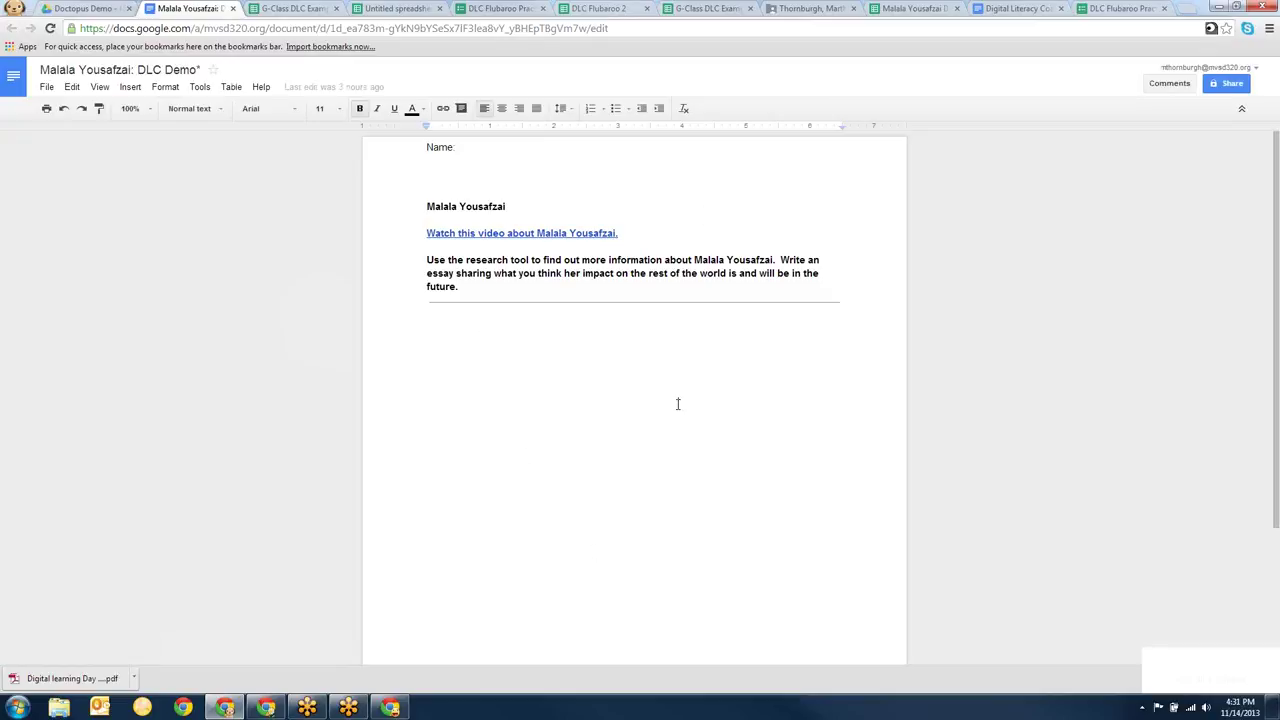
click(82, 12)
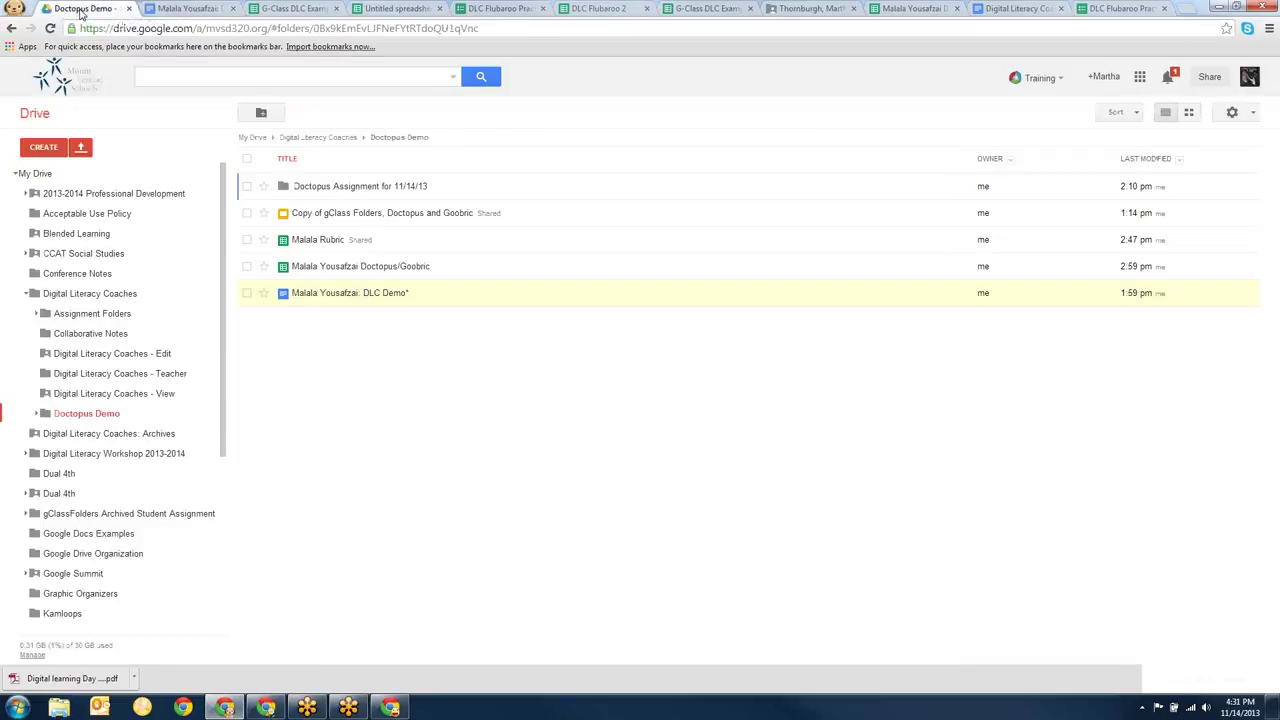
click(366, 267)
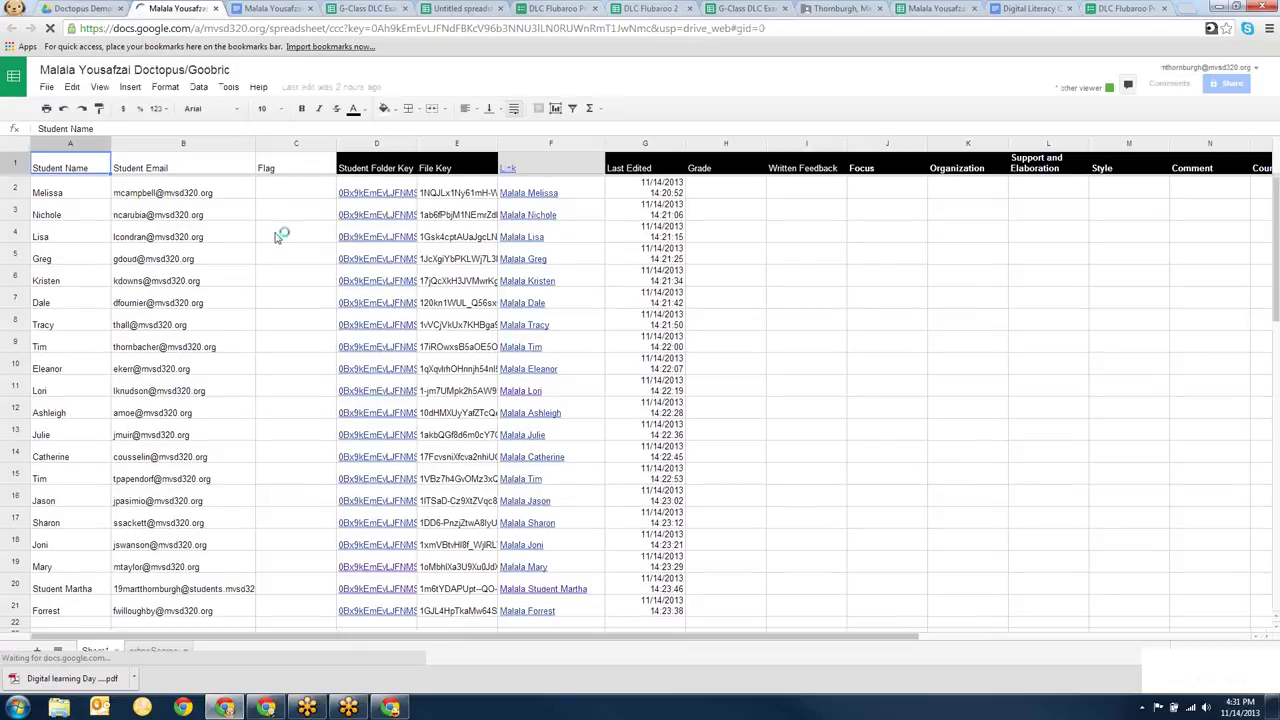
Return to the Doctopus Demo folder in Drive and create a new blank spreadsheet there.
click(85, 9)
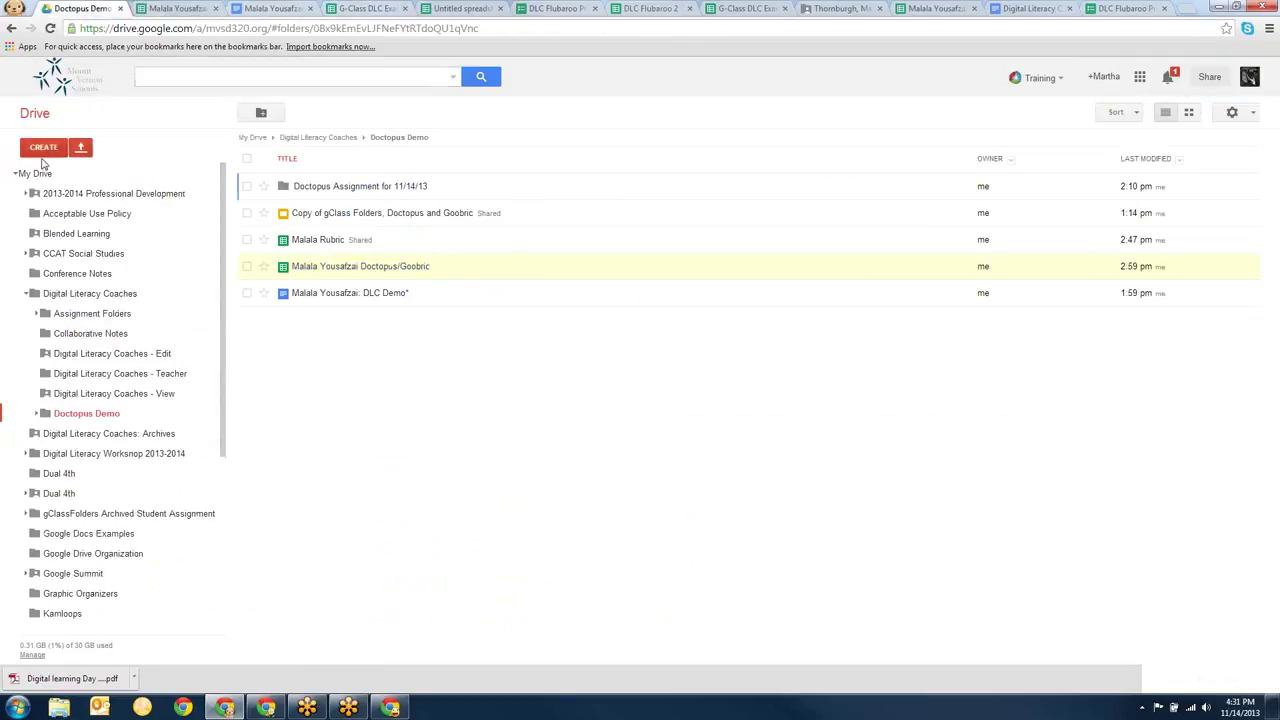
click(45, 150)
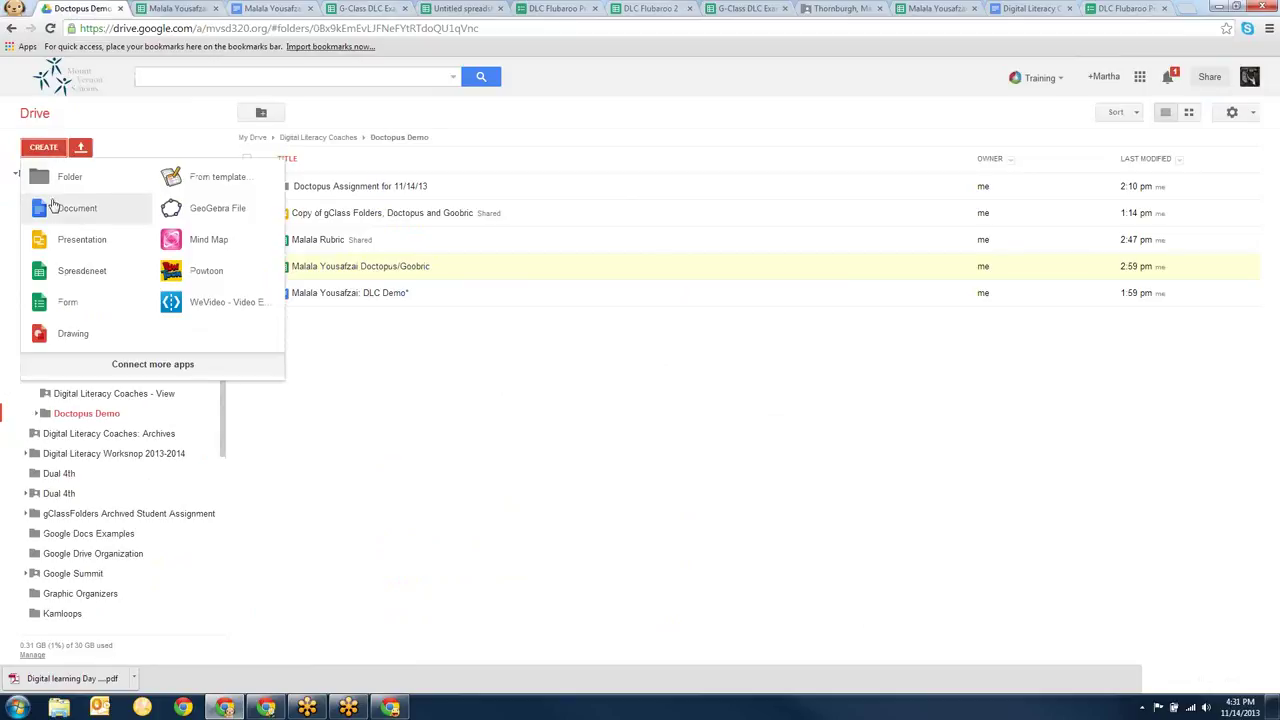
click(90, 266)
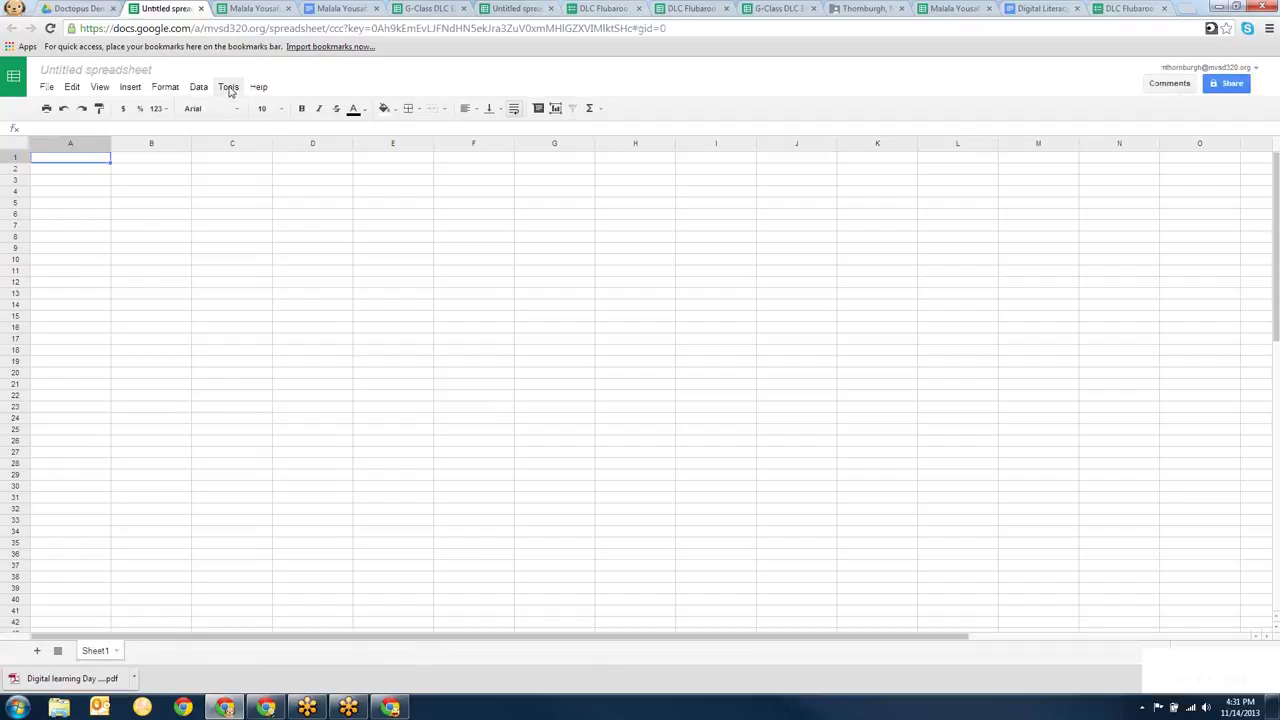
Search the script gallery for "doctopus" from the new spreadsheet.
click(228, 88)
click(242, 139)
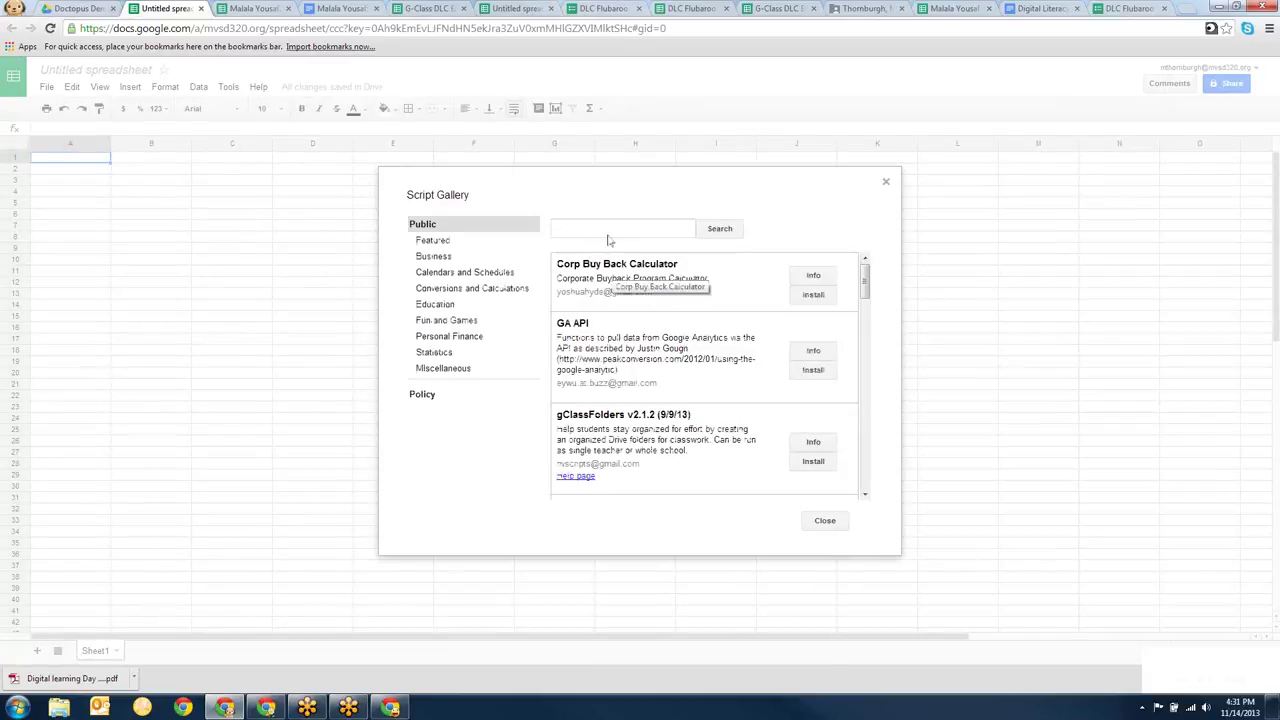
click(613, 226)
text(do)
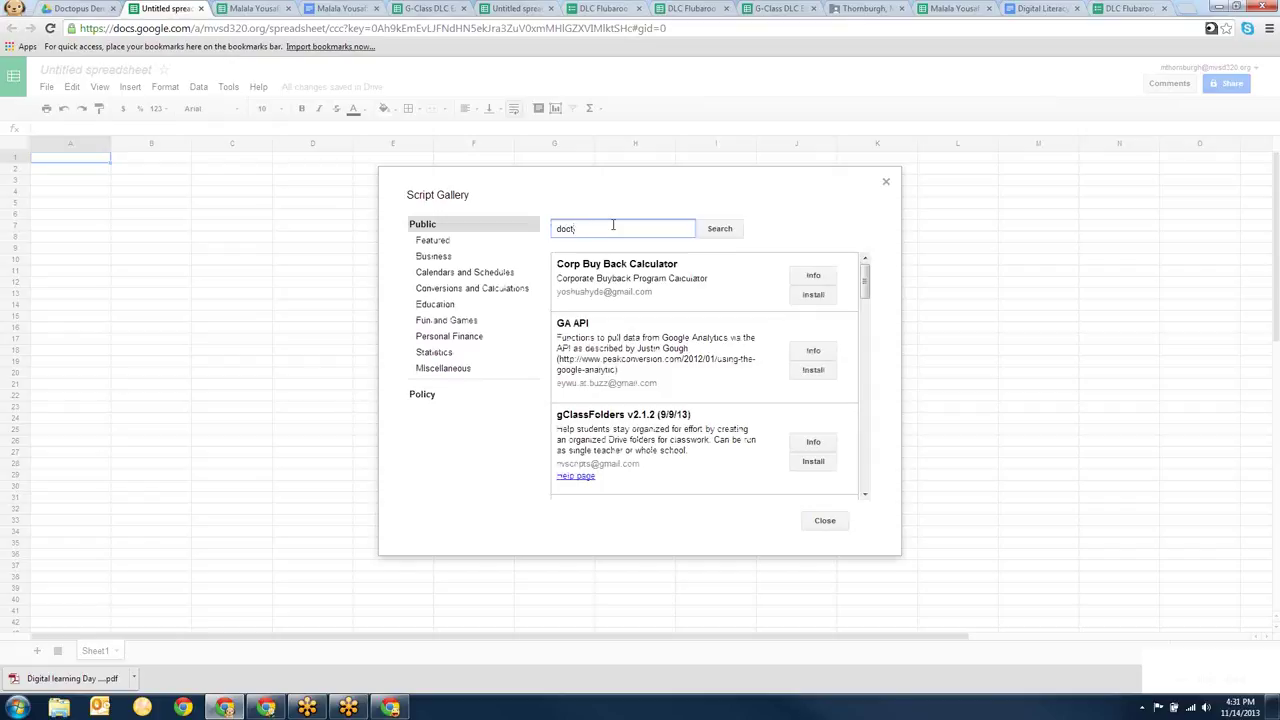
text(ctopus)
key(Return)
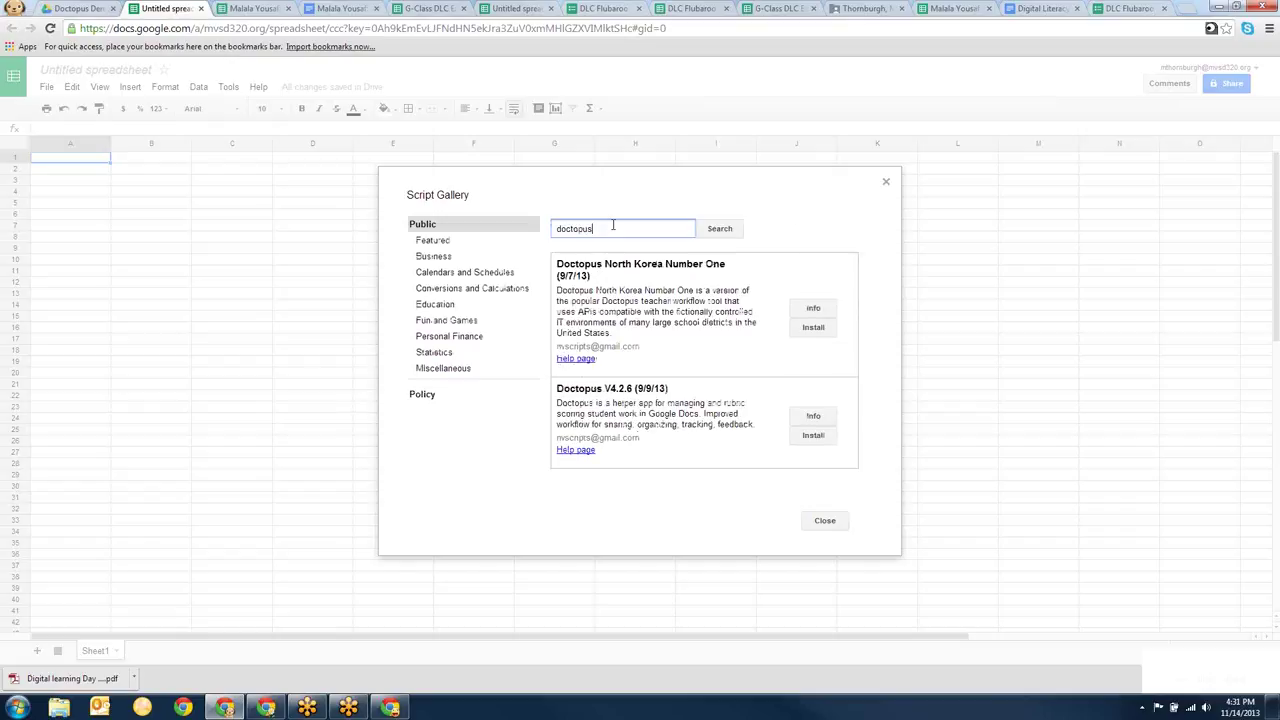
Install Doctopus V4.2.6 (9/9/13), grant its requested permissions, and close the script gallery.
click(813, 436)
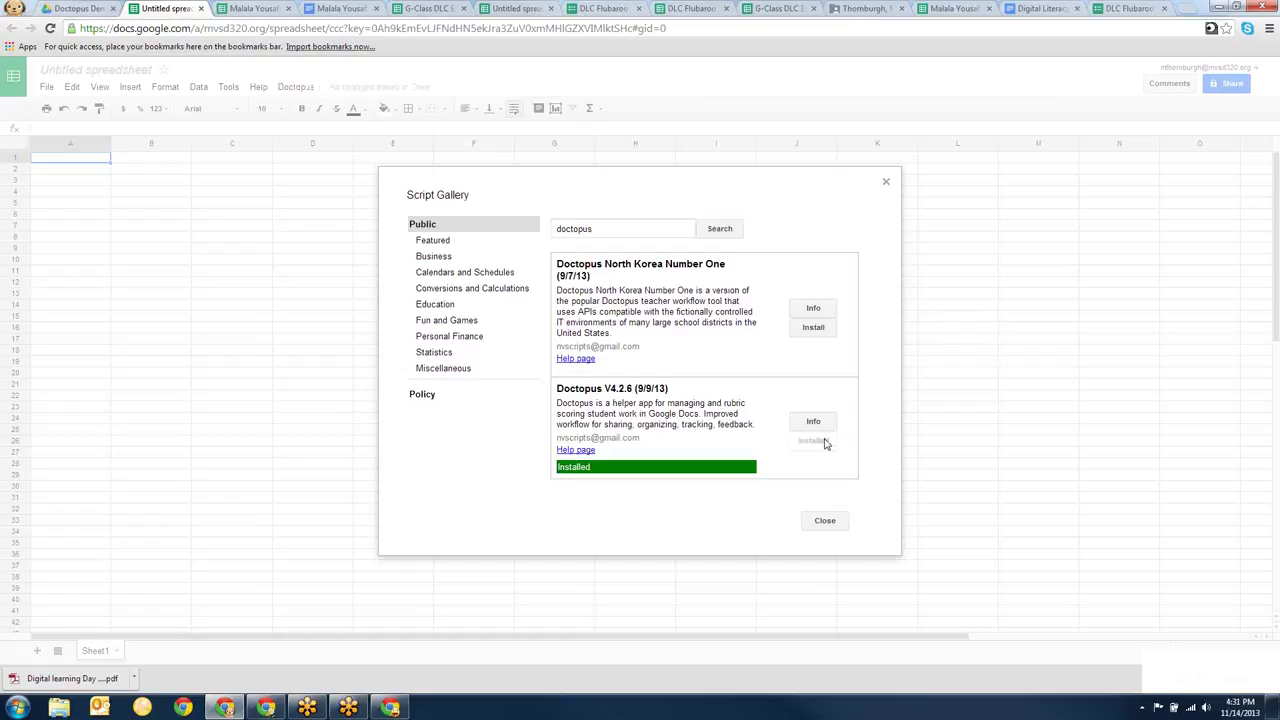
click(591, 412)
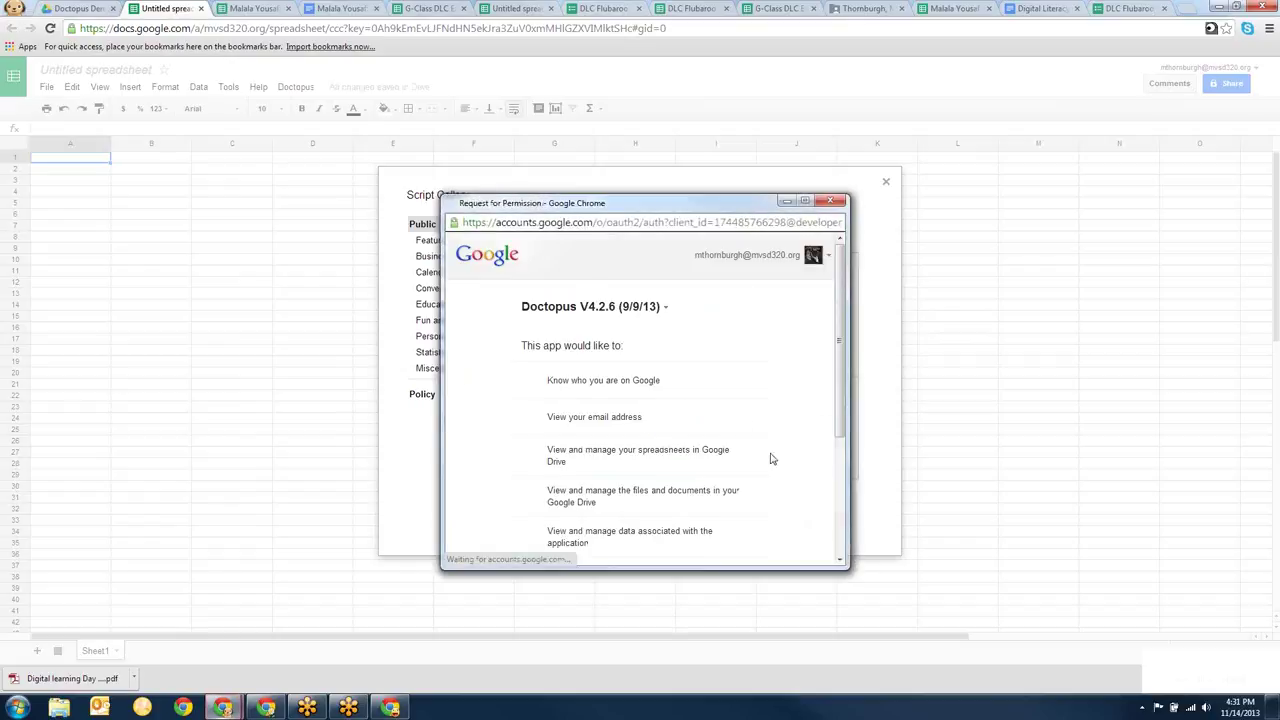
scroll(760, 480, down, 4)
click(744, 540)
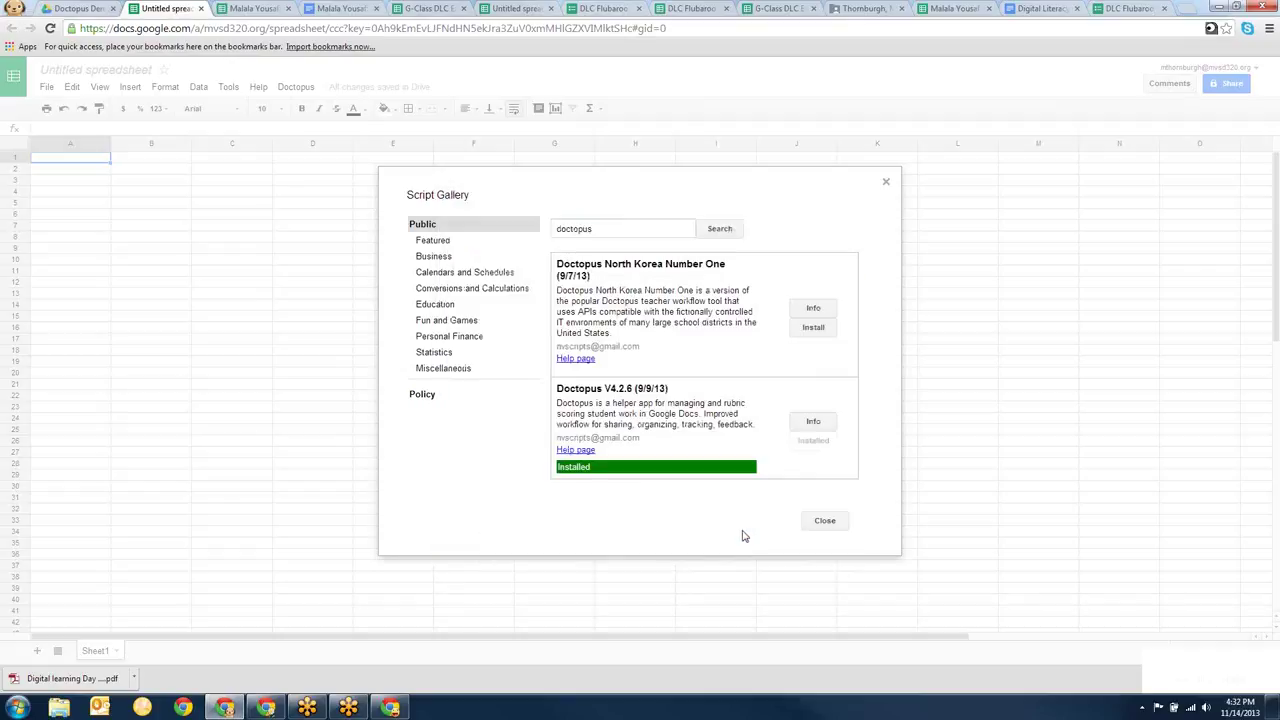
click(839, 524)
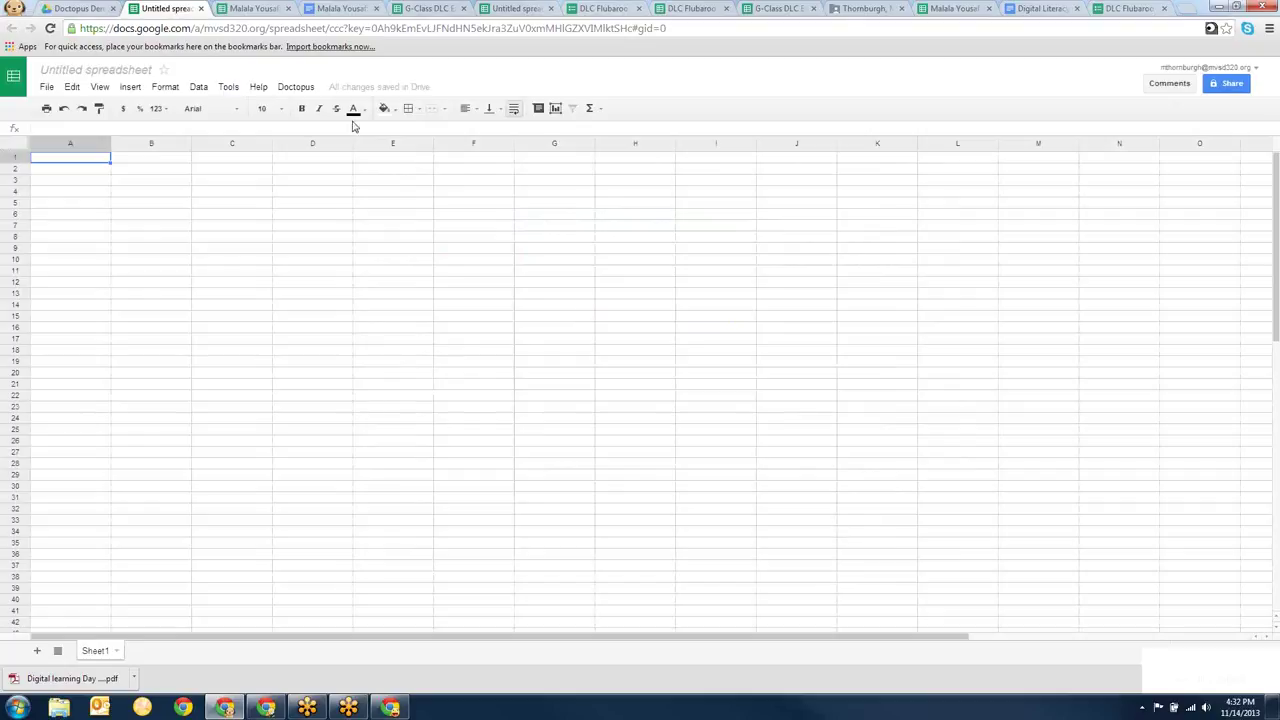
Launch the Doctopus installation, choose the "individual - all the same" sharing arrangement, and save the Step 1 settings.
click(303, 90)
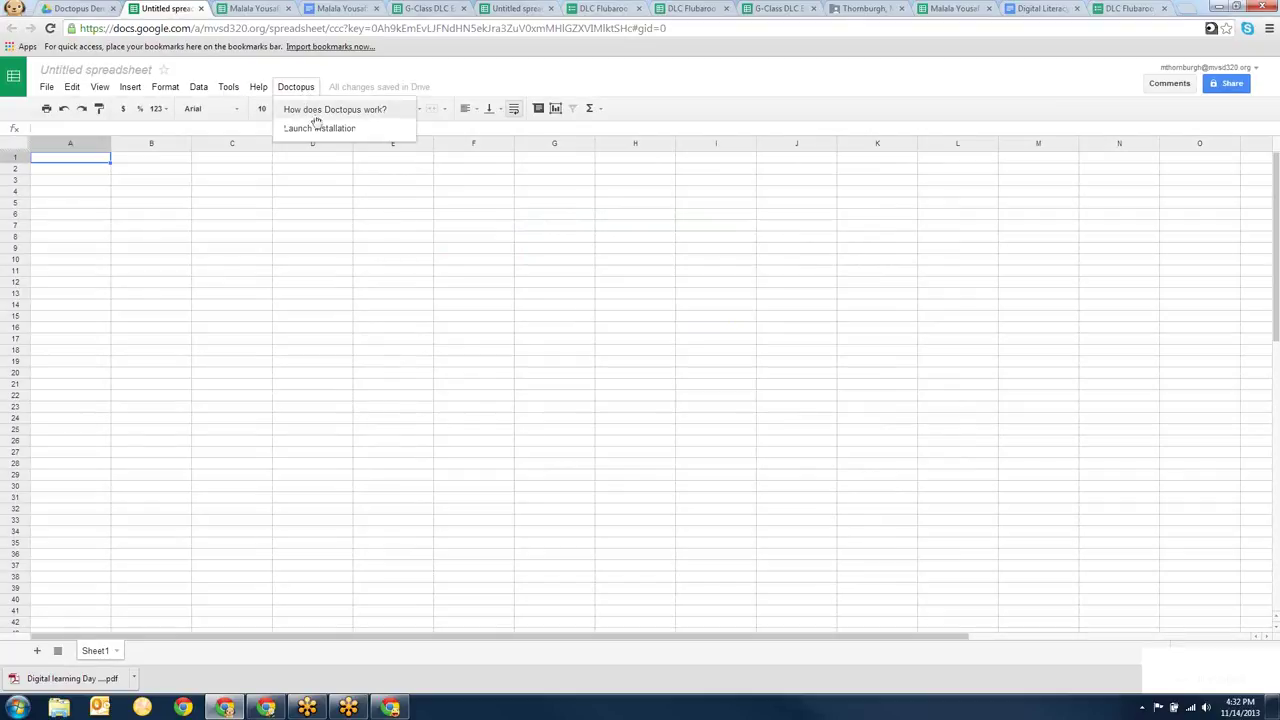
click(319, 128)
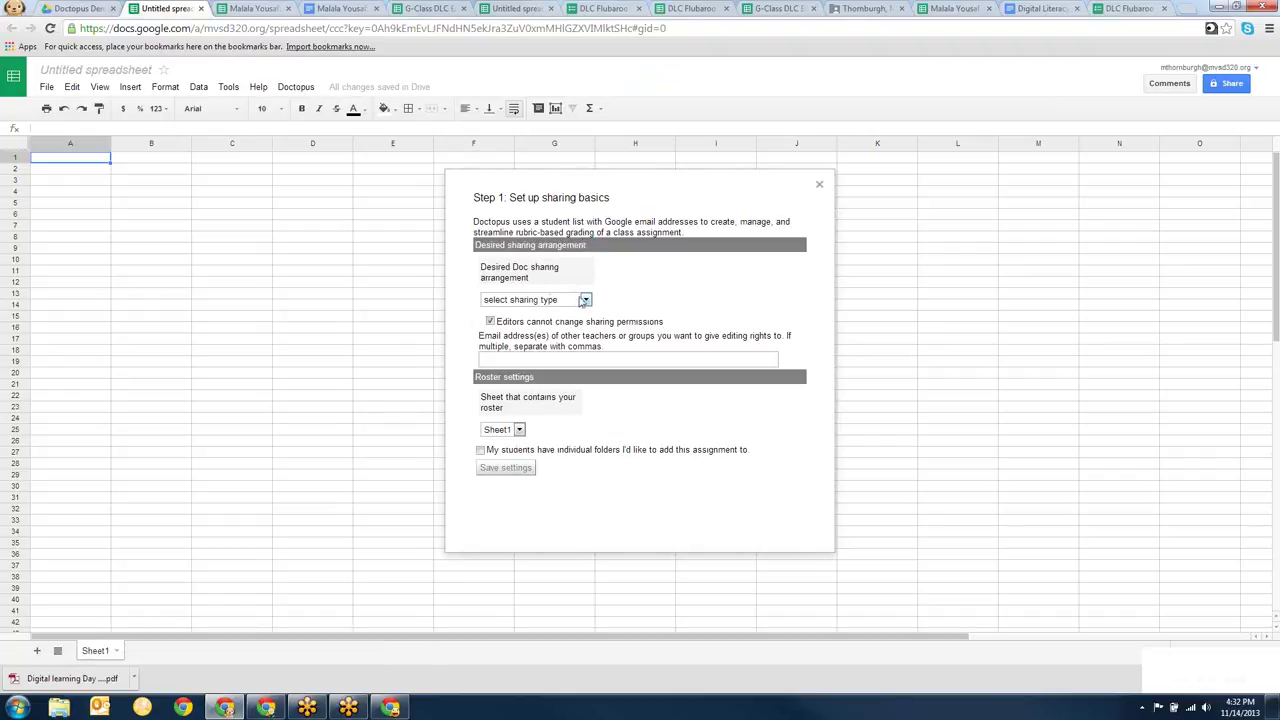
click(585, 299)
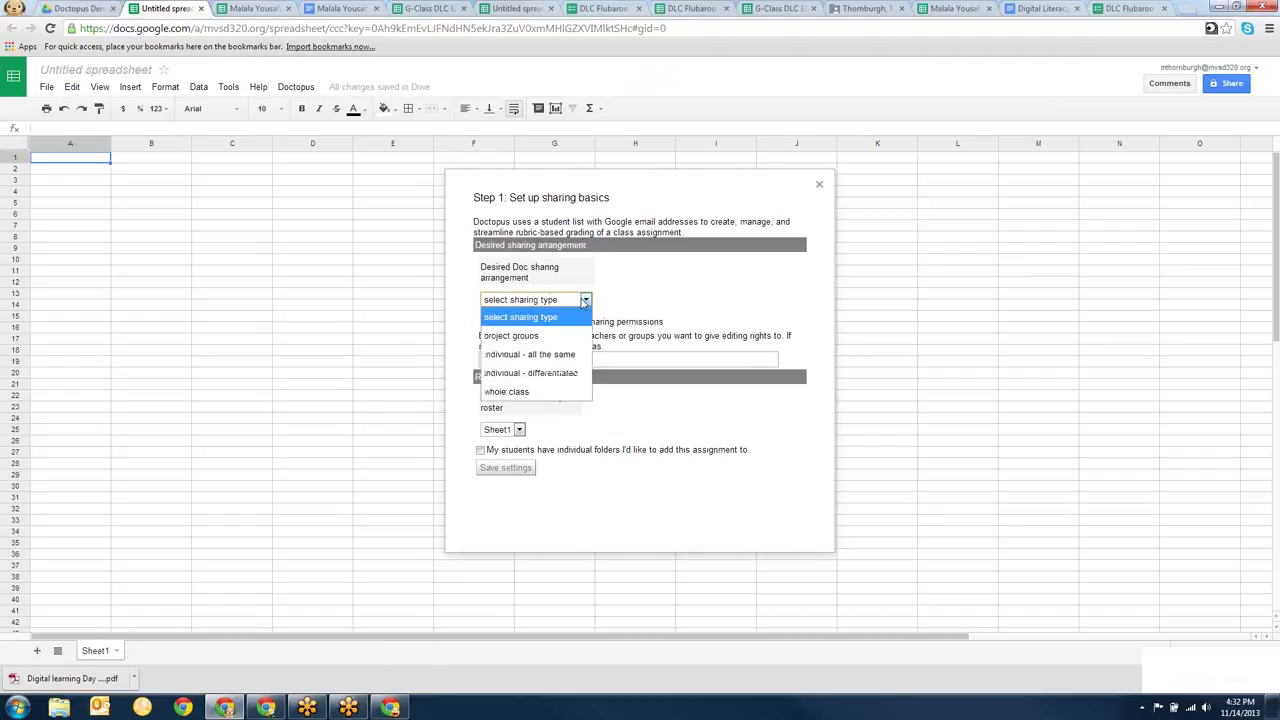
click(500, 360)
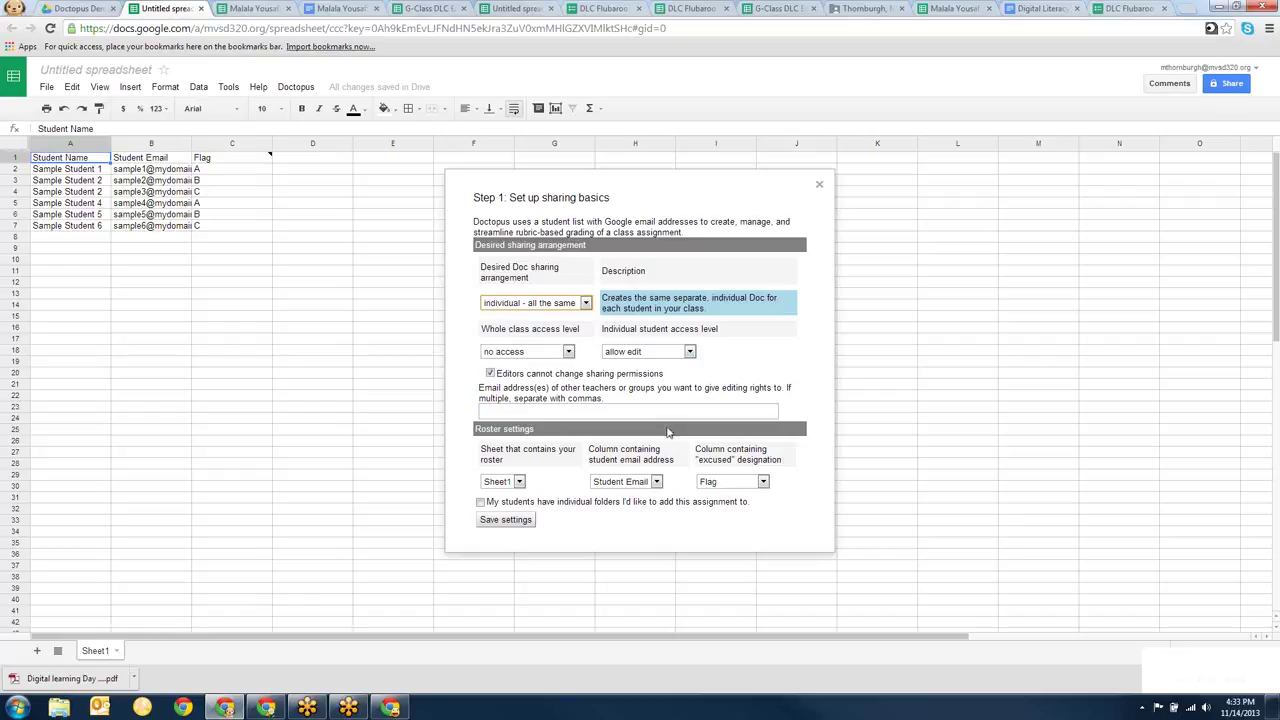
click(506, 520)
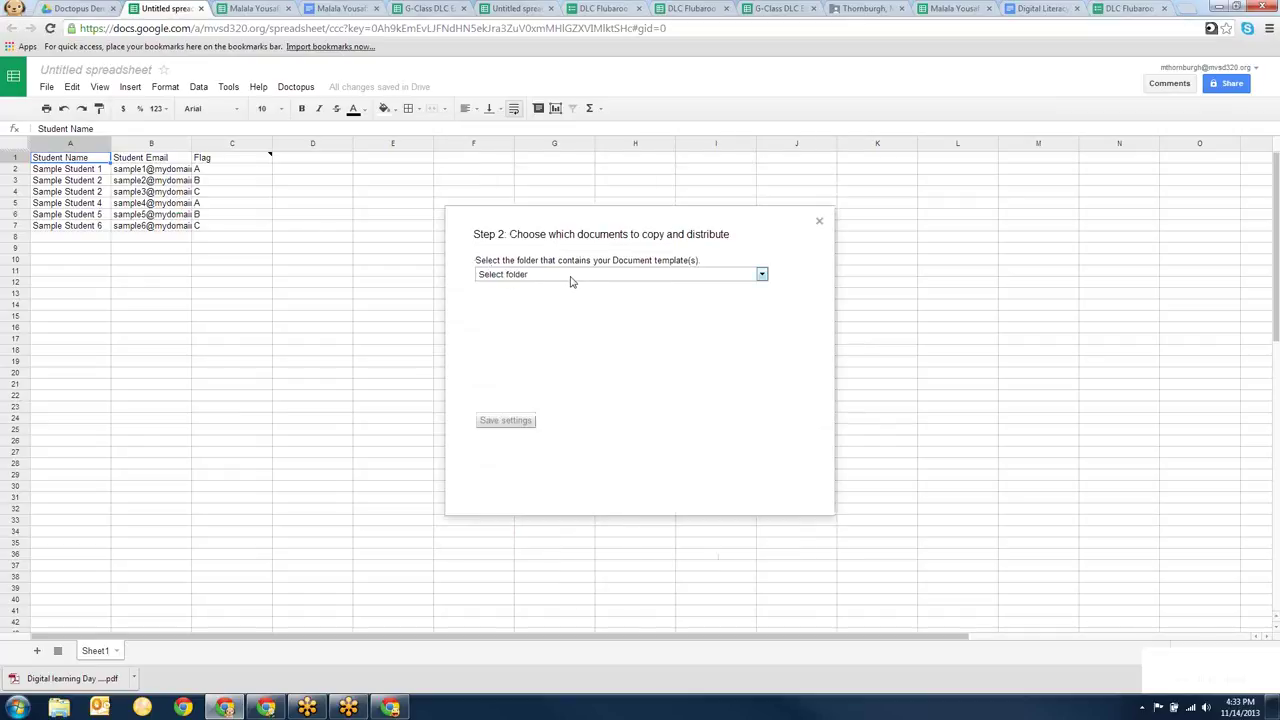
Close the Step 2 document template selection and switch to the Malala Yousafzai Doctopus/Goobric spreadsheet.
click(570, 278)
click(570, 278)
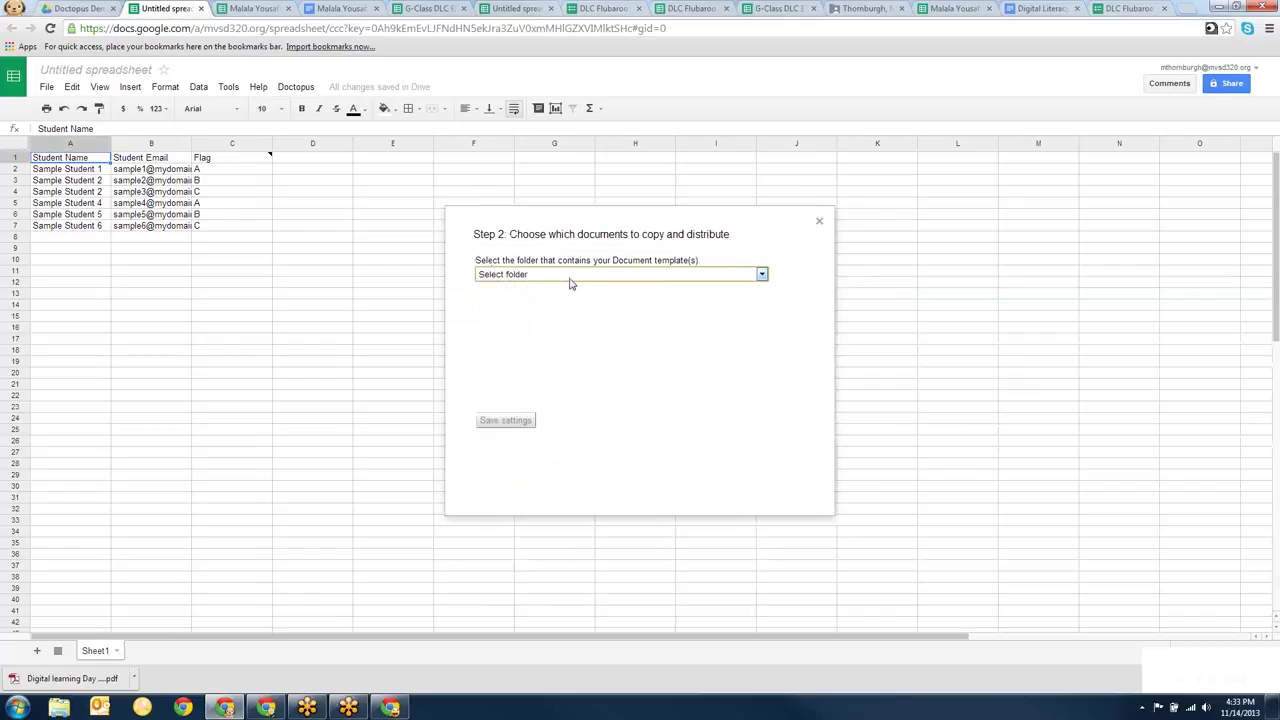
click(820, 222)
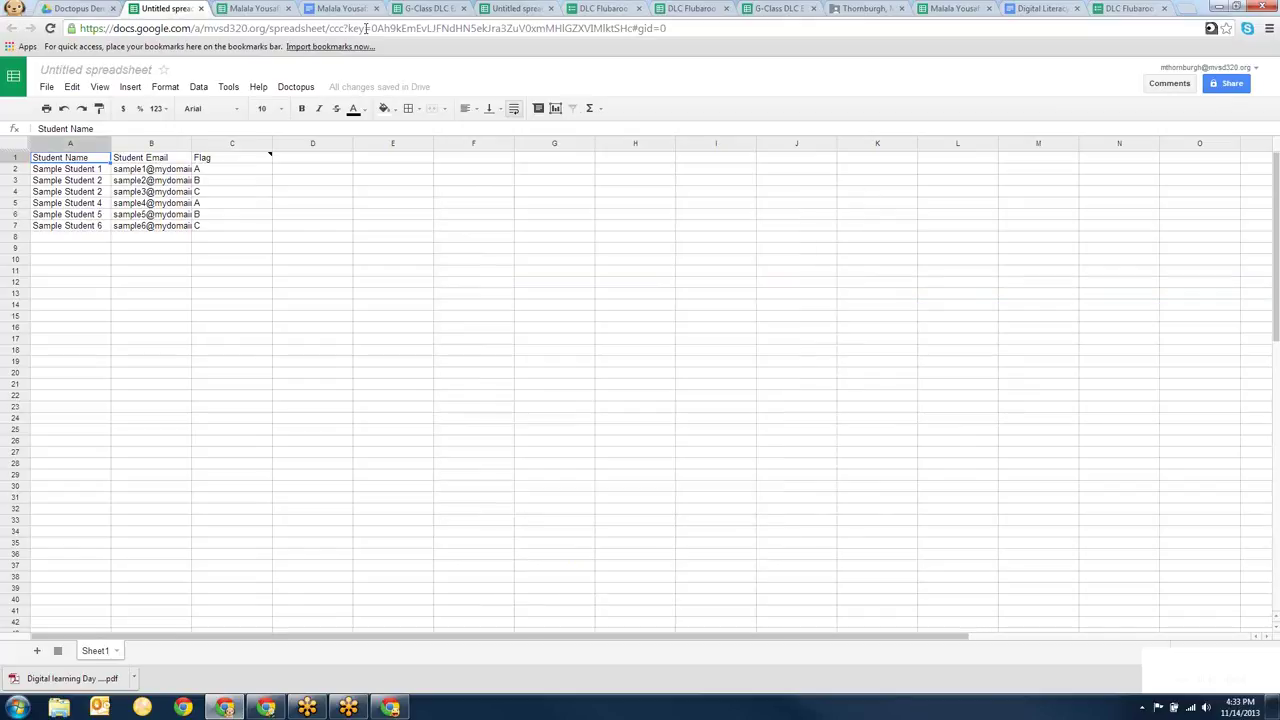
click(258, 9)
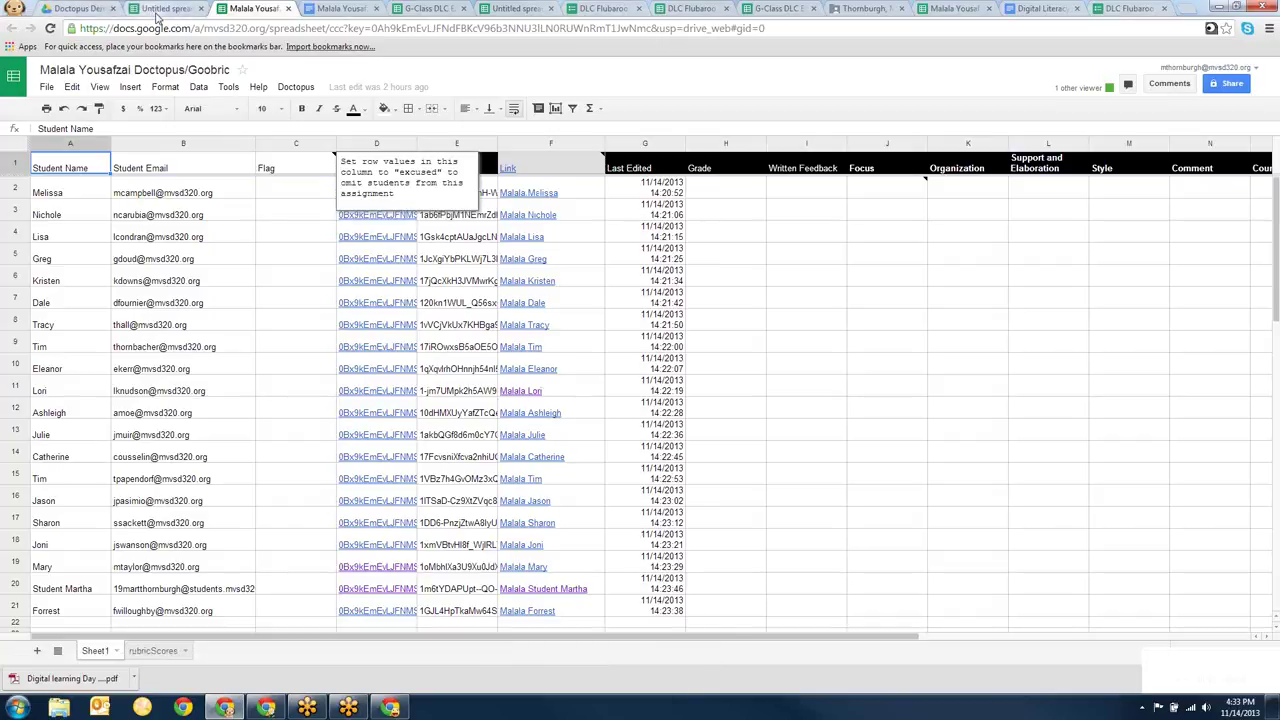
click(24, 9)
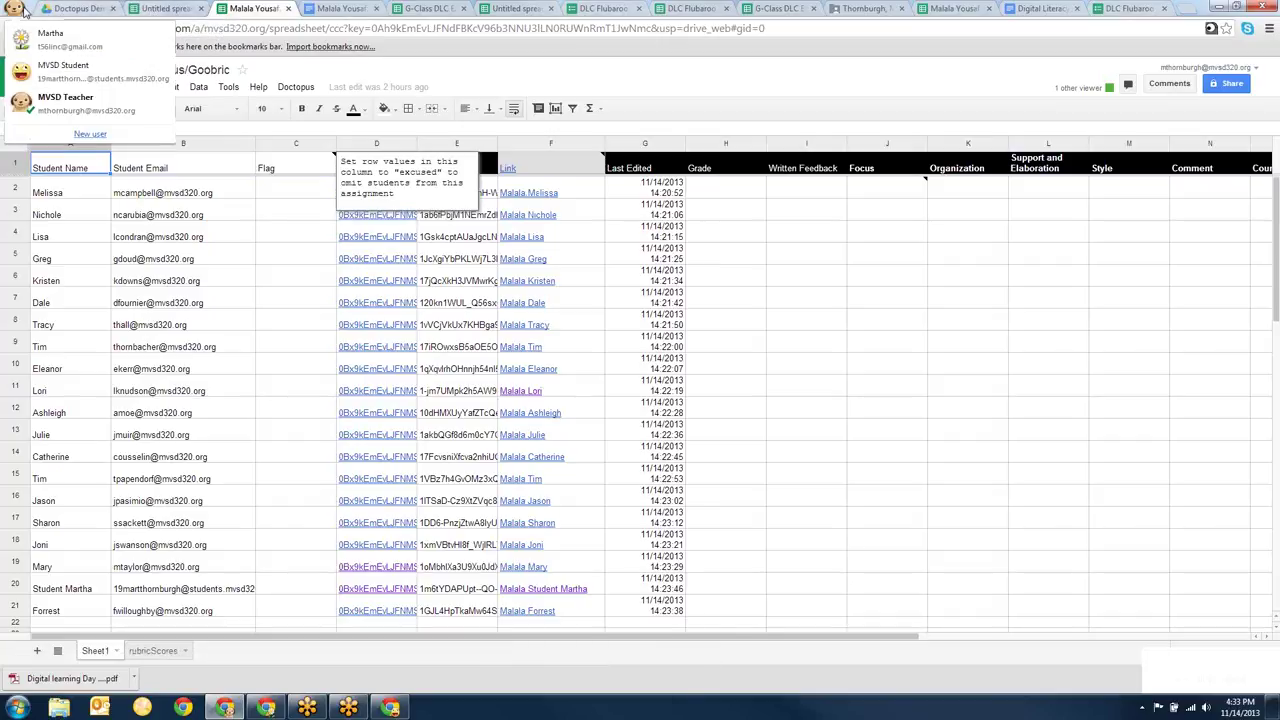
click(24, 9)
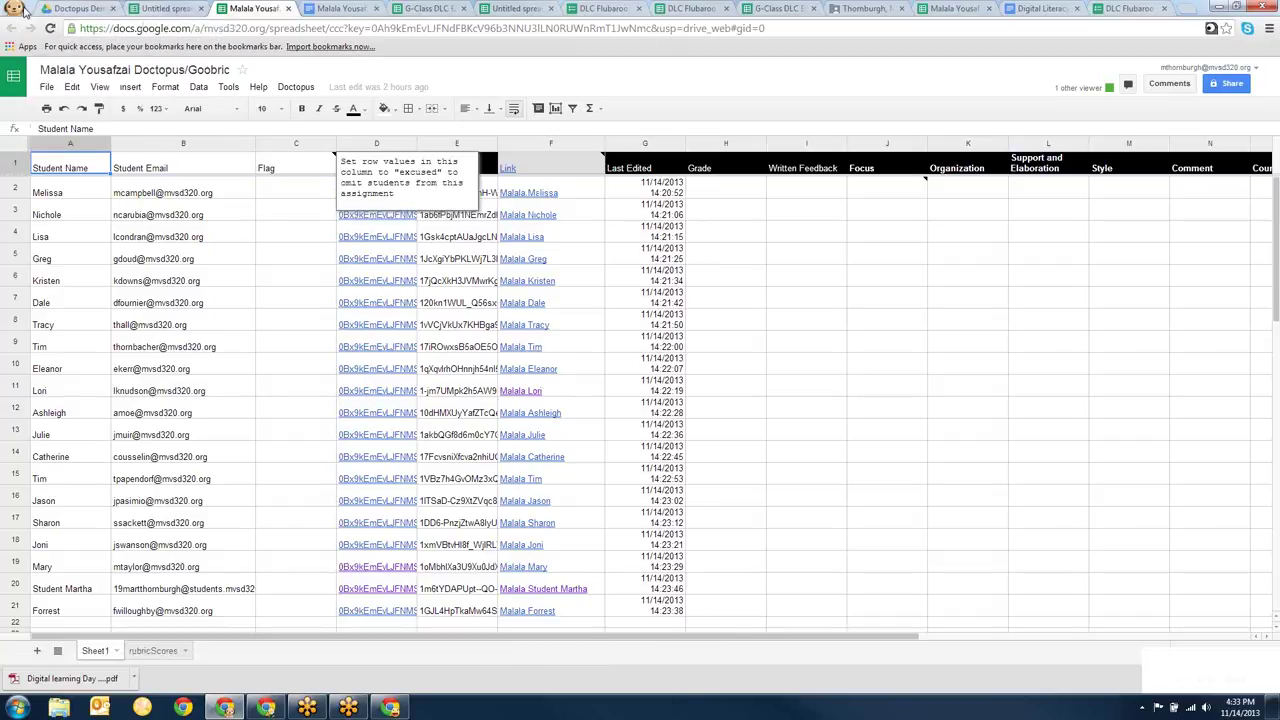
View the linked student documents in rows 8 and 17 of the roster, returning to the spreadsheet after each.
click(528, 328)
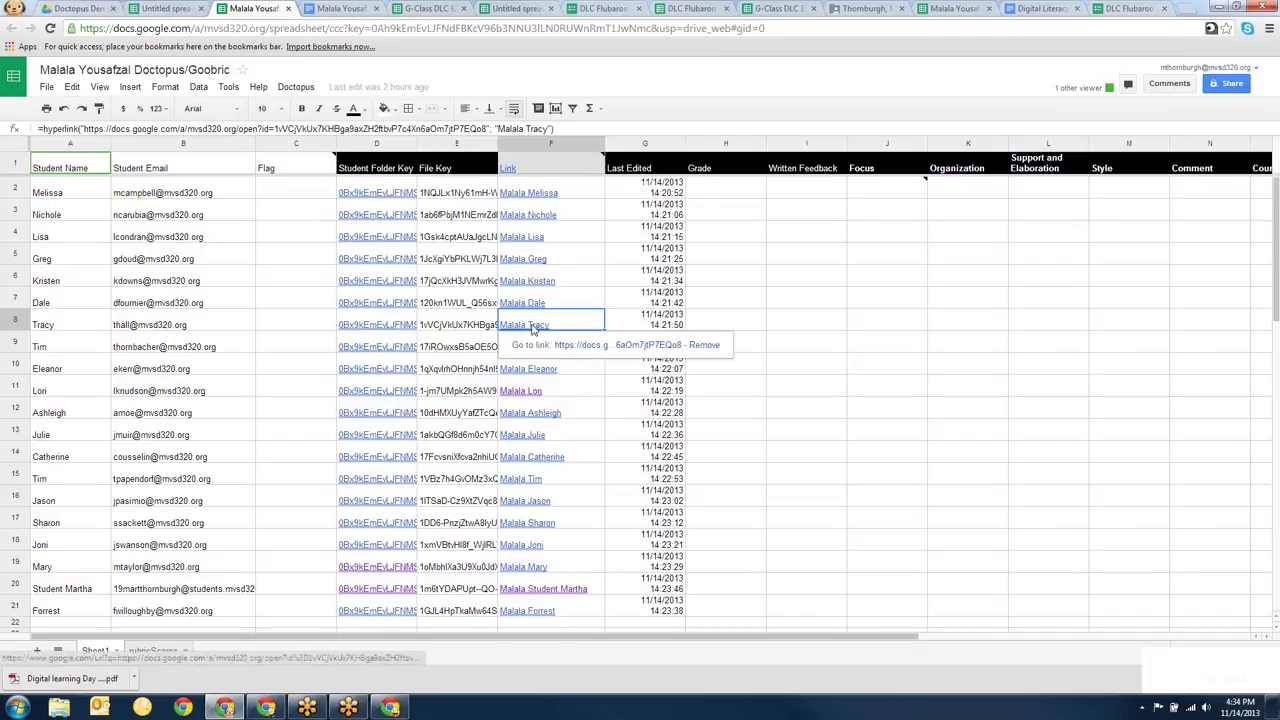
click(577, 346)
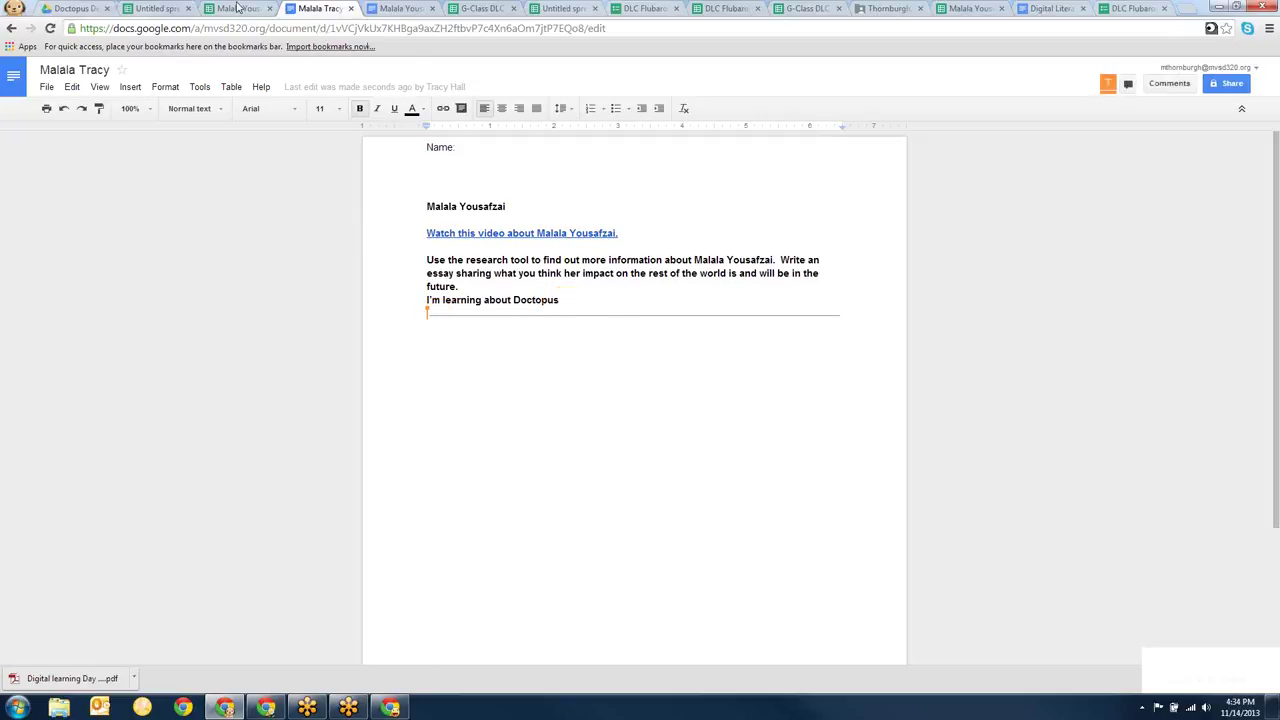
click(238, 9)
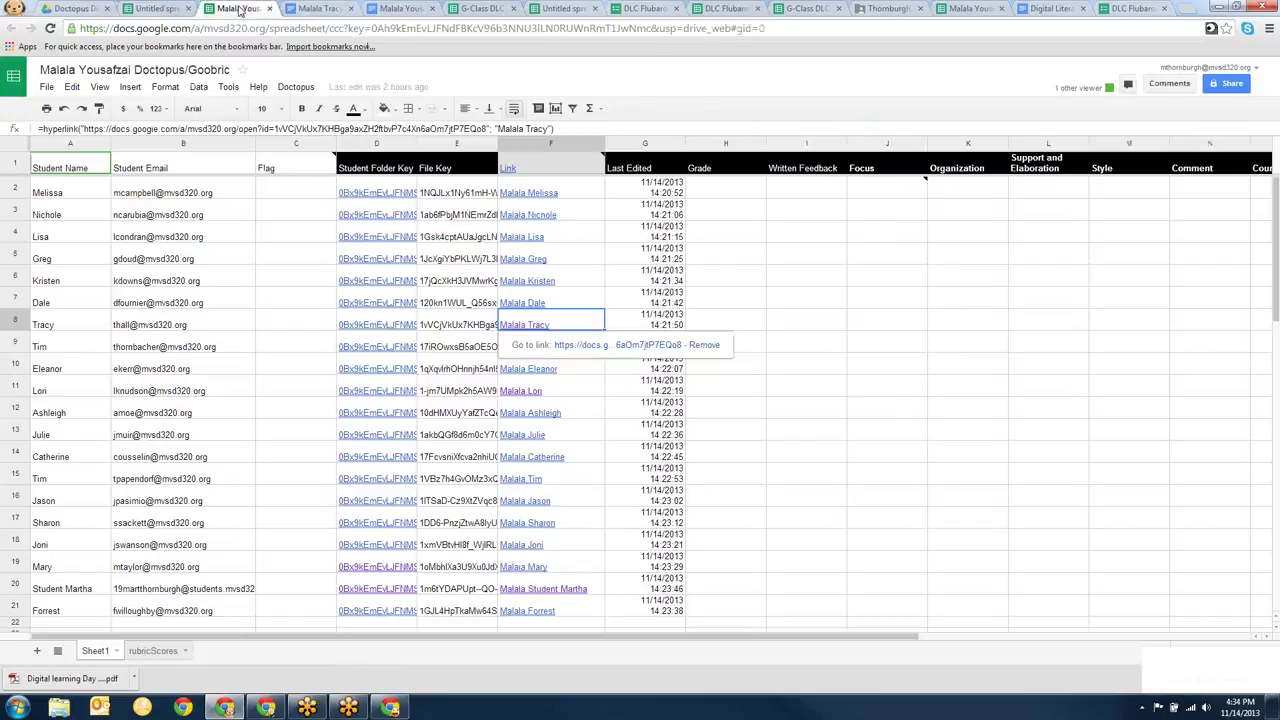
click(550, 527)
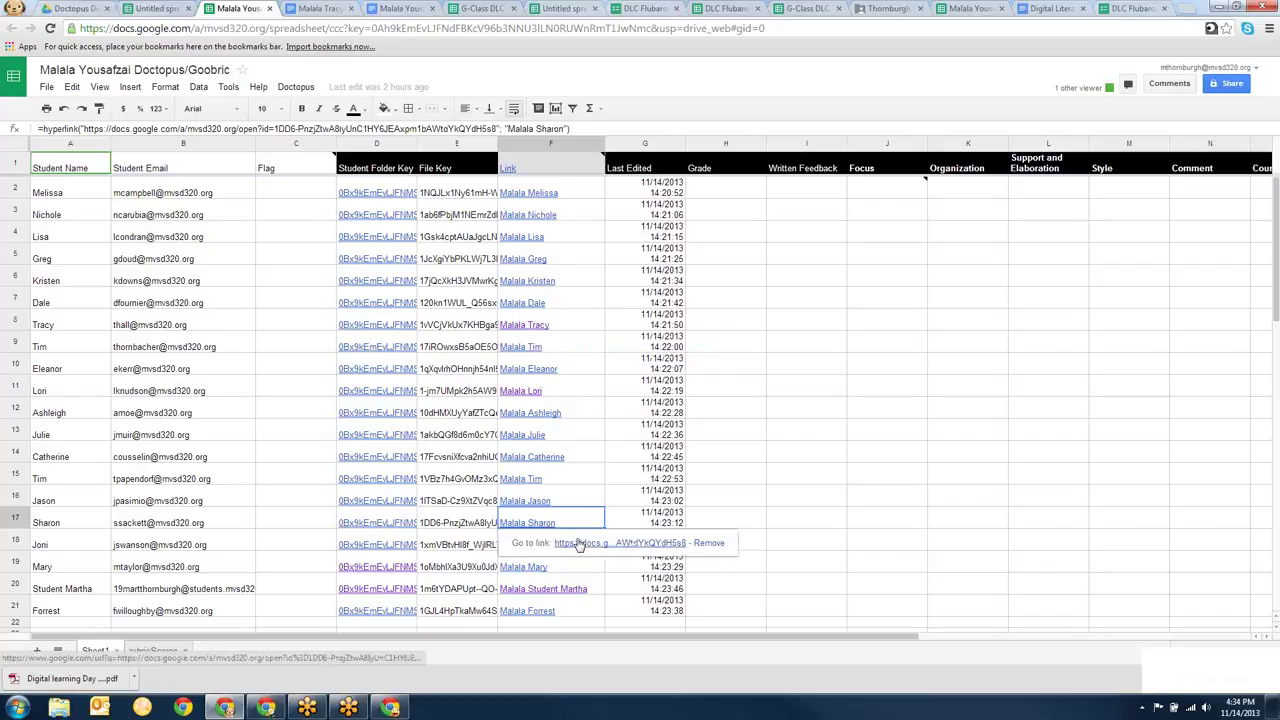
click(578, 543)
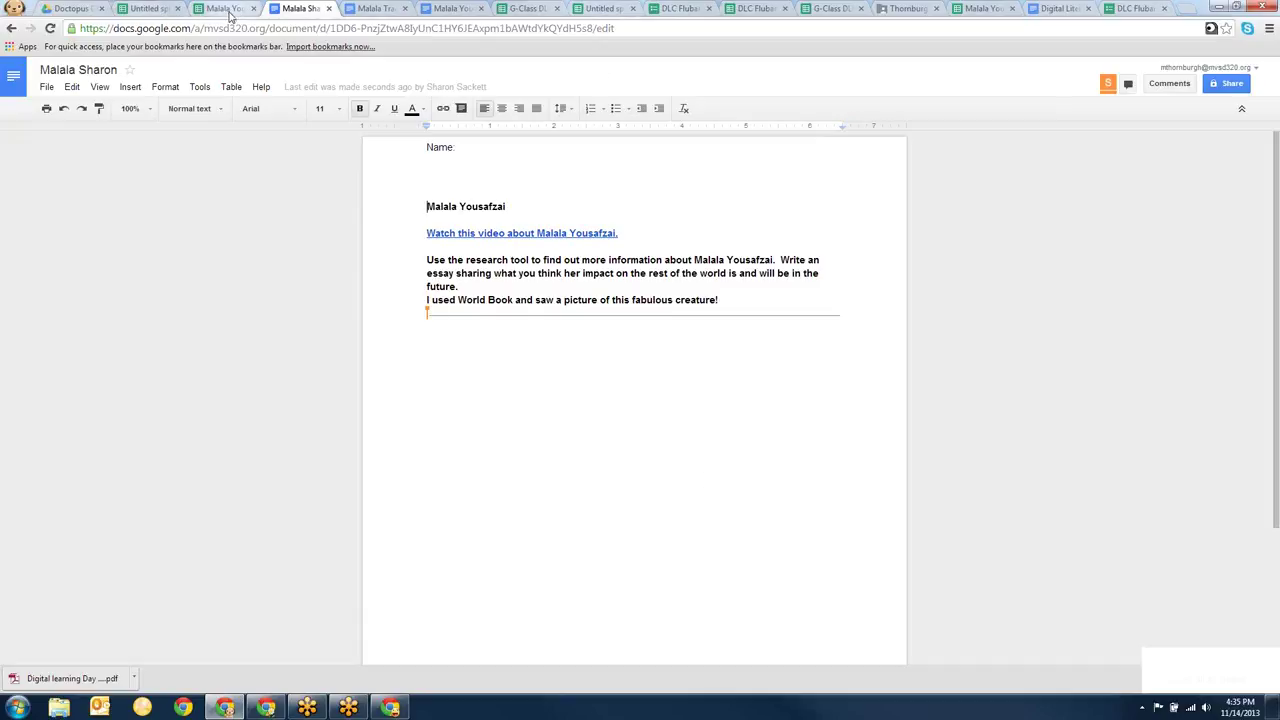
click(227, 11)
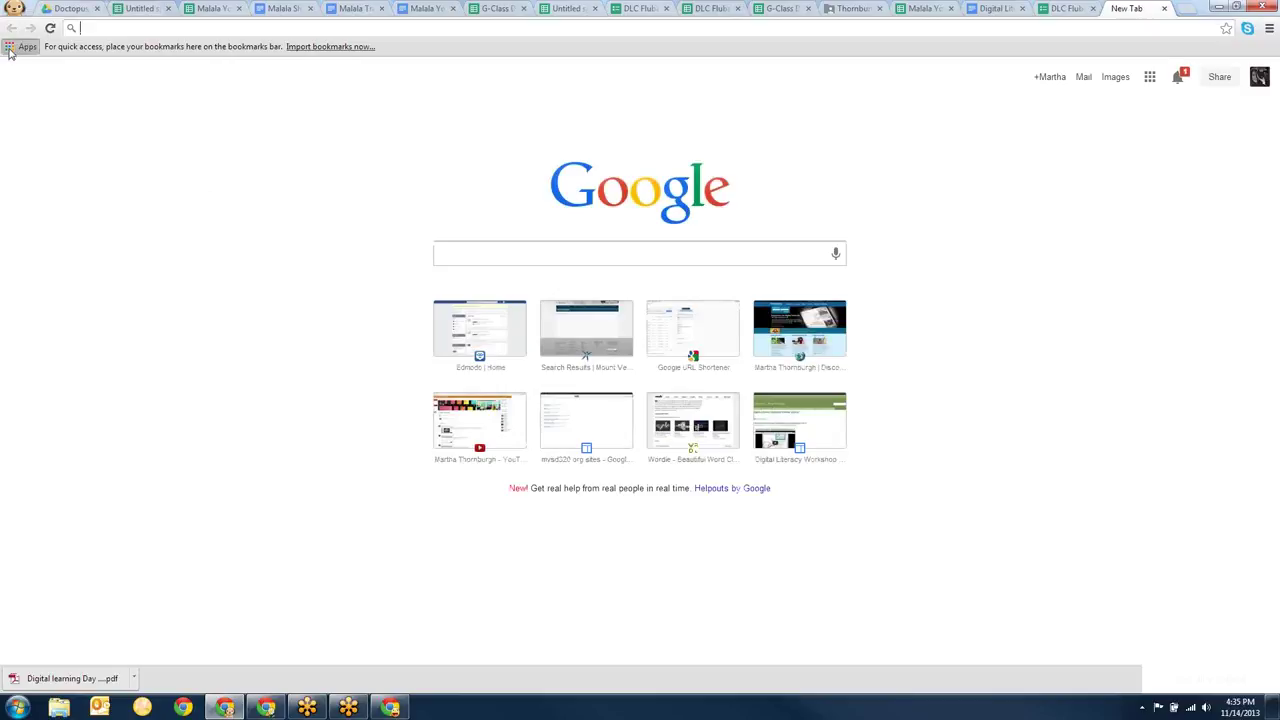
Search the Chrome Web Store for "goobric" in a new tab and return to the Doctopus/Goobric spreadsheet.
click(14, 47)
click(346, 277)
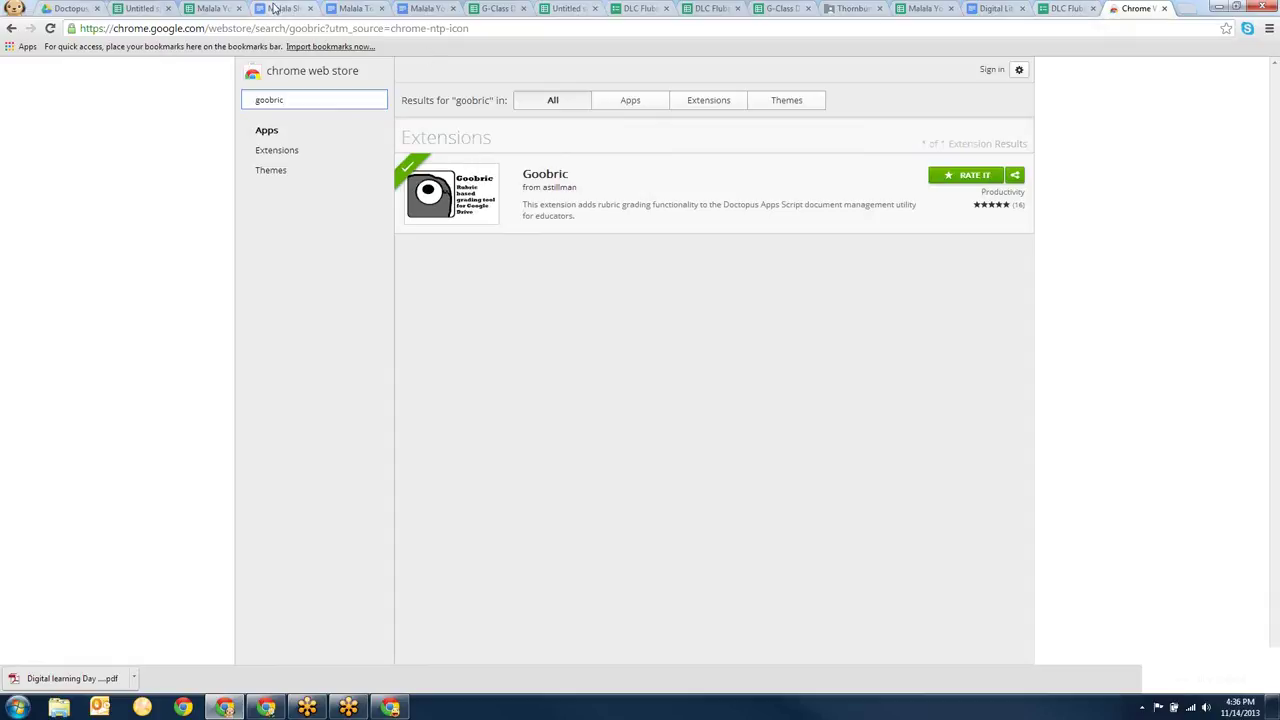
click(198, 10)
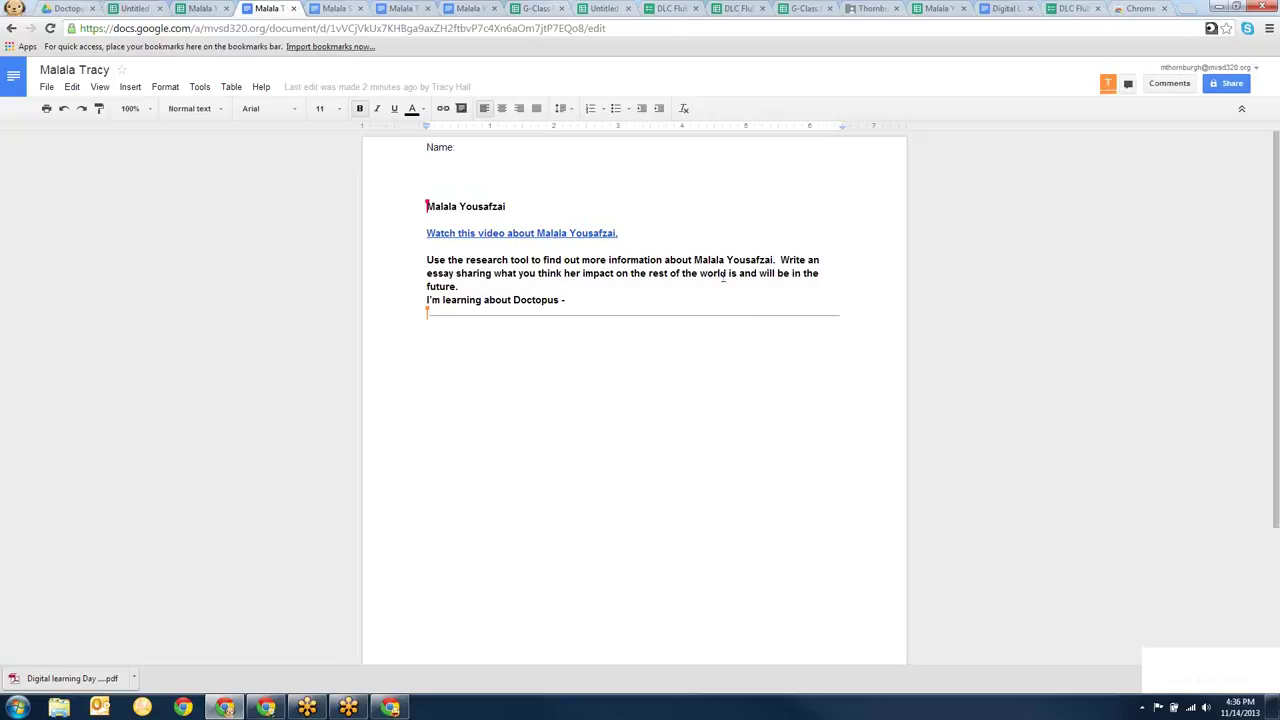
Open the Malala Rubric spreadsheet from Drive to review its criteria, and switch back to the row 8 student's document.
click(208, 9)
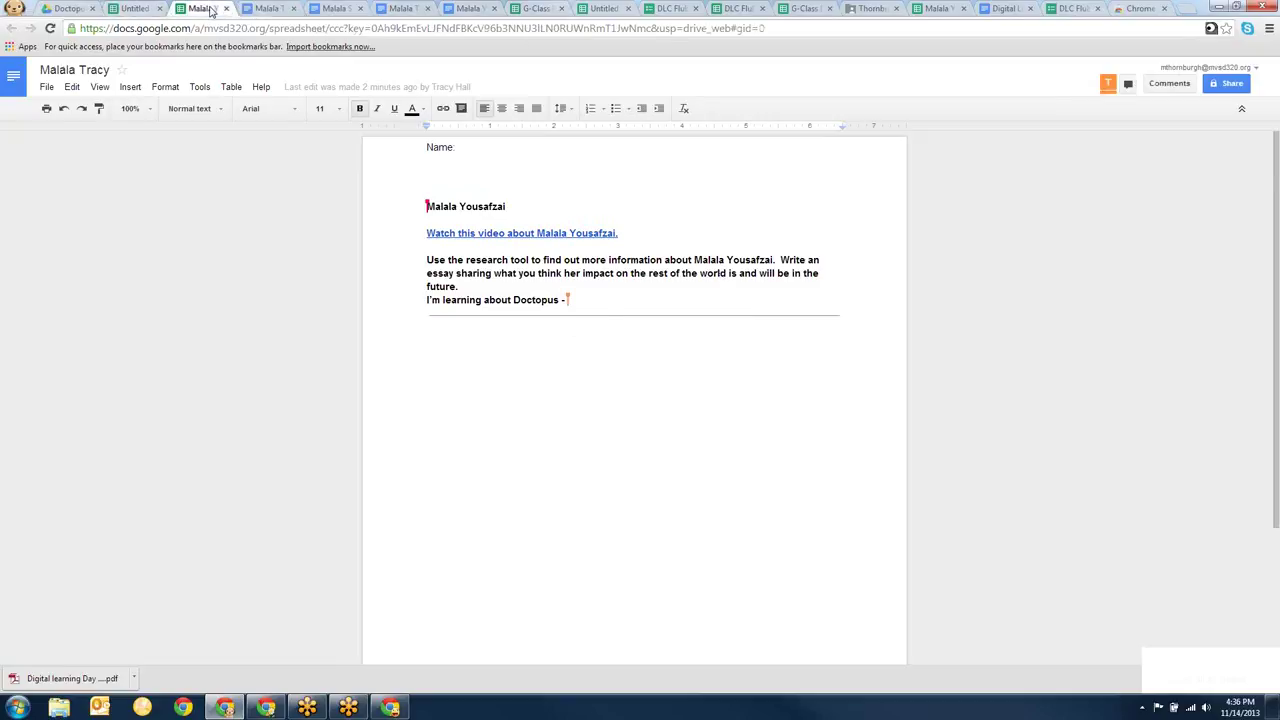
click(60, 9)
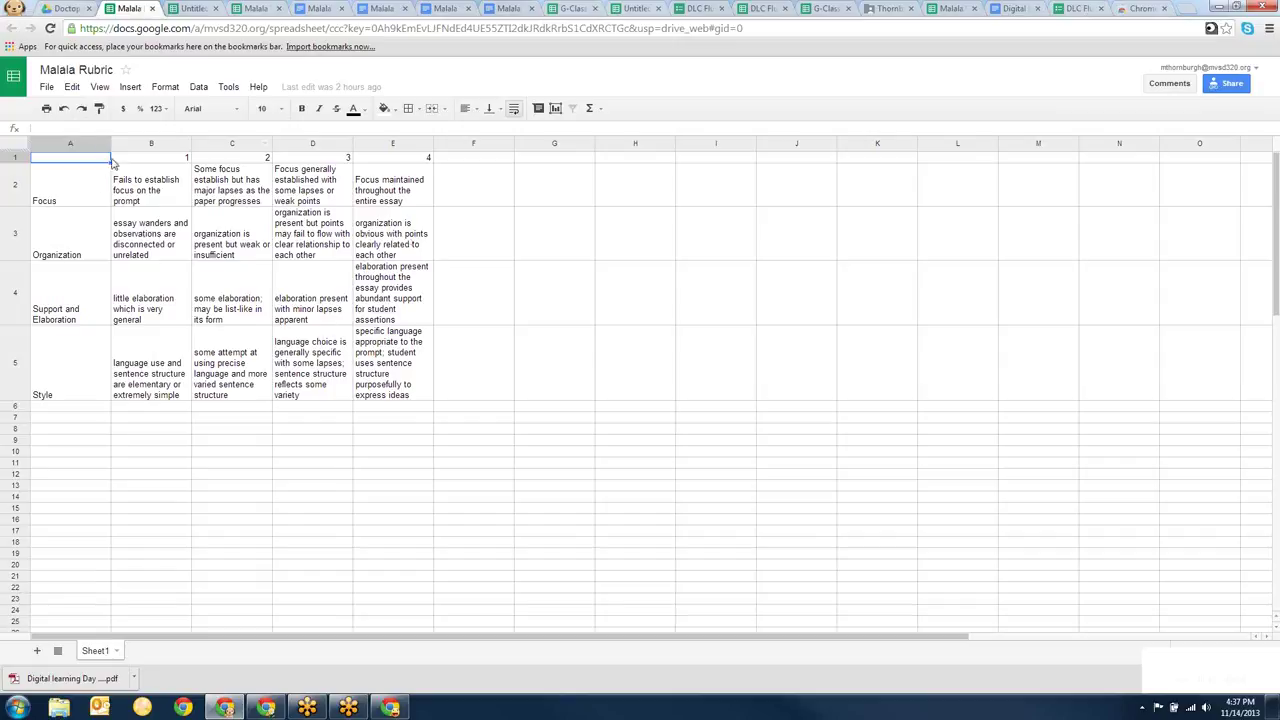
click(328, 8)
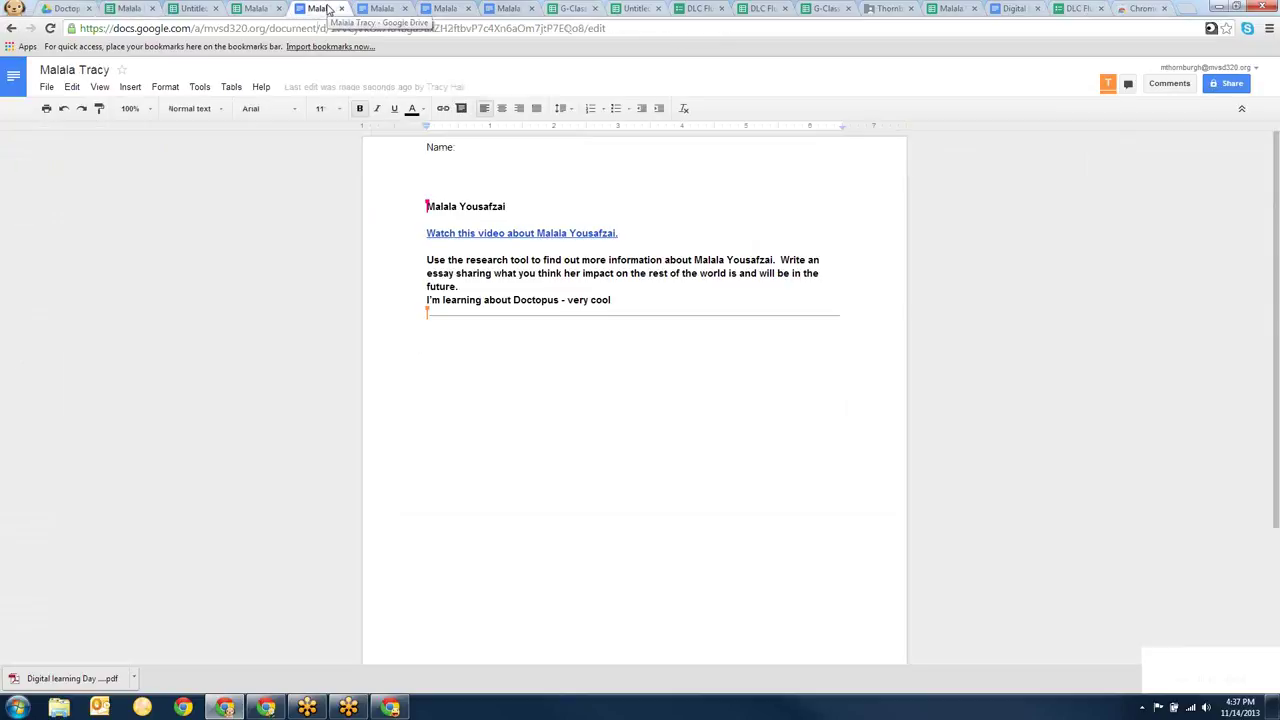
Open the Goobric rubric for the document and score Focus 4, Organization 3, Support and Elaboration 1, and Style 4.
click(1211, 30)
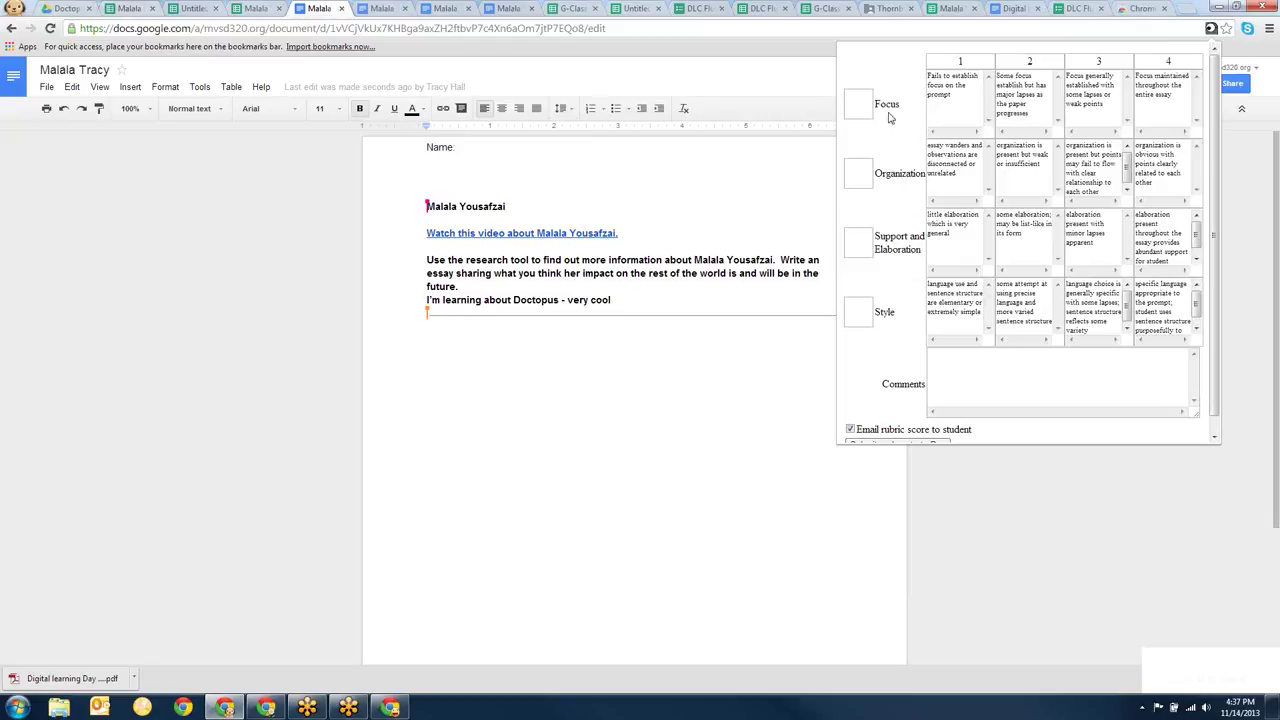
click(858, 104)
text(4)
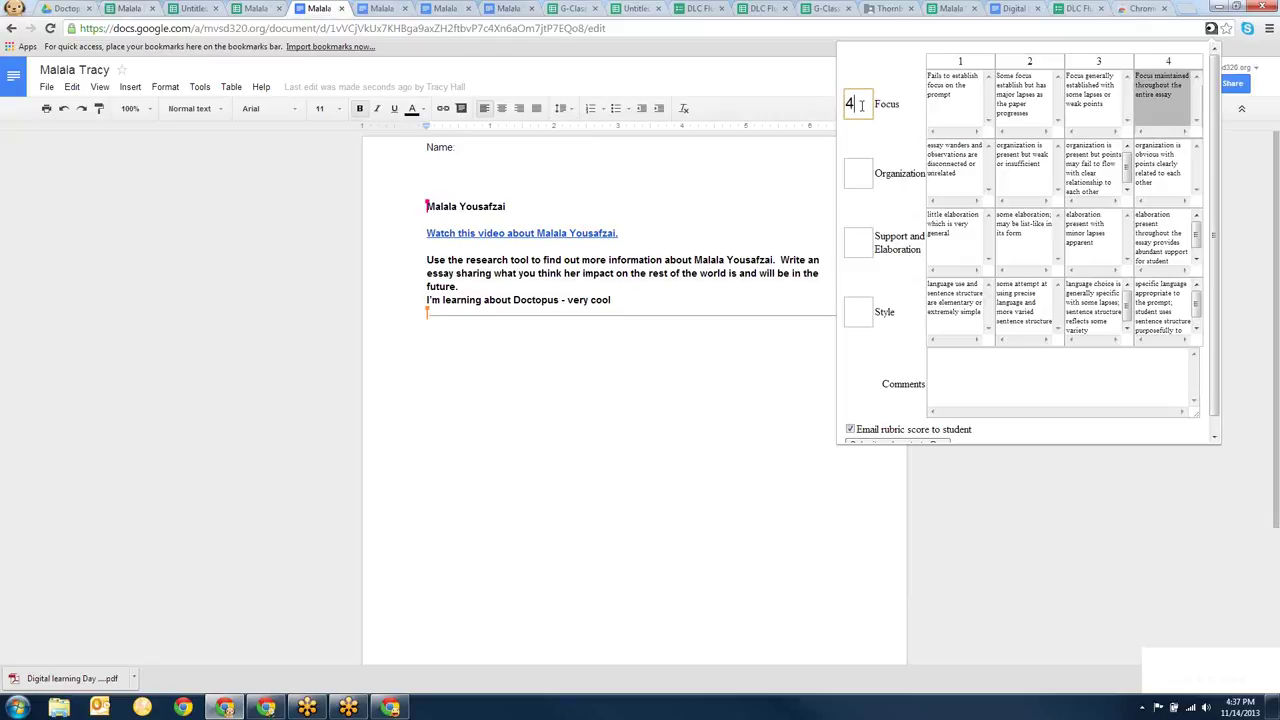
click(858, 173)
text(3)
click(864, 243)
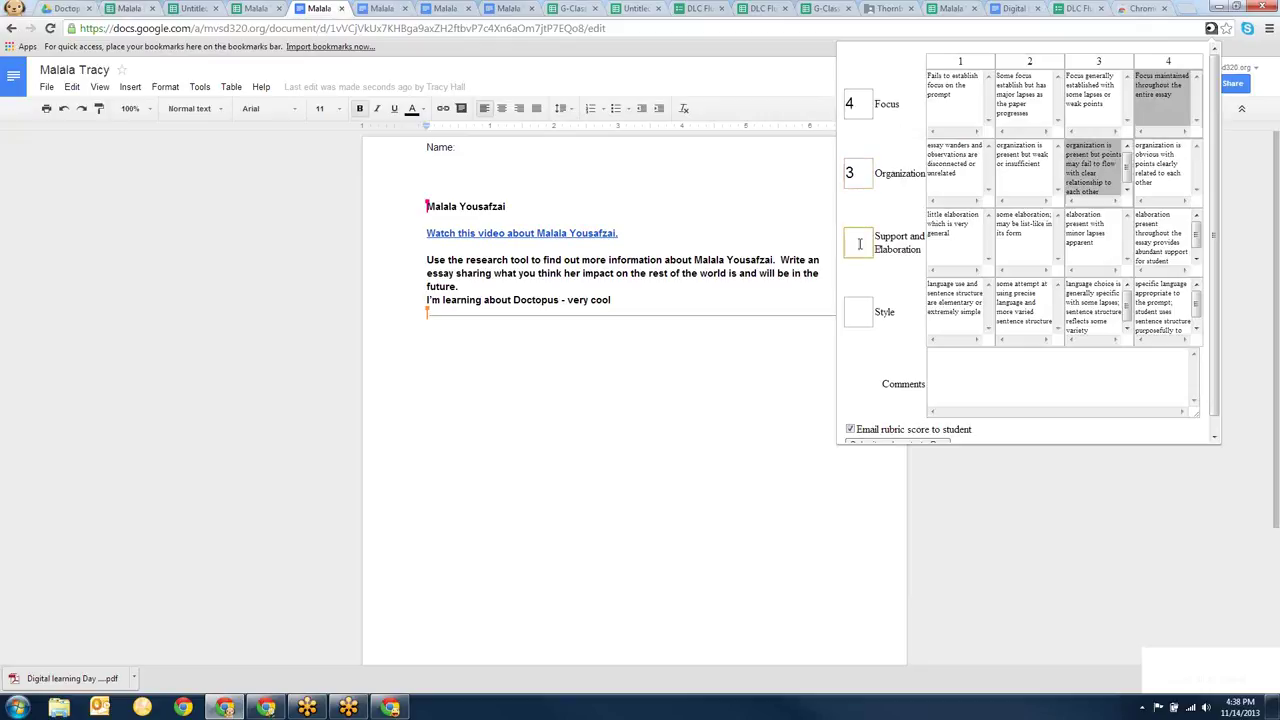
text(1)
click(860, 316)
text(4)
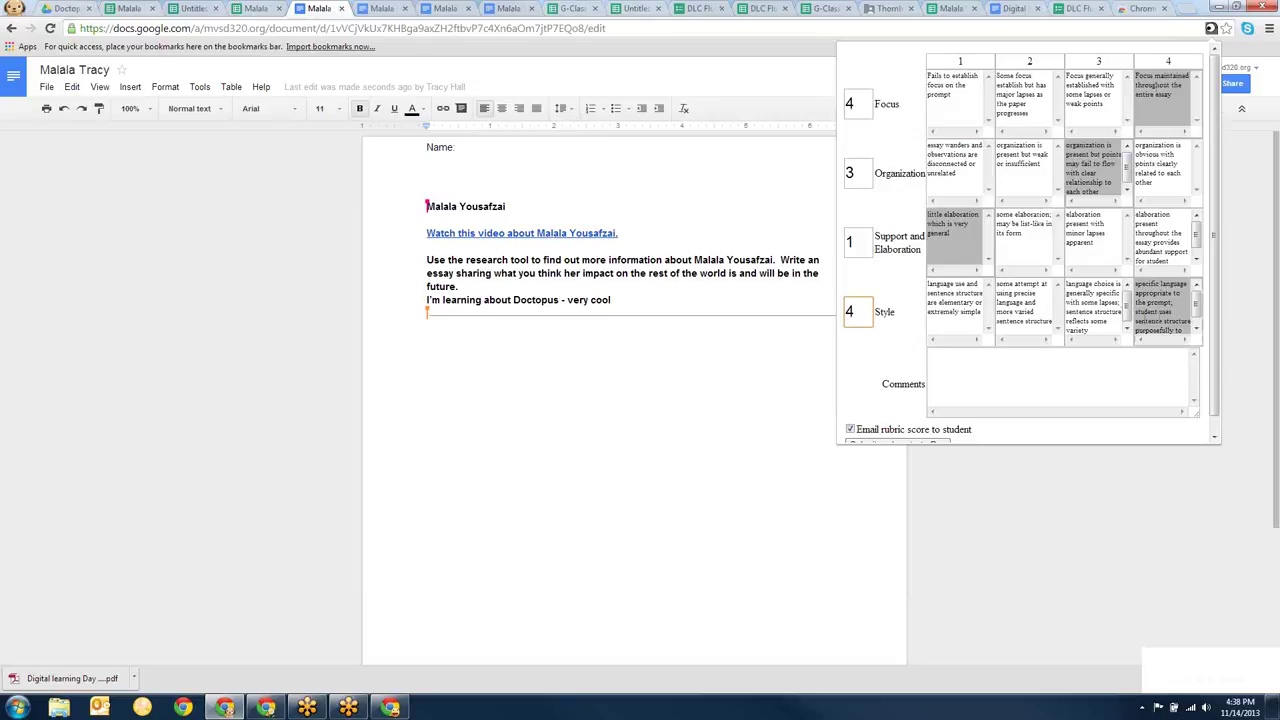
Add the rubric comment "Thanks for participating." and submit the scores, pasting them into the document.
click(949, 376)
text(Thanks for)
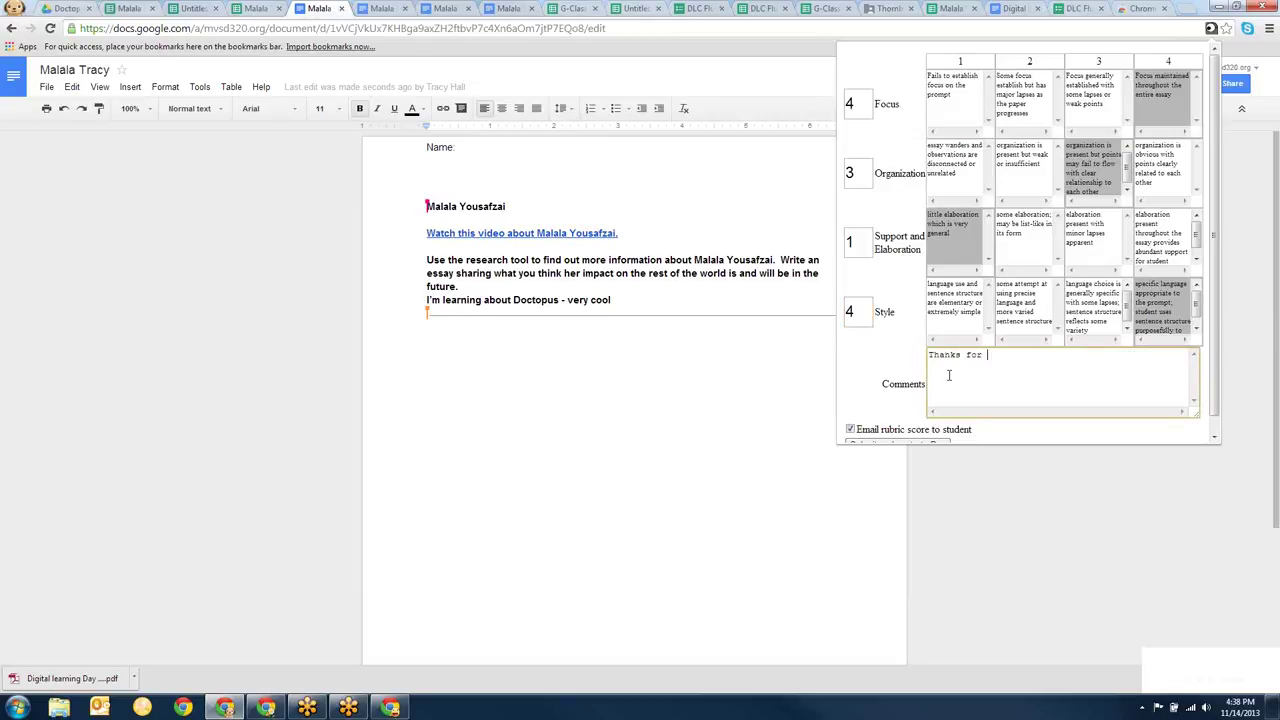
text( participating.)
drag(1215, 373, 1215, 389)
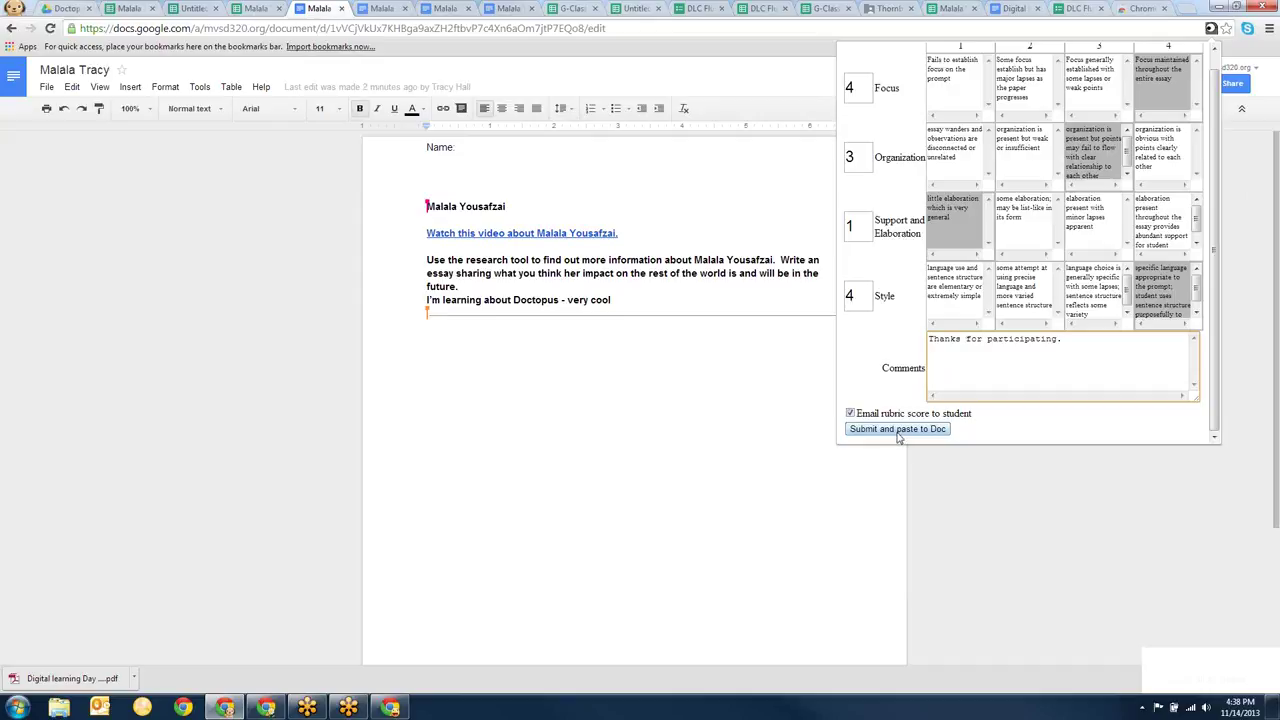
click(897, 432)
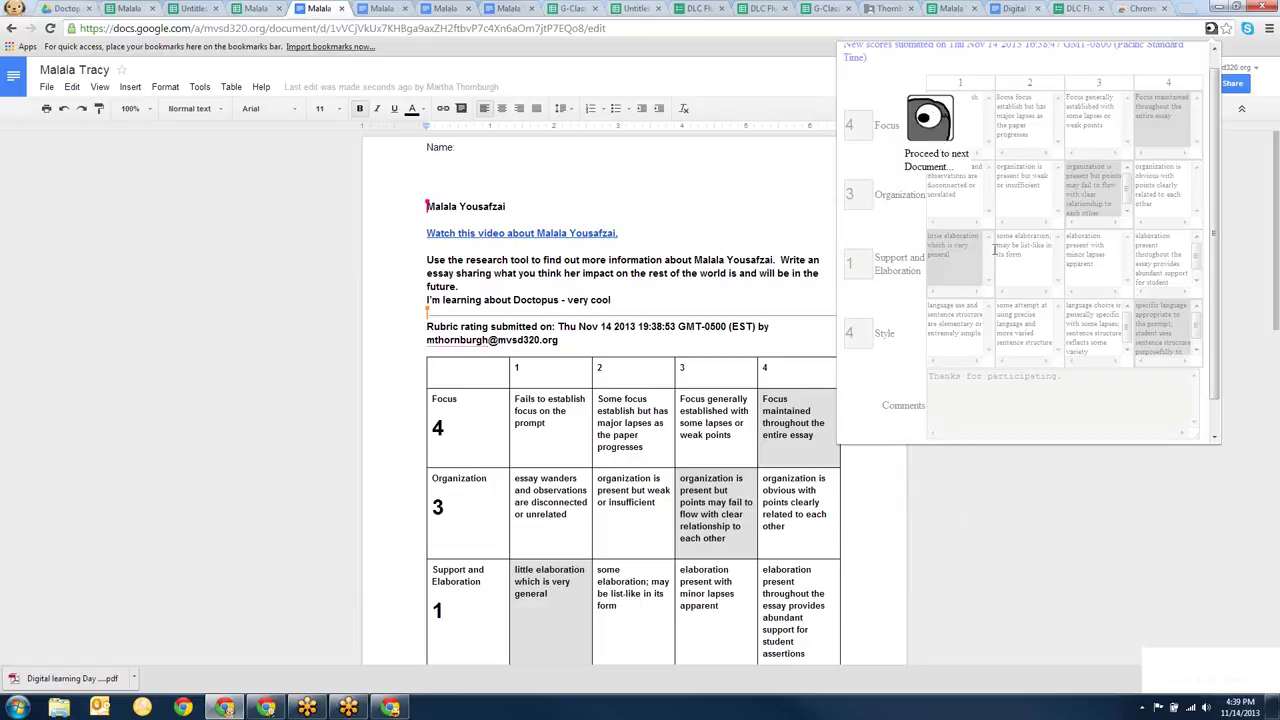
Return to the Malala Yousafzai Doctopus/Goobric spreadsheet and review the row 8 rubric scores, comment and count, plus the available Doctopus commands.
click(130, 9)
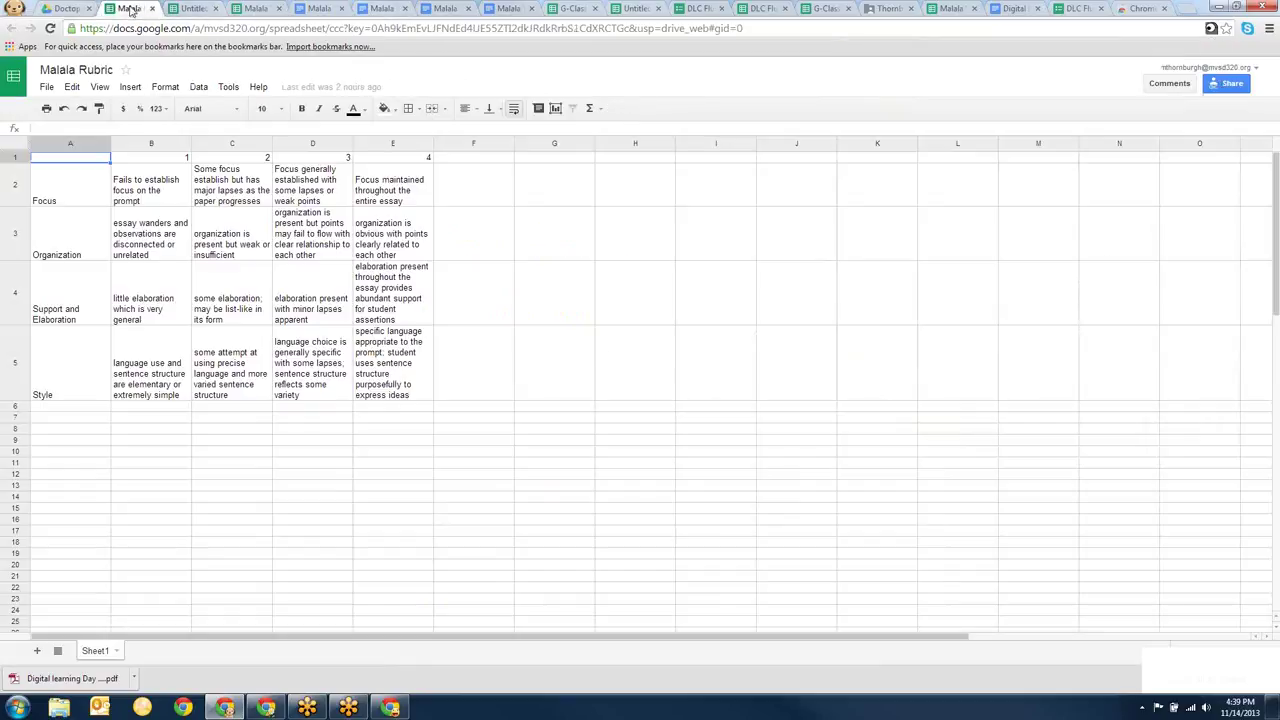
click(190, 9)
click(255, 9)
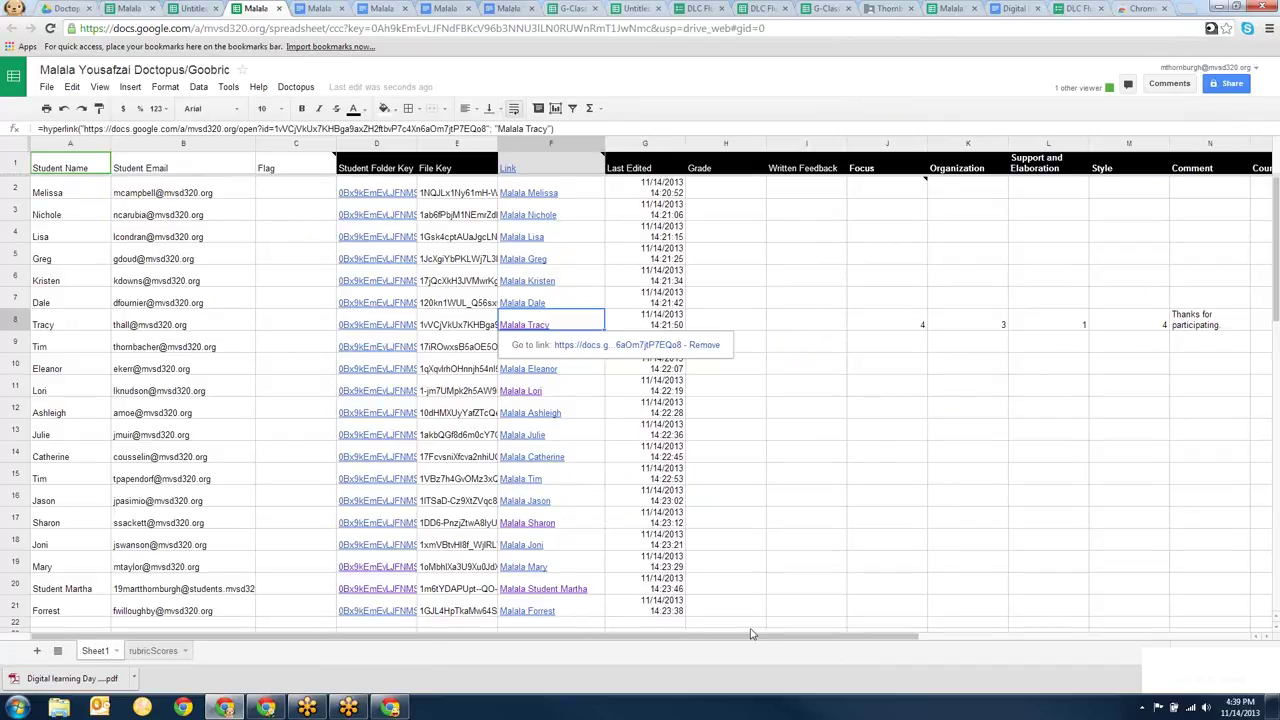
drag(745, 644, 840, 640)
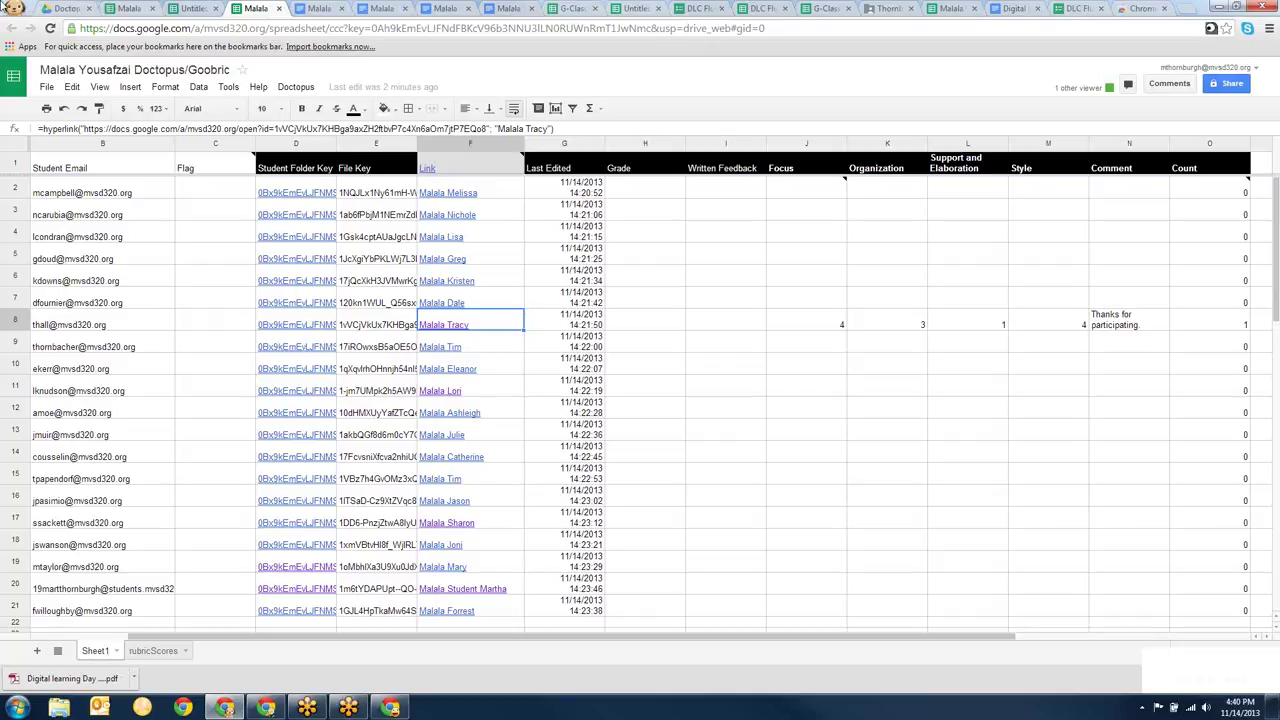
click(300, 90)
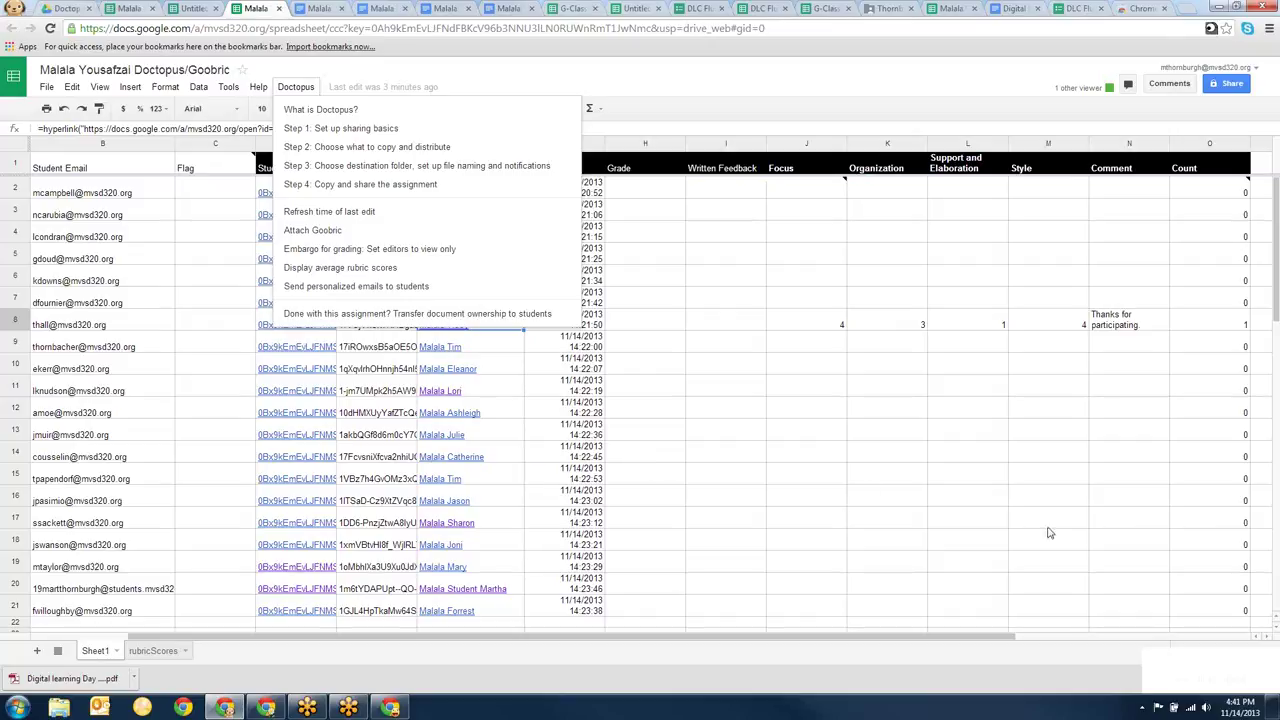
key(Escape)
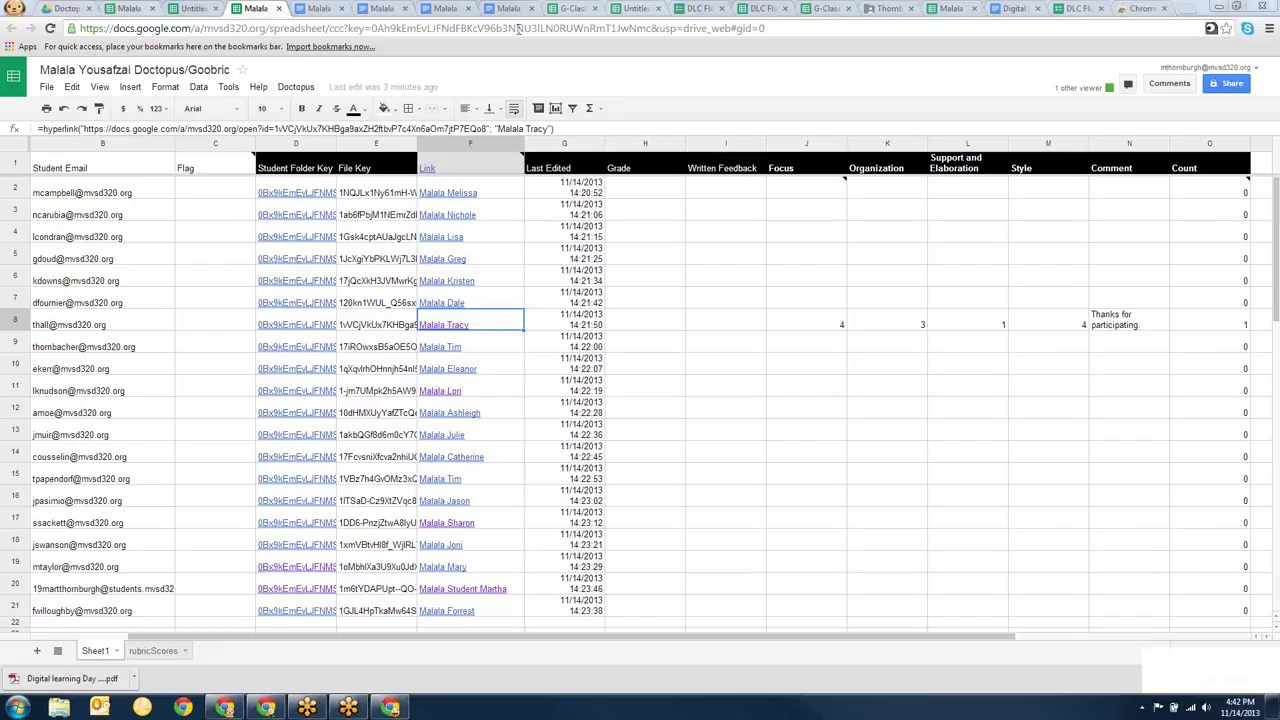
Switch to the Digital Literacy Coaches Meeting 11-14-13 notes and look through the resource links and upcoming meeting dates.
click(1013, 10)
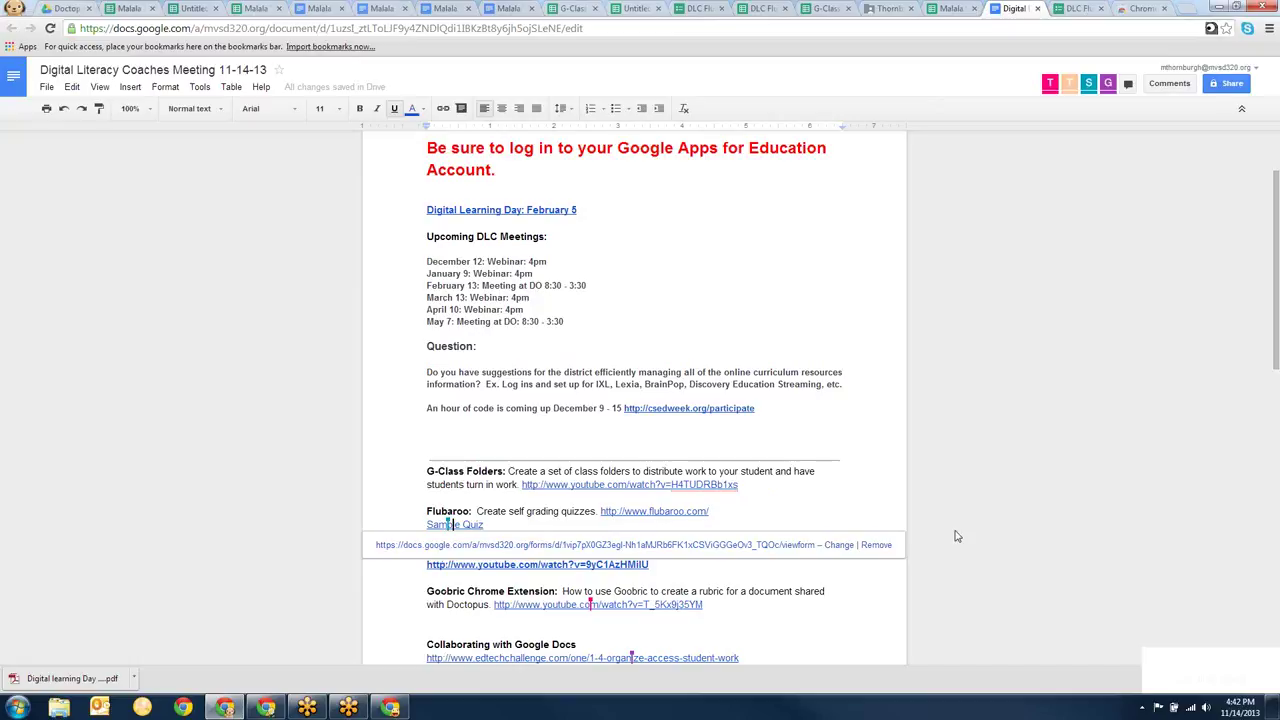
click(876, 497)
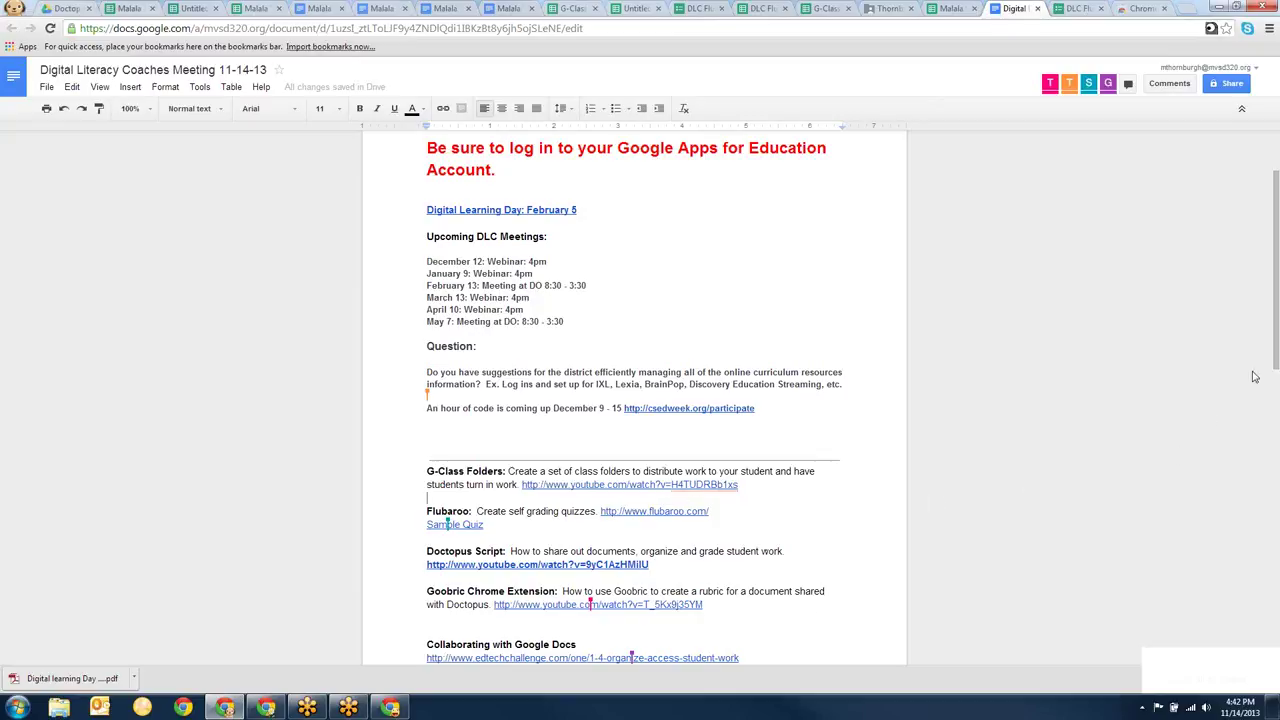
drag(1273, 372, 1263, 438)
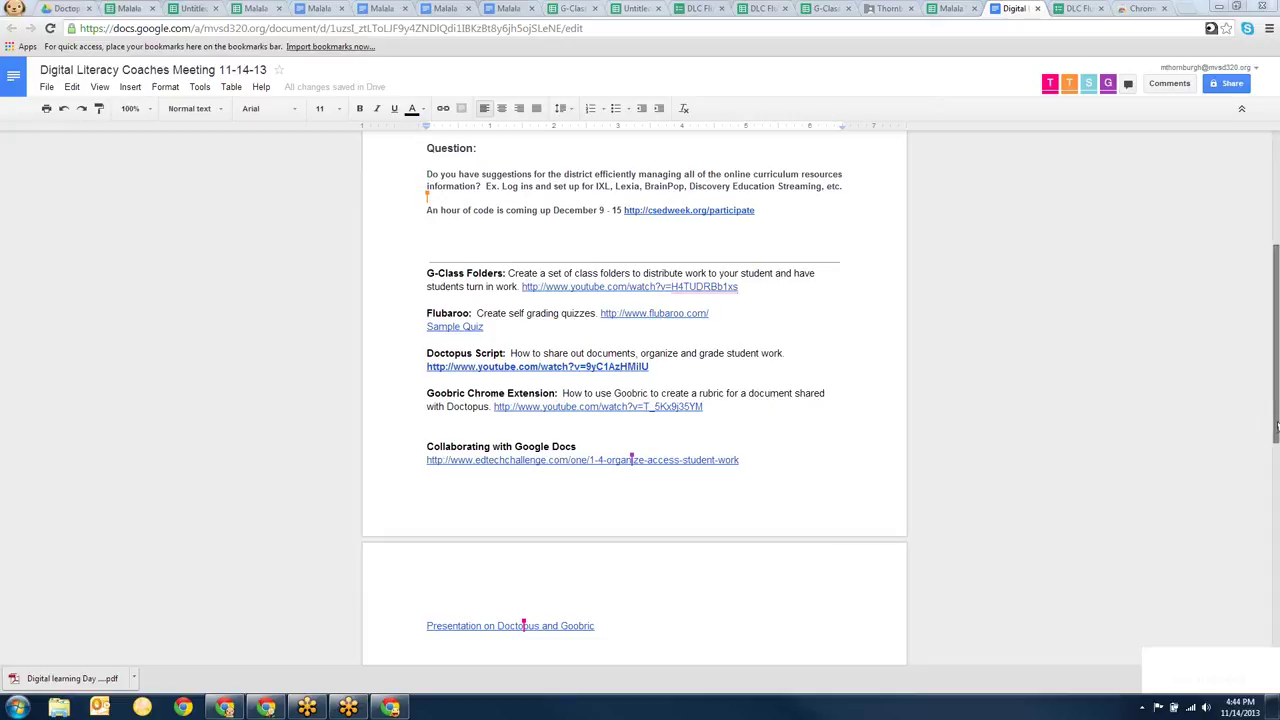
drag(1275, 428, 1275, 310)
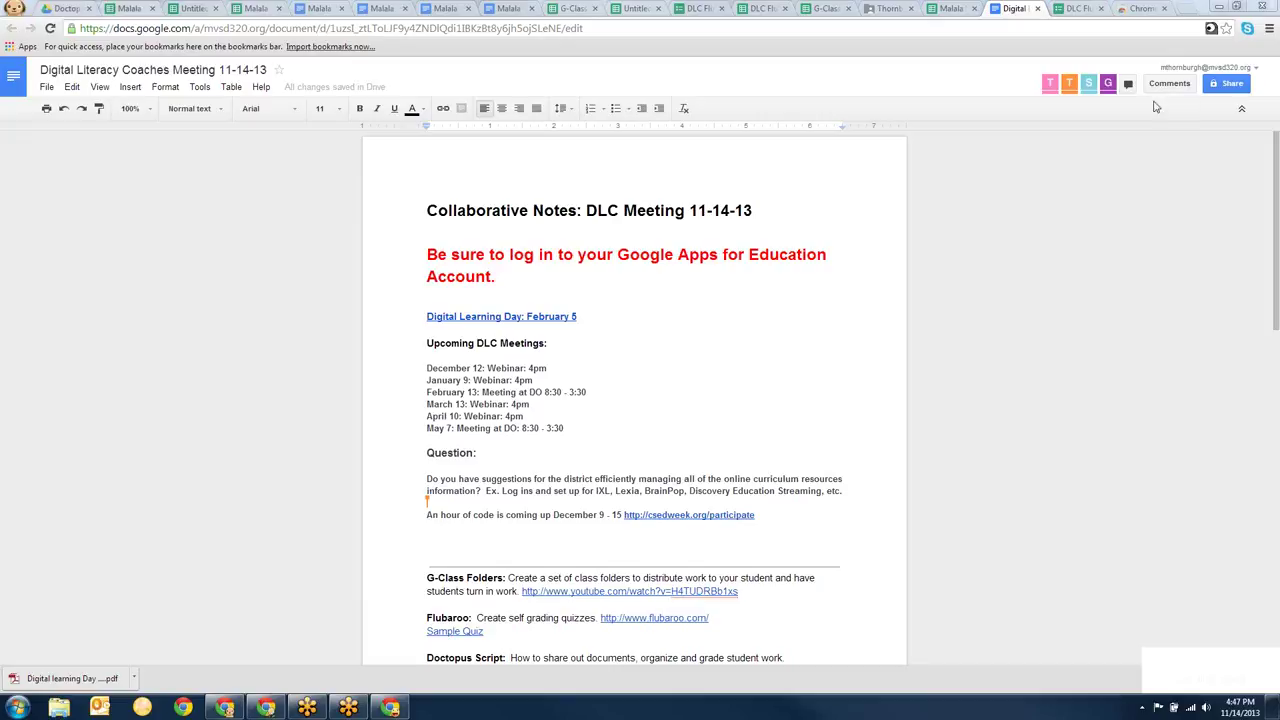
click(1186, 10)
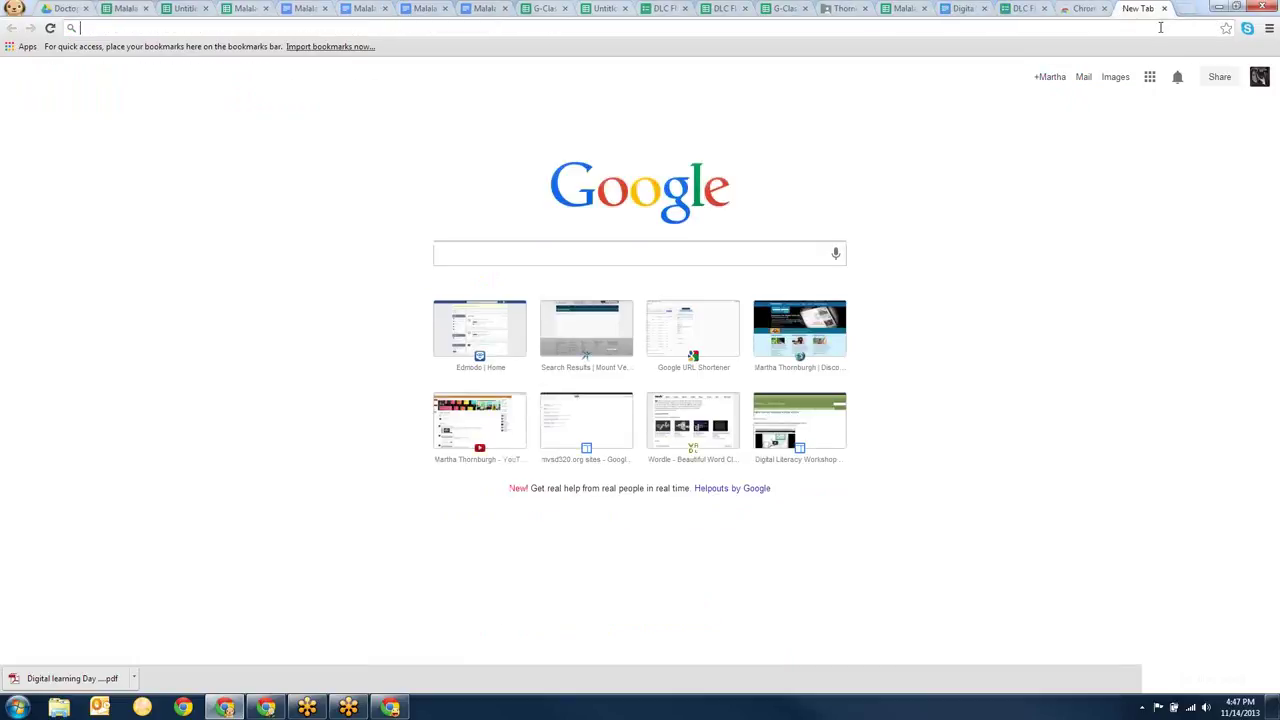
text(com)
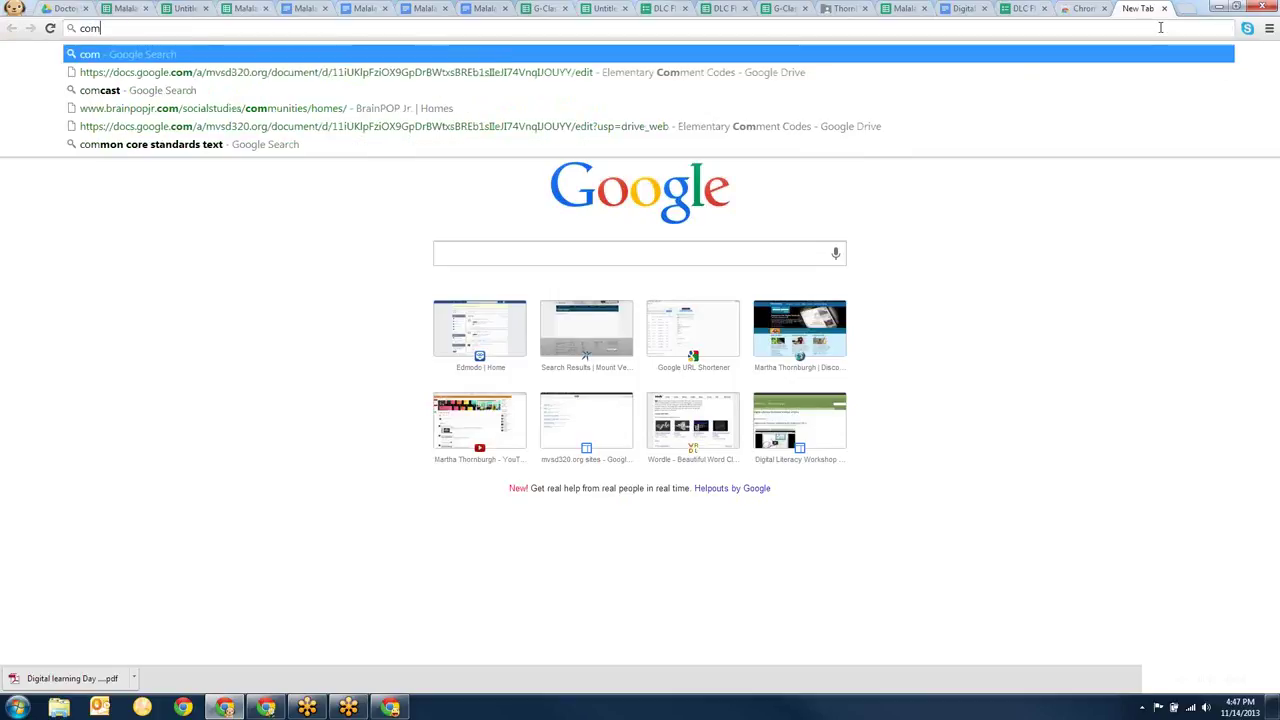
text(cast)
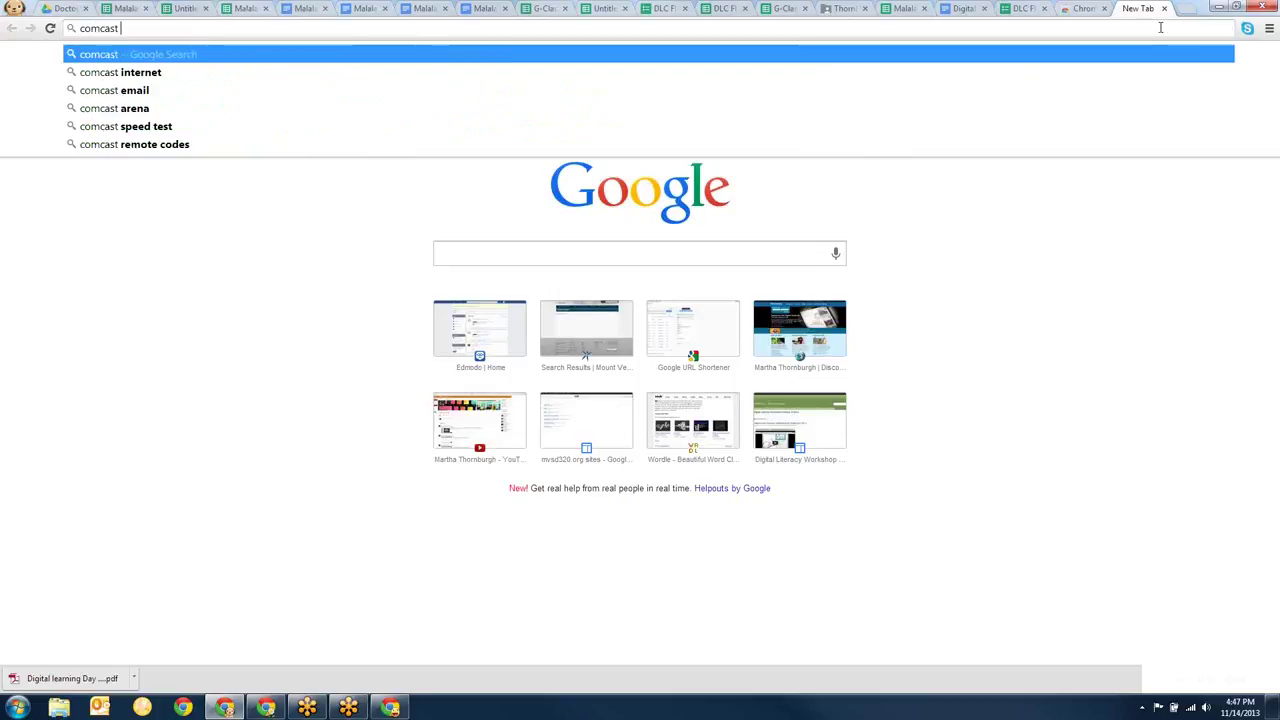
text( interne)
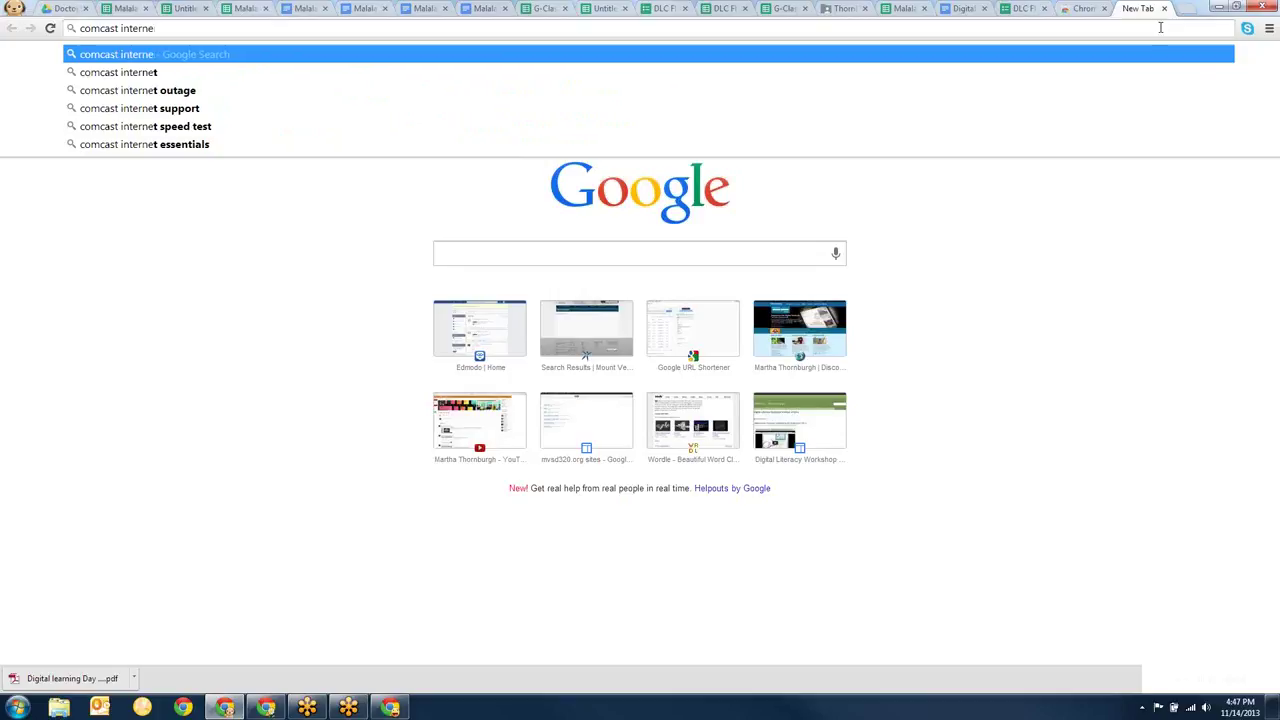
text(t for)
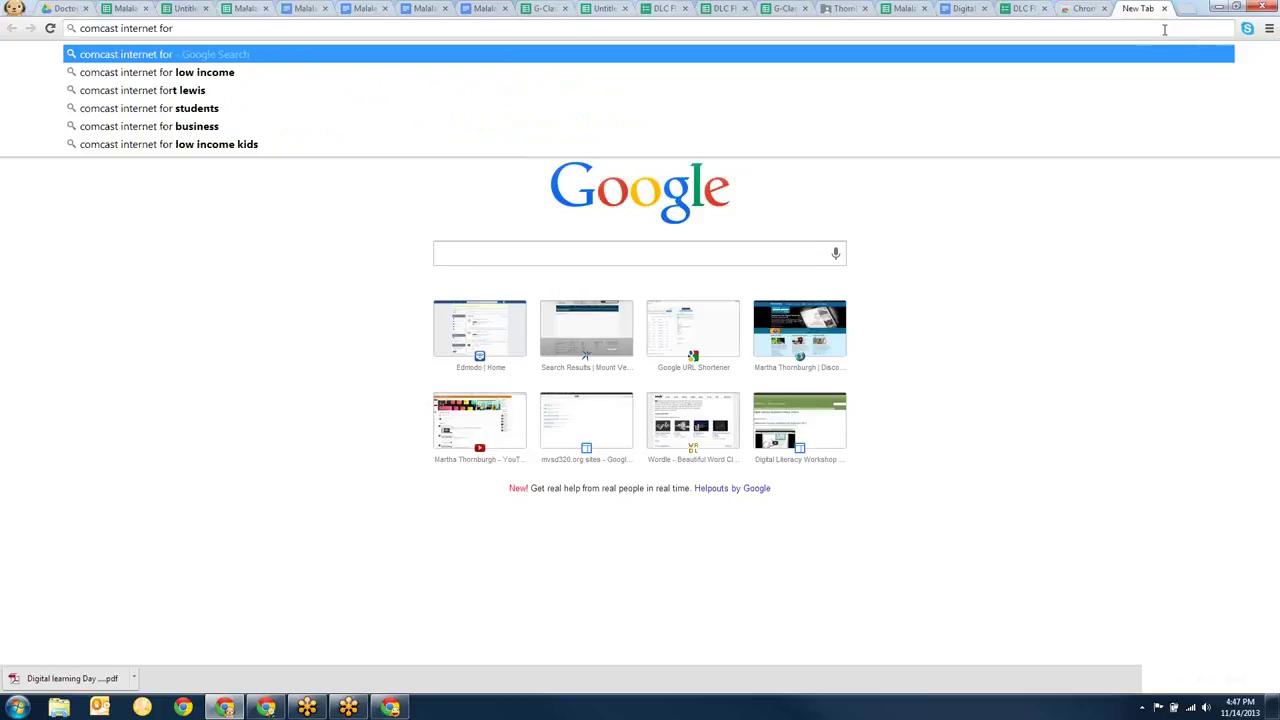
click(617, 74)
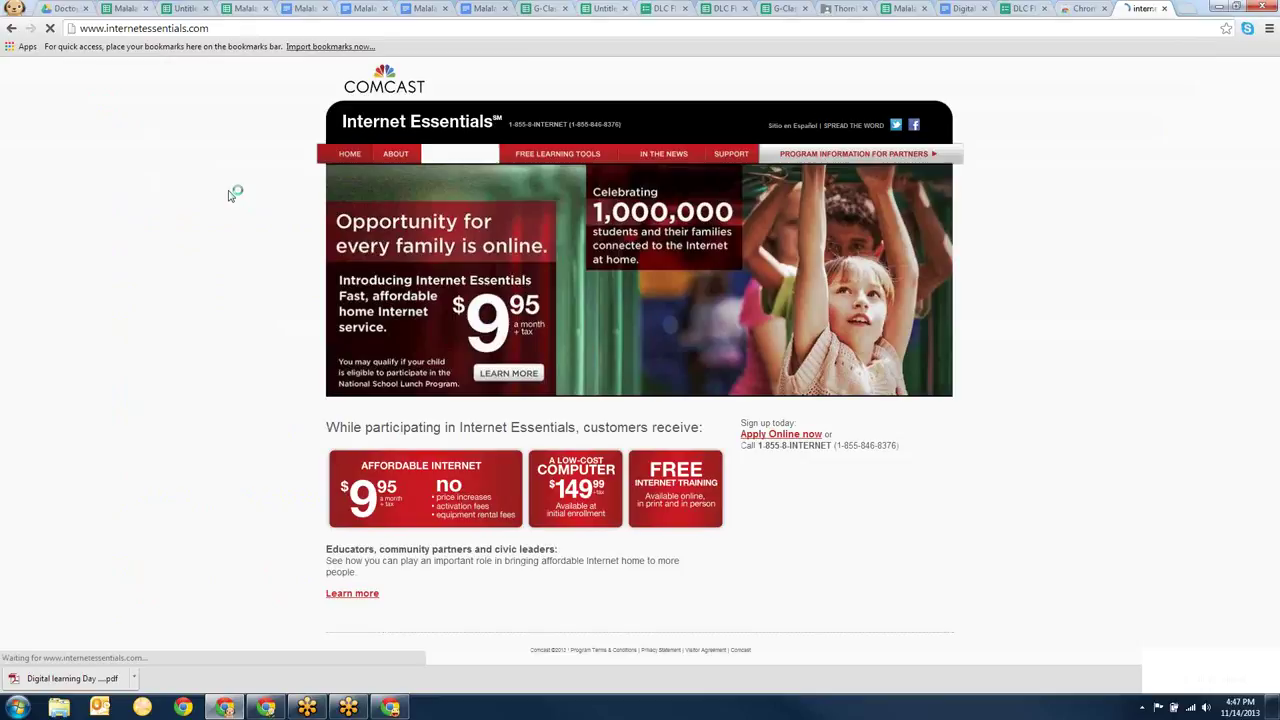
Copy the Internet Essentials page address and paste it into the meeting notes on a new line below the hour of code entry.
right_click(289, 31)
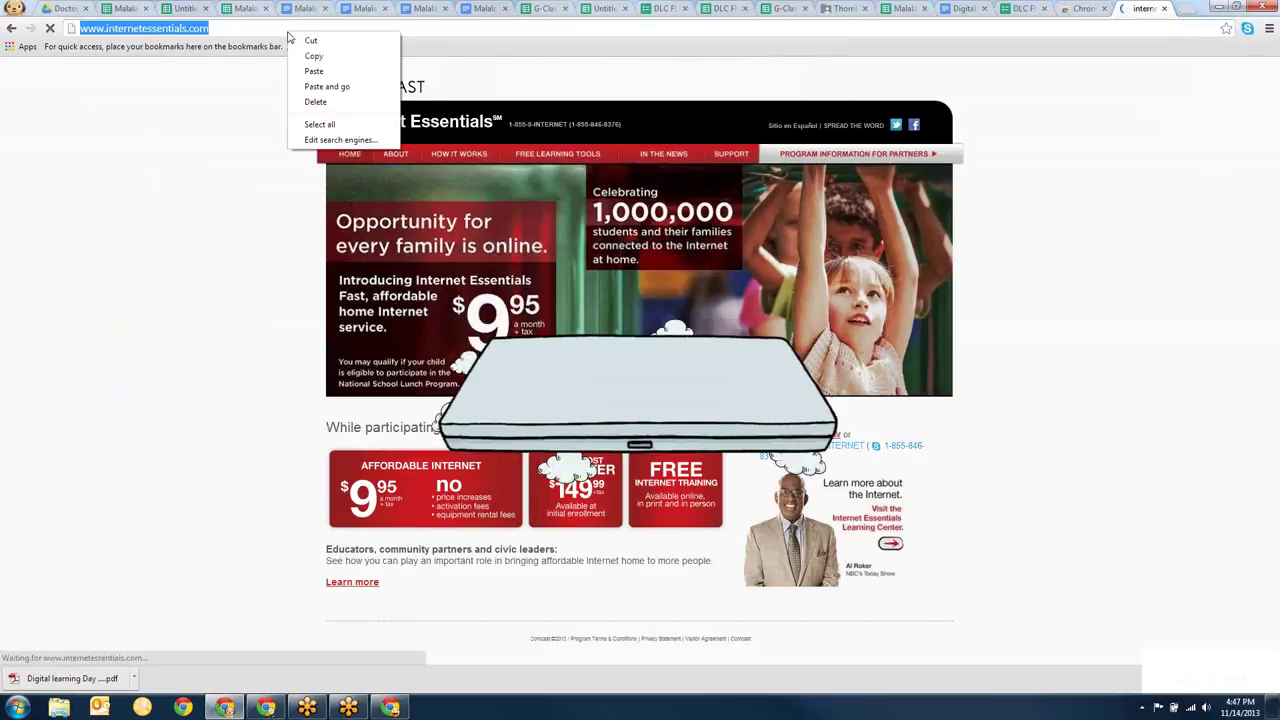
click(314, 55)
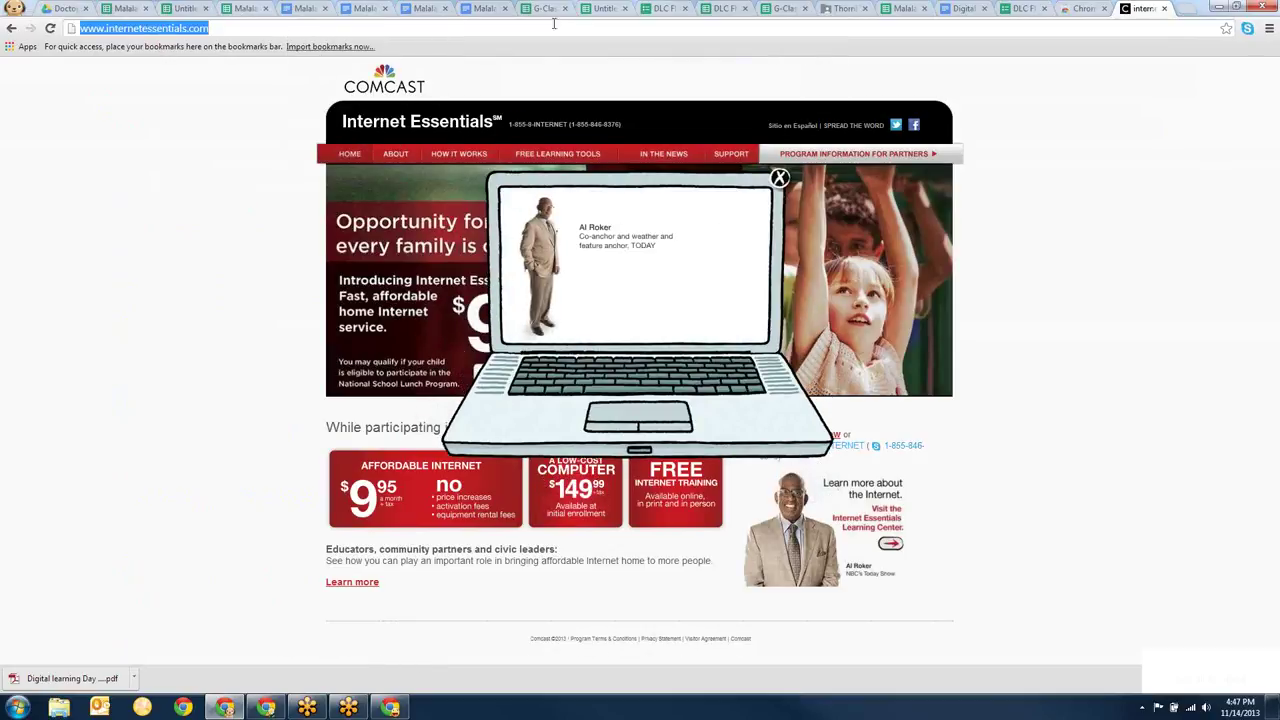
click(960, 10)
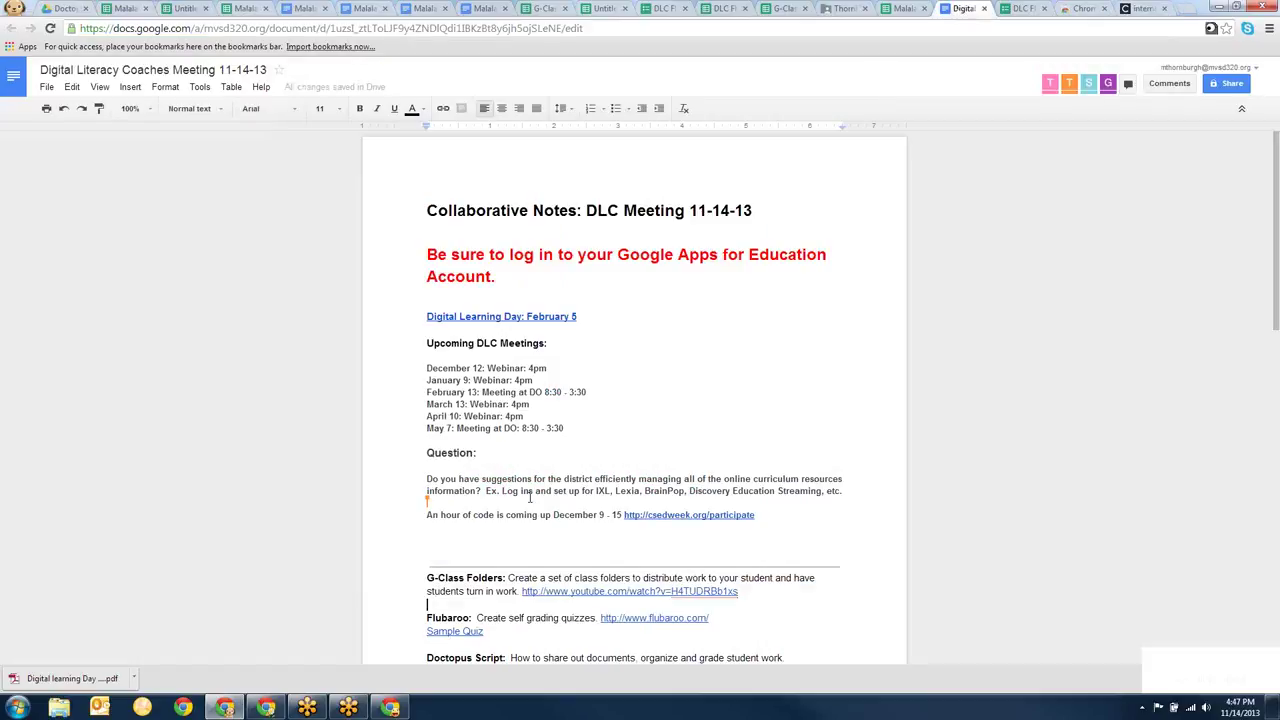
click(777, 512)
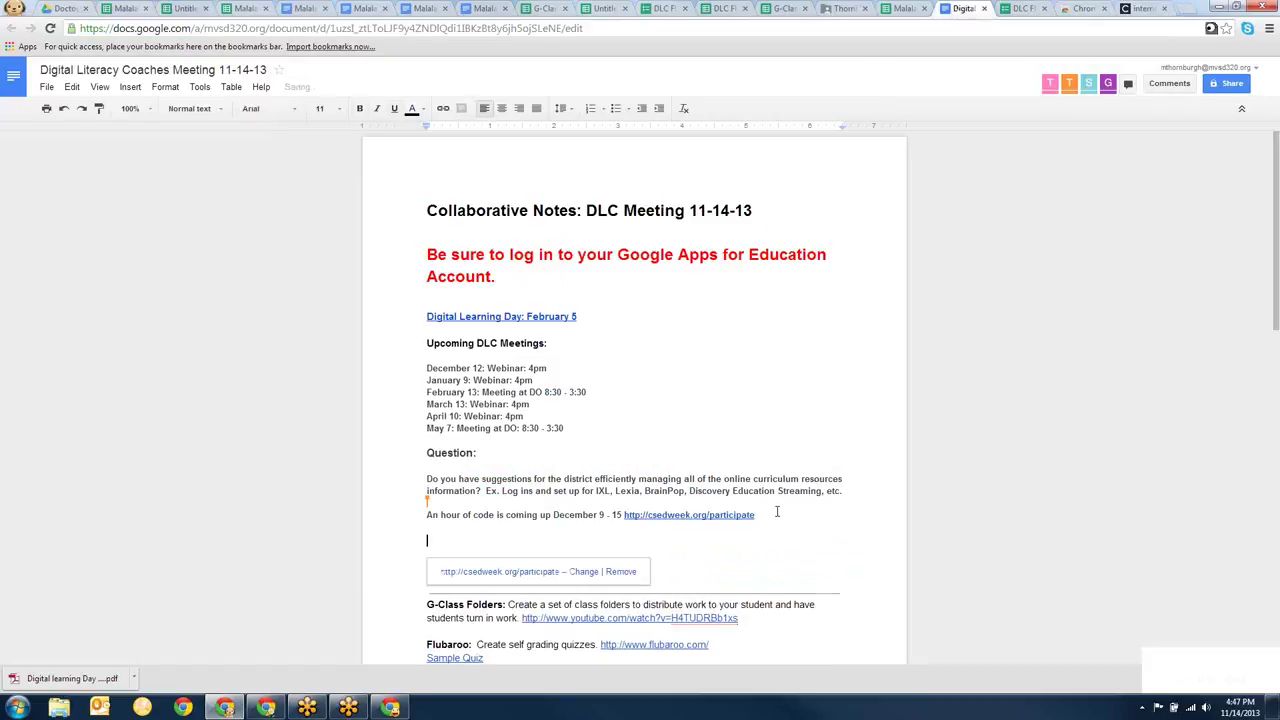
key(ctrl+v)
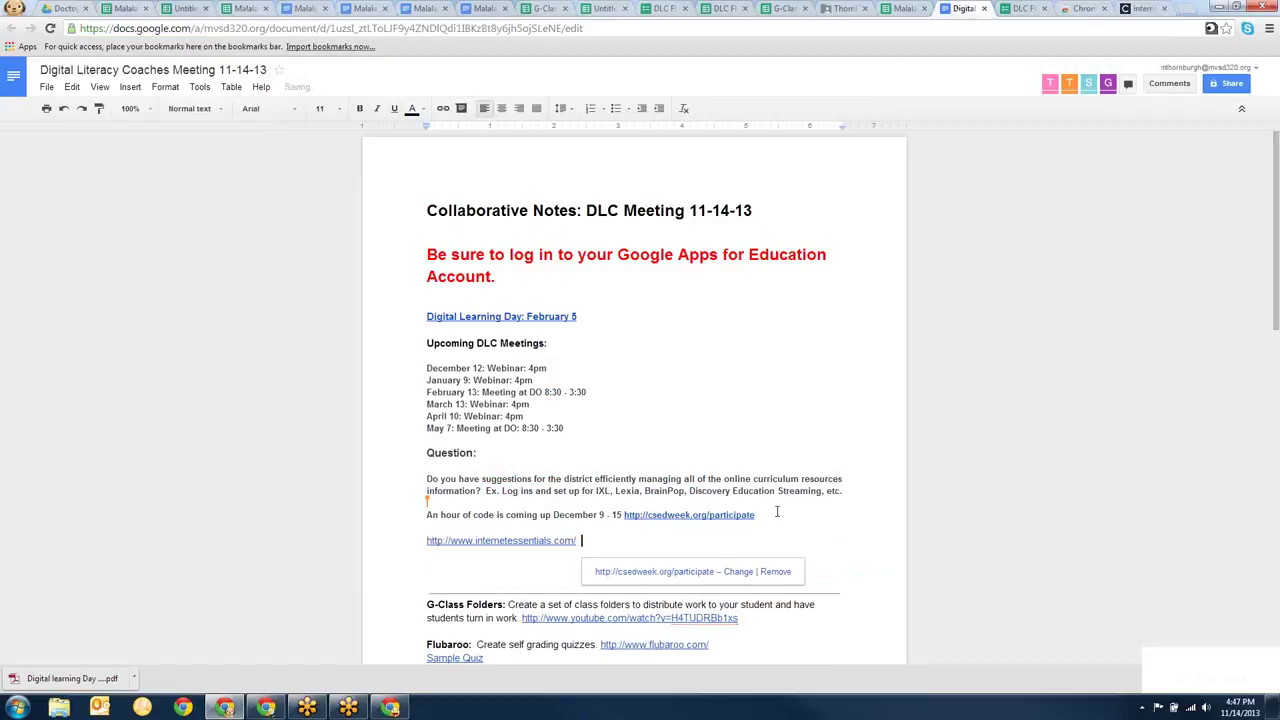
Label the pasted link "Comcast Internet Essentials" and end the line with a line break.
text(Comc)
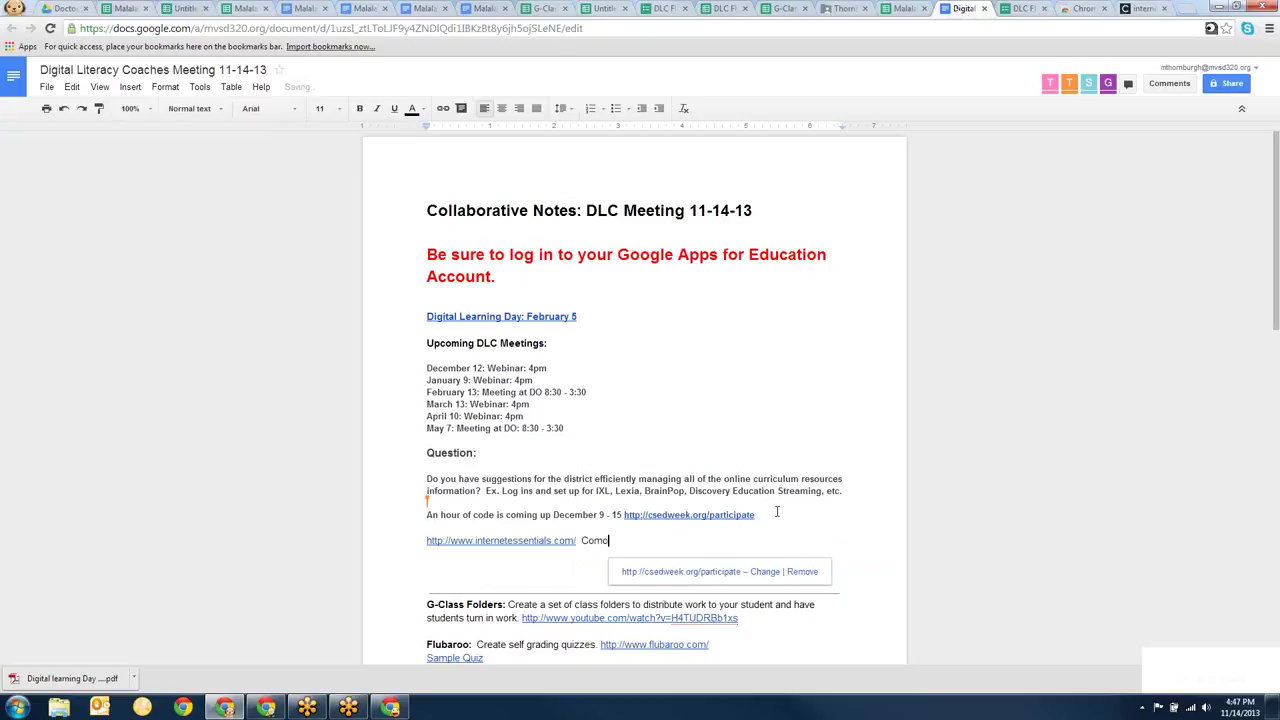
text(ast)
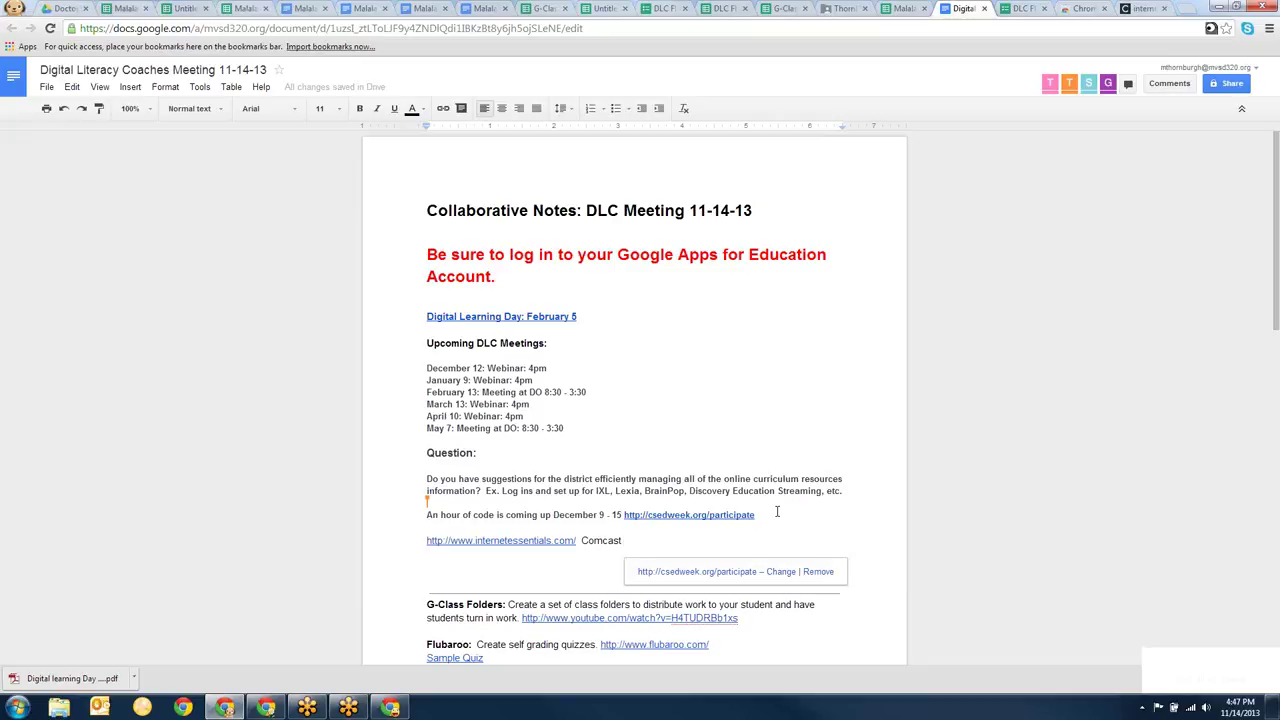
text(internet Essentials)
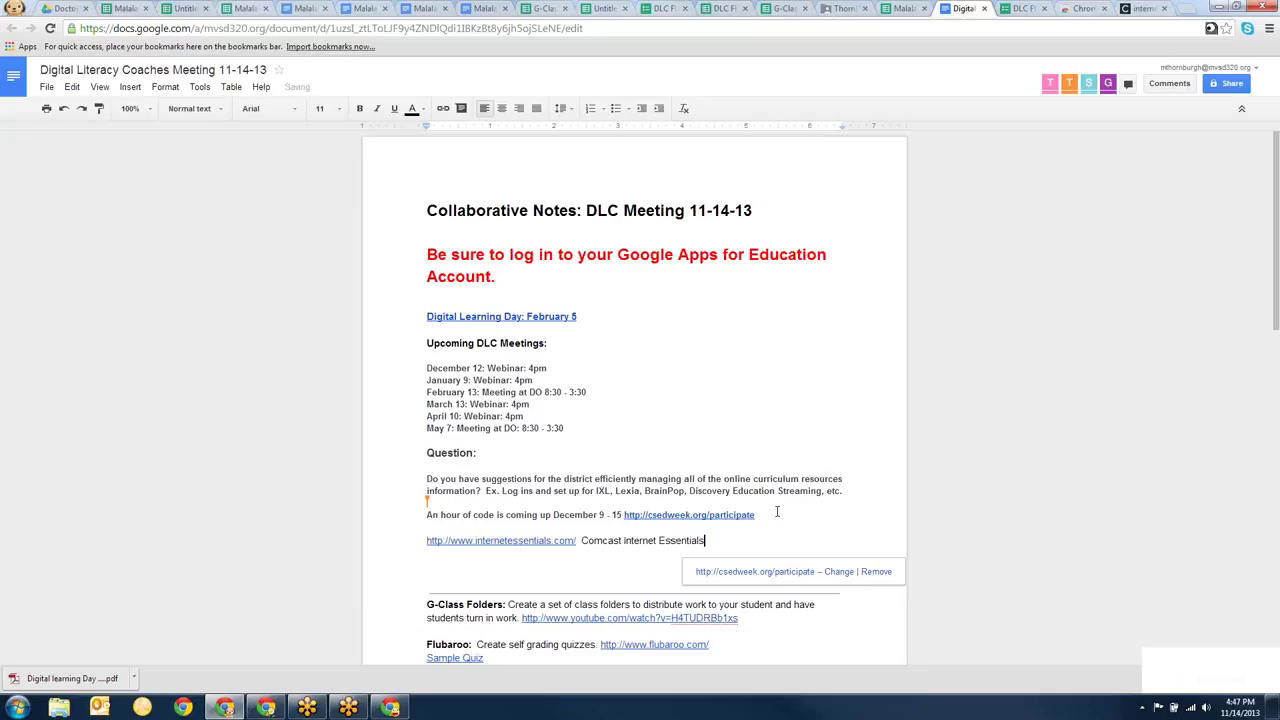
key(Return)
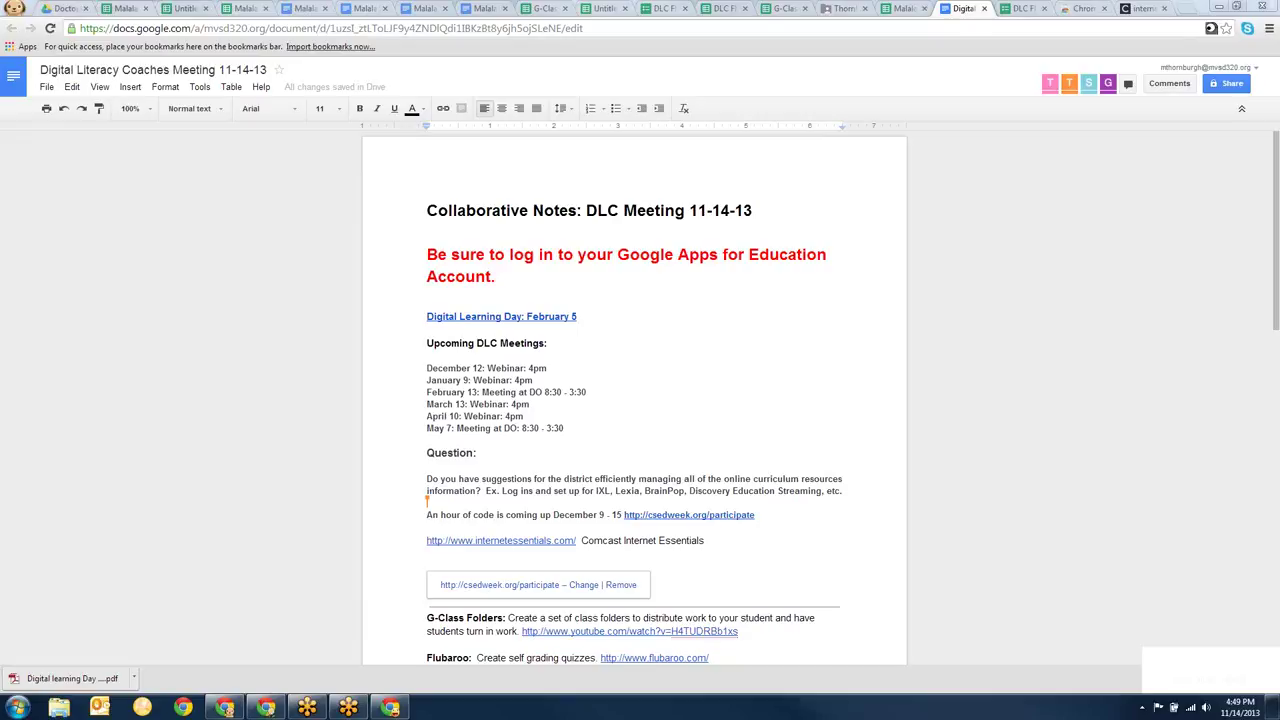
Open the gClassRoster sheet of the G-Class DLC Example spreadsheet and examine its Teacher Email(s) and Student Email columns.
click(545, 10)
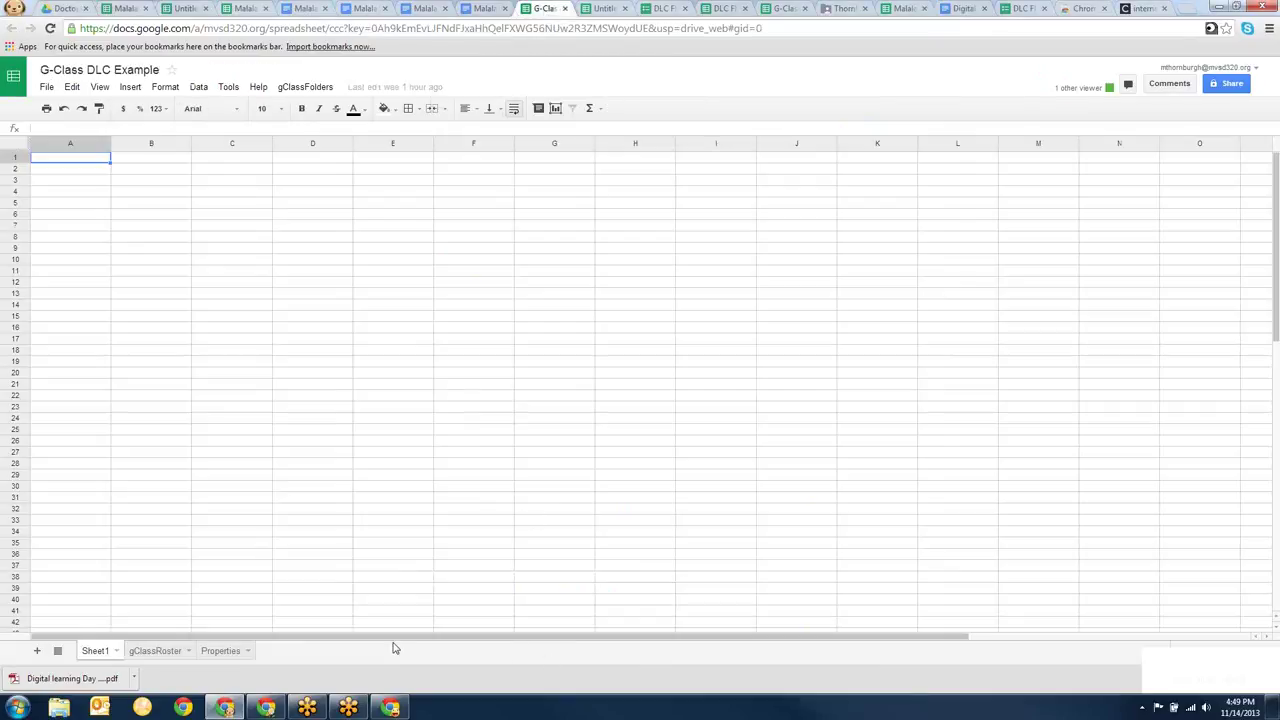
click(160, 651)
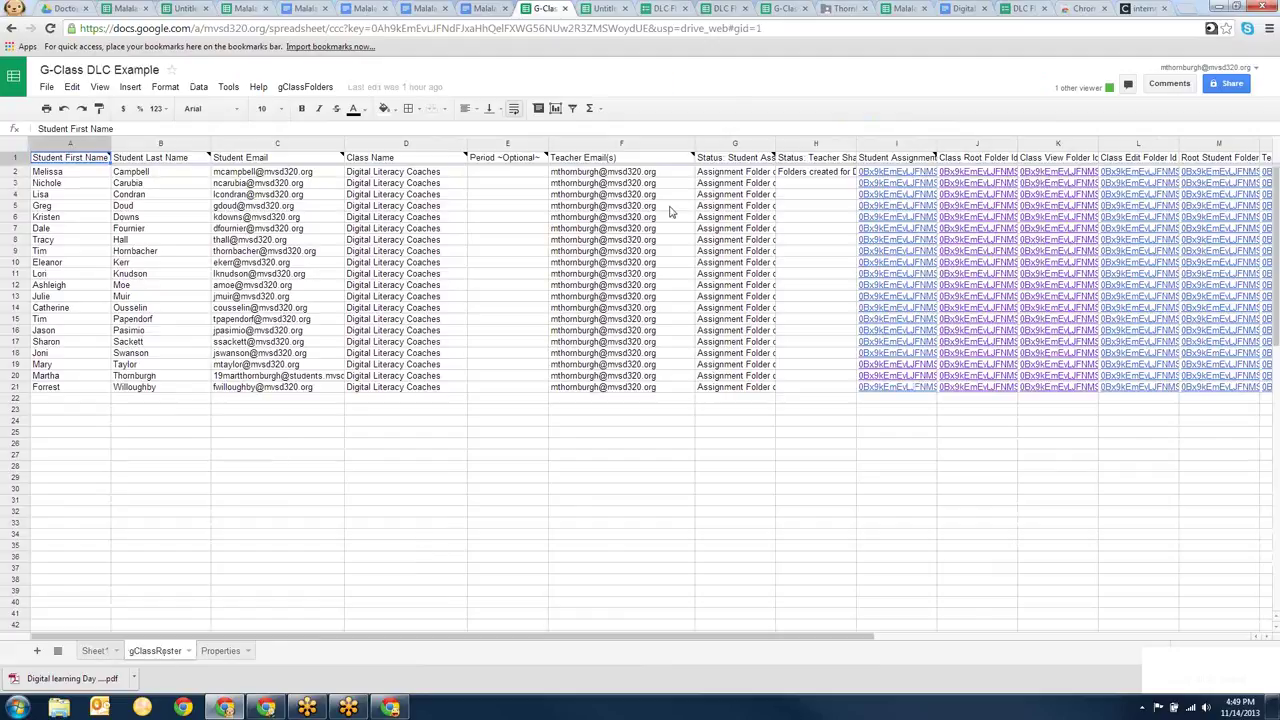
click(674, 172)
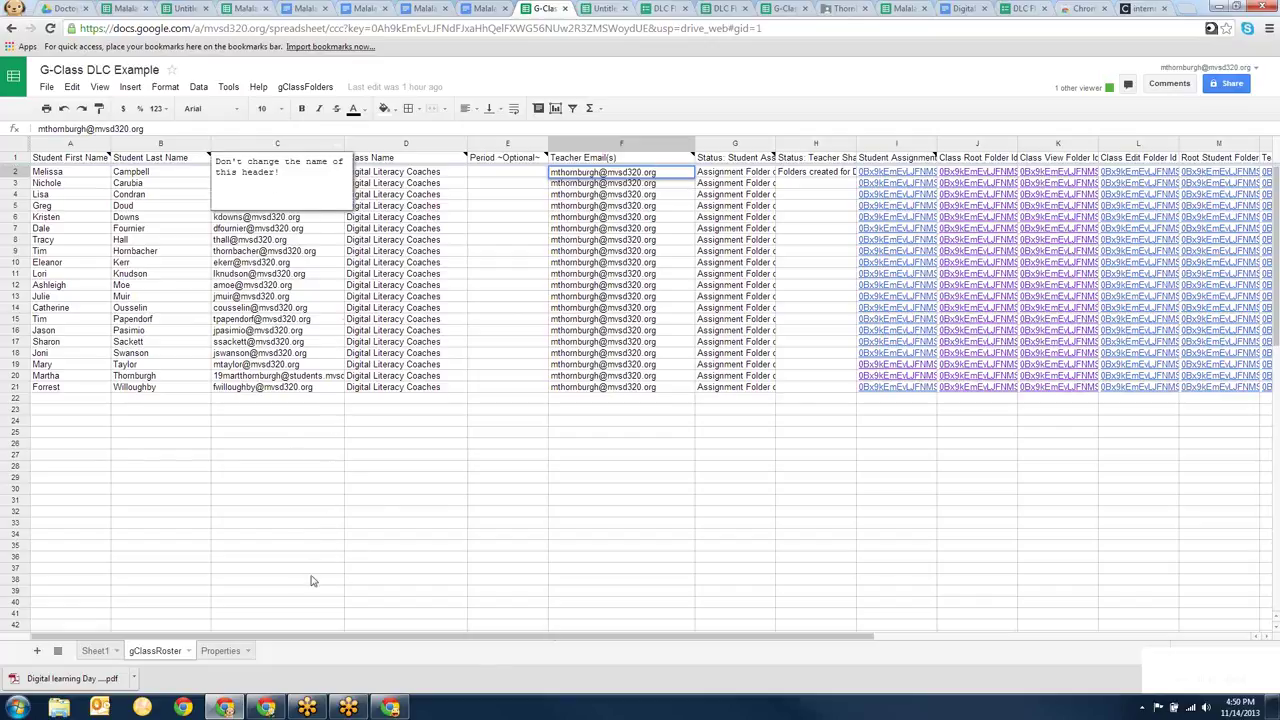
click(288, 399)
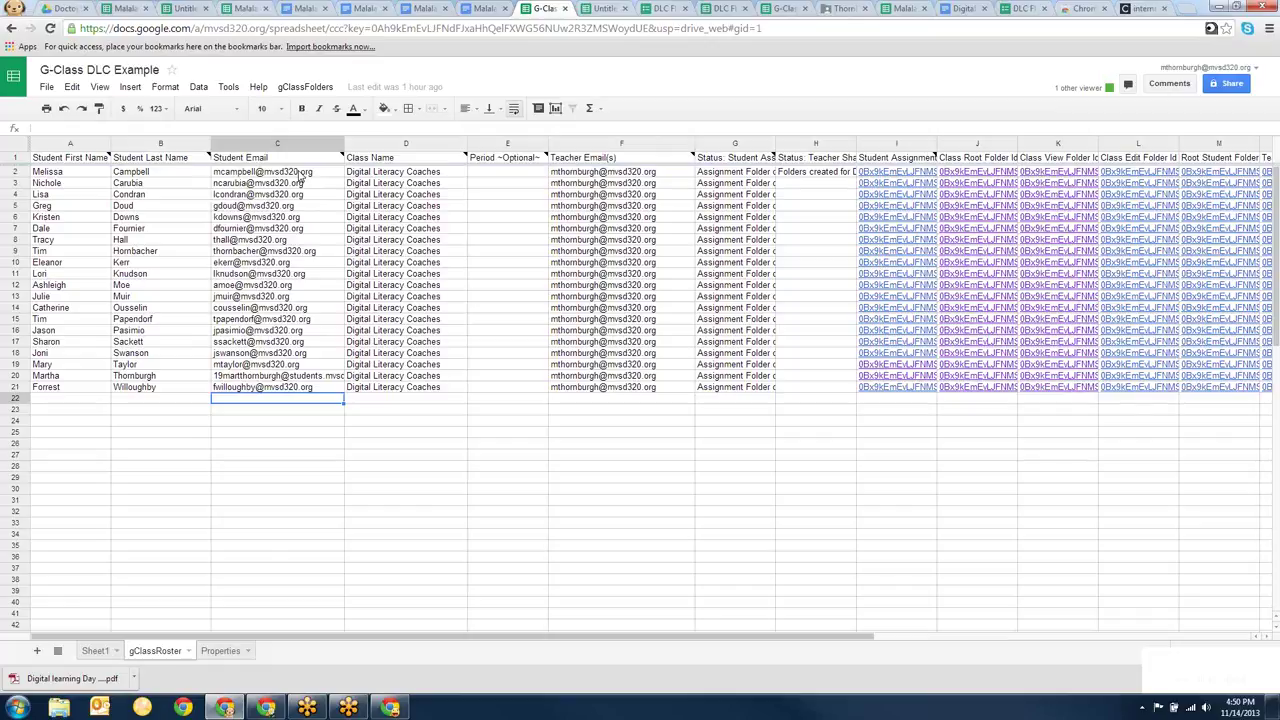
mouse_move(297, 165)
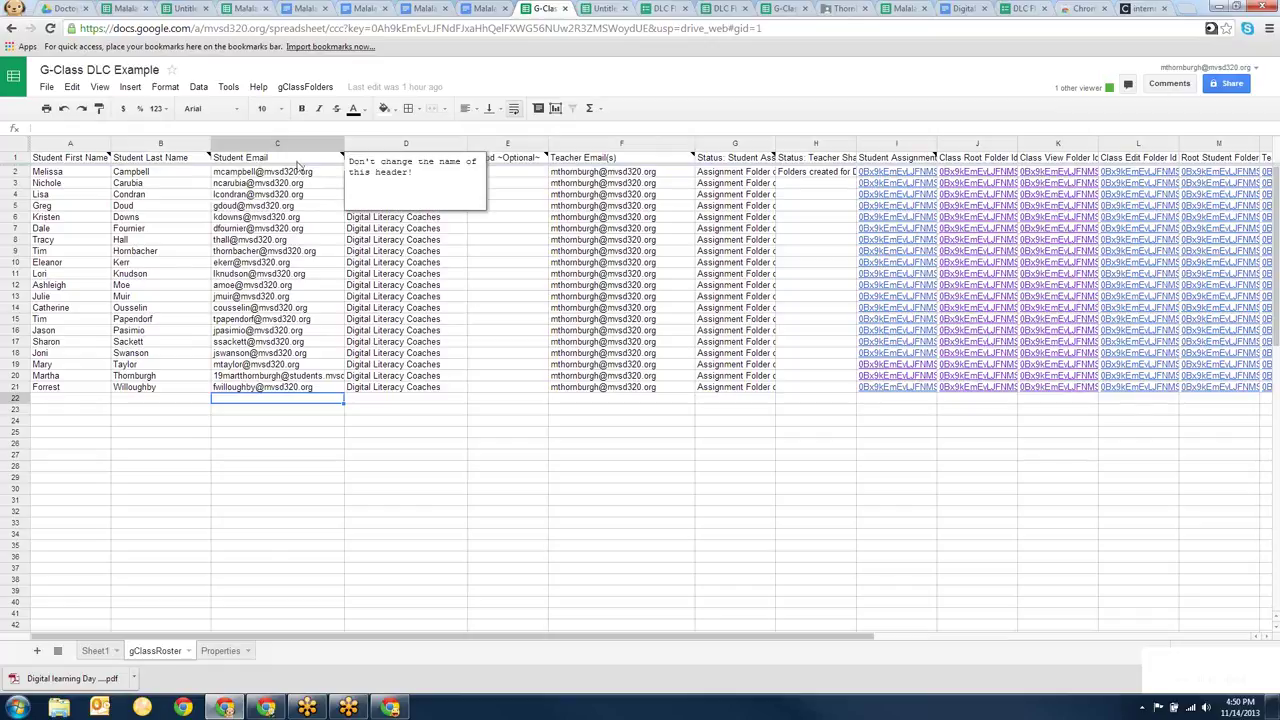